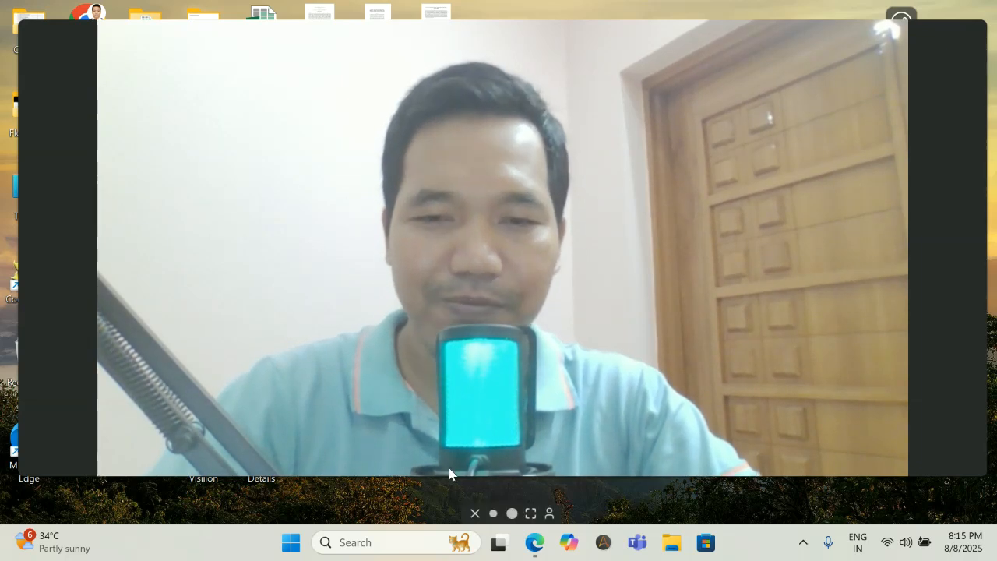
Restore the Edge window showing the Google homepage from the taskbar.
{"action": "left_click", "coordinate": [510, 514]}
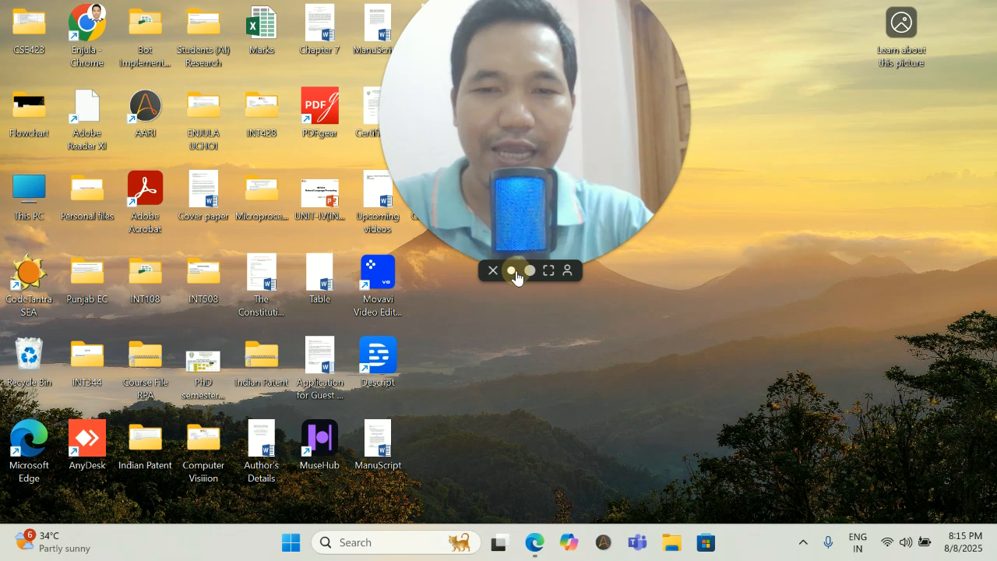
{"action": "left_click", "coordinate": [512, 271]}
{"action": "left_click_drag", "start_coordinate": [462, 198], "coordinate": [788, 226]}
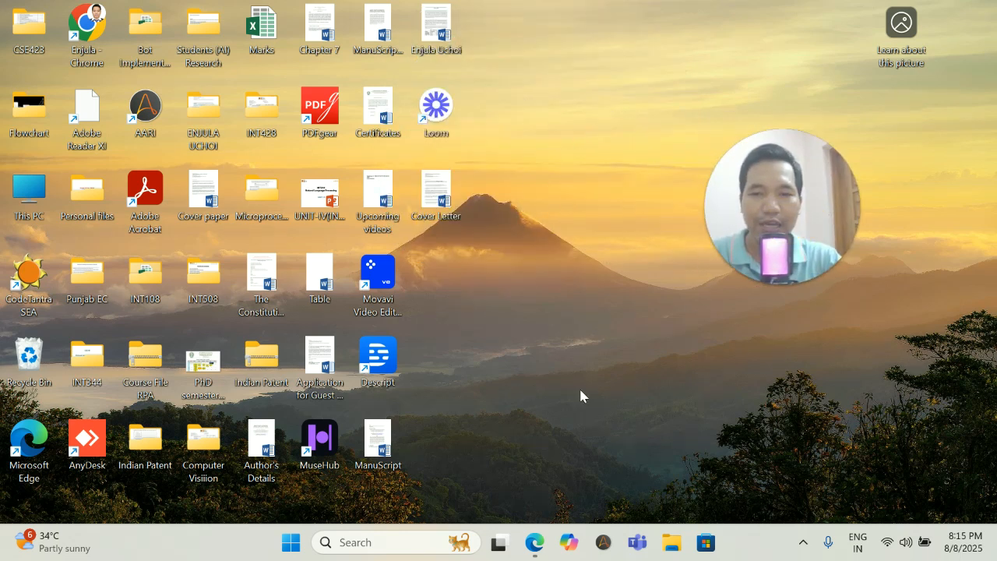
{"action": "left_click", "coordinate": [538, 546]}
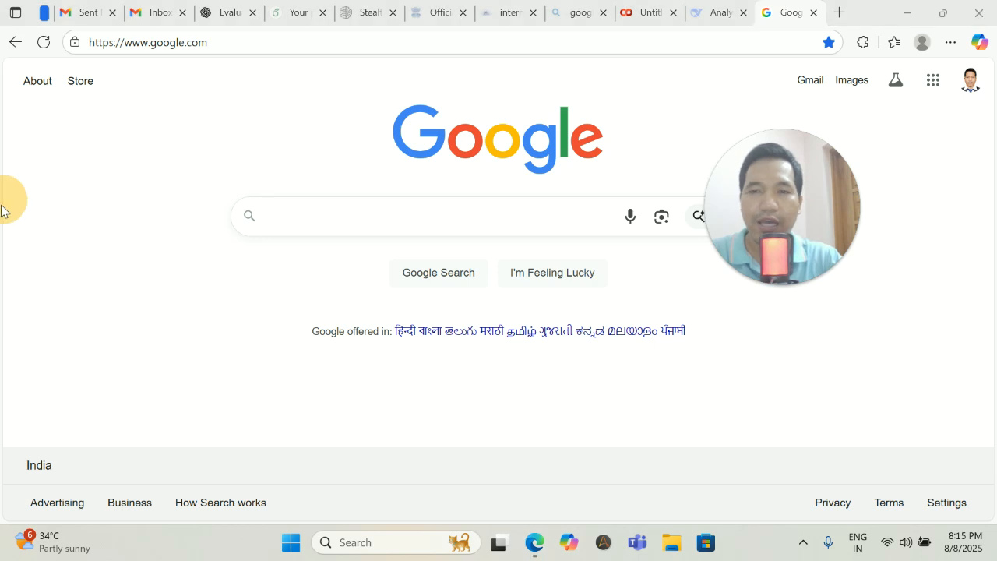
Search Google for 'Miro AI' and scroll through the results and sponsored listings.
{"action": "left_click", "coordinate": [272, 220]}
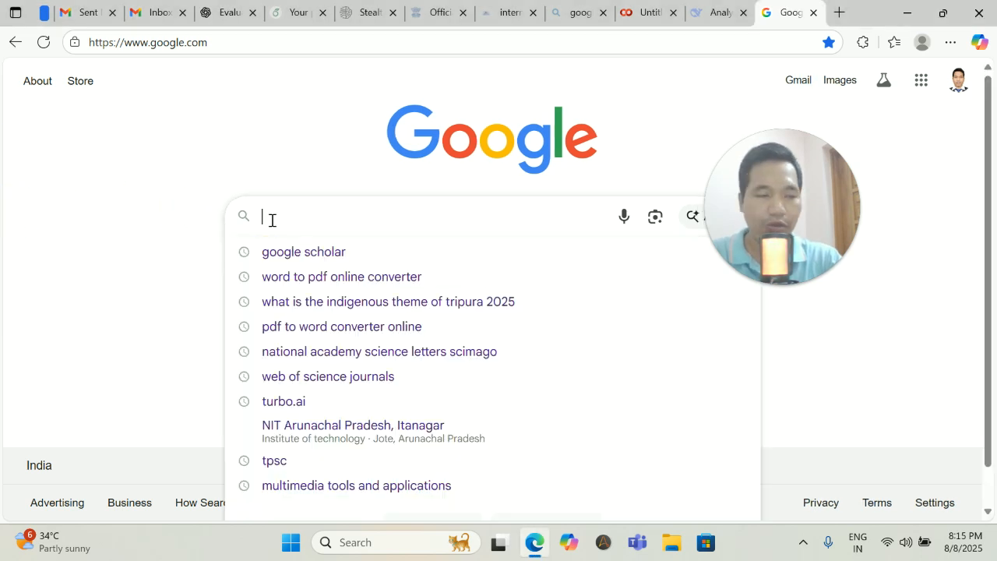
{"action": "type", "text": "Miro"}
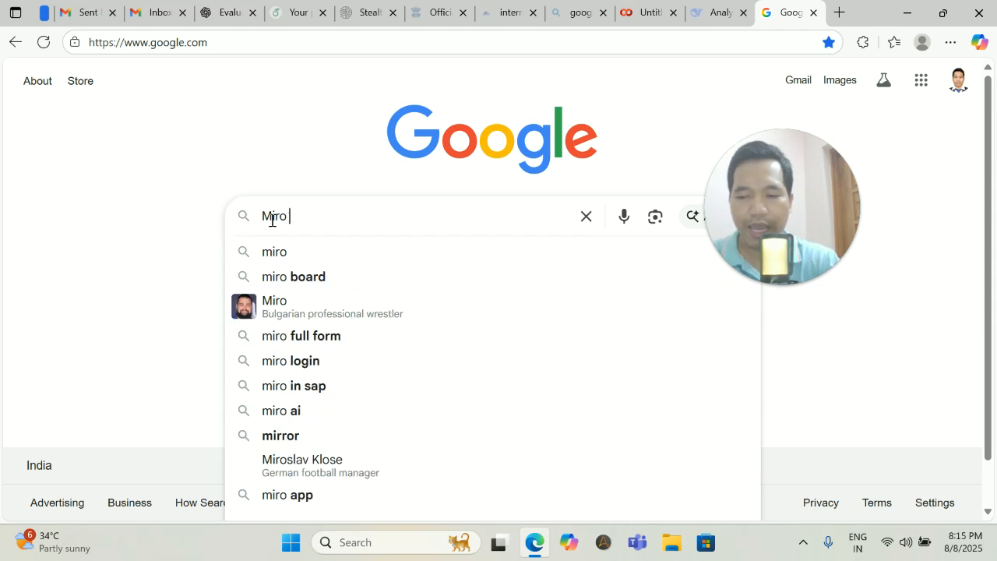
{"action": "type", "text": " AI"}
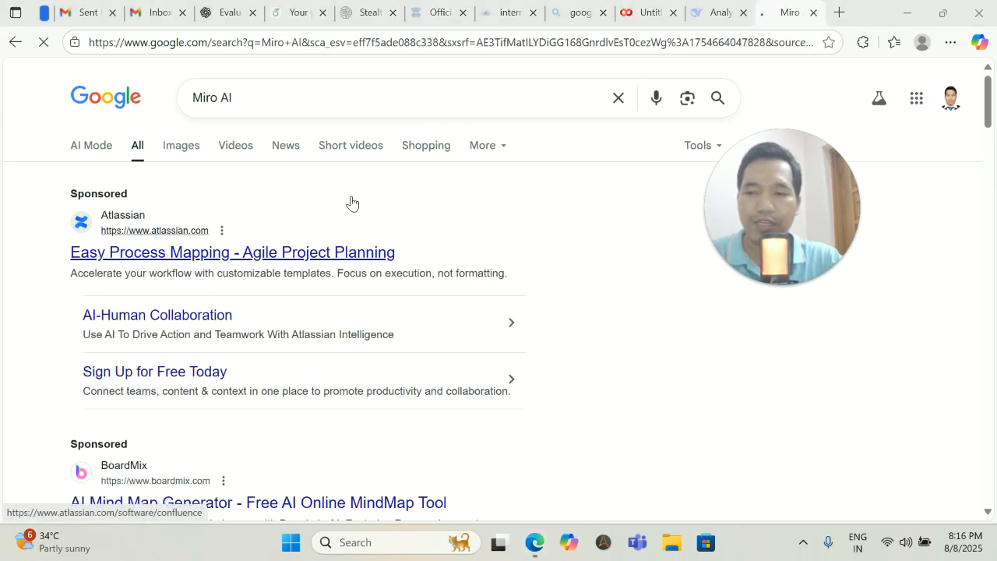
{"action": "scroll", "coordinate": [351, 202], "scroll_direction": "down", "scroll_amount": 5}
{"action": "scroll", "coordinate": [352, 201], "scroll_direction": "down", "scroll_amount": 3}
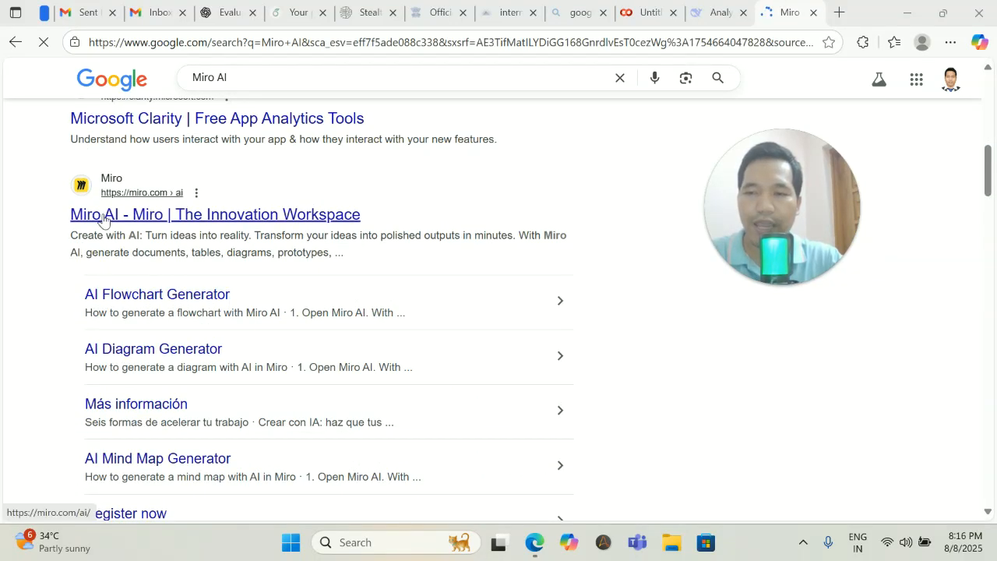
{"action": "scroll", "coordinate": [178, 195], "scroll_direction": "up", "scroll_amount": 5}
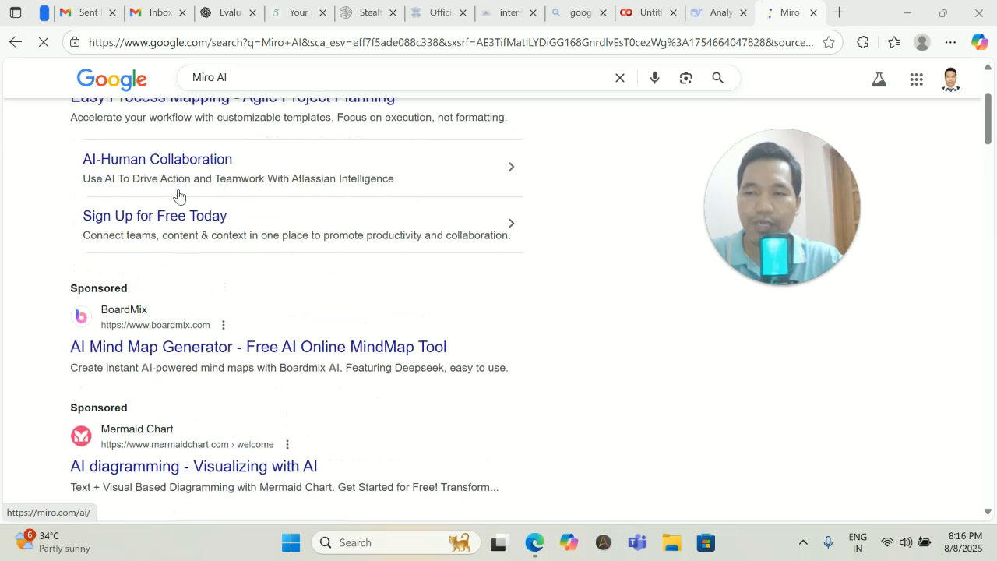
{"action": "scroll", "coordinate": [178, 195], "scroll_direction": "up", "scroll_amount": 2}
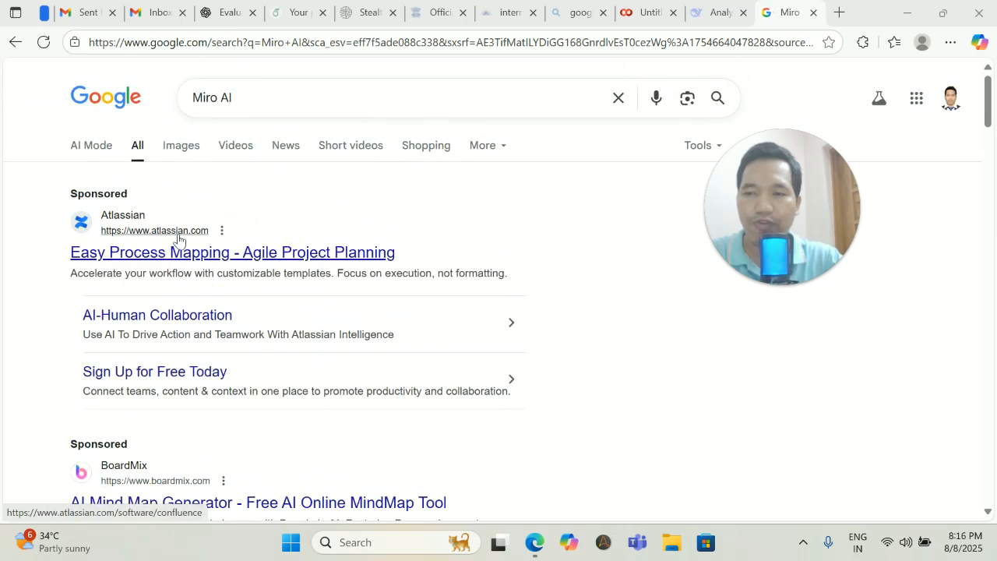
{"action": "scroll", "coordinate": [179, 240], "scroll_direction": "down", "scroll_amount": 3}
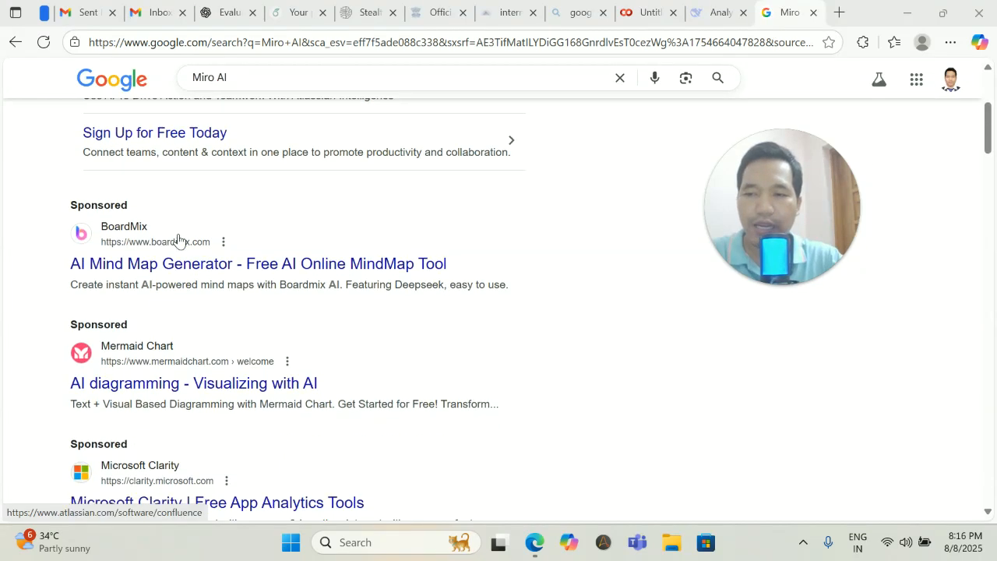
{"action": "scroll", "coordinate": [178, 240], "scroll_direction": "down", "scroll_amount": 5}
Open the Miro AI result, accept all cookies, and go to the Sign in to Miro page.
{"action": "left_click", "coordinate": [110, 220]}
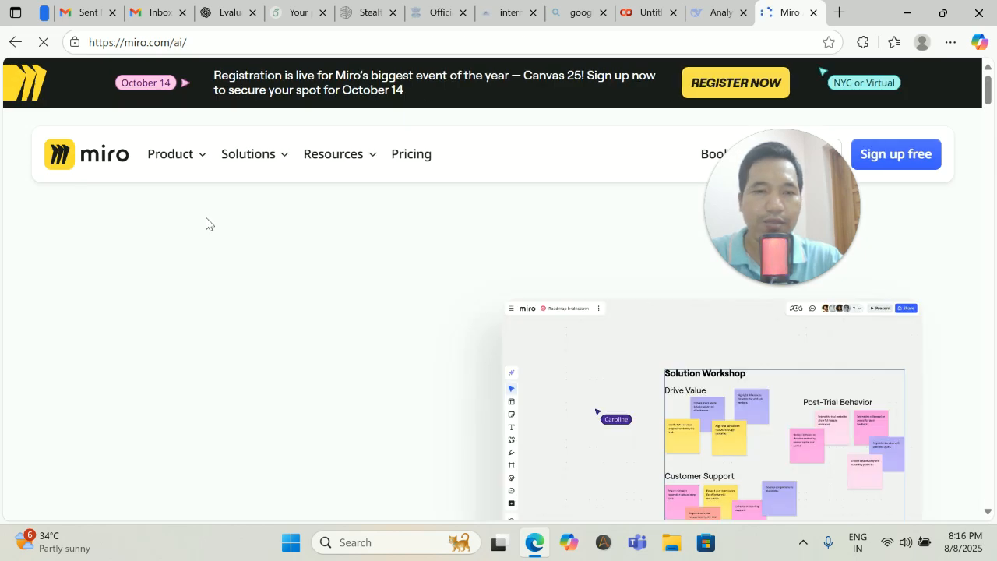
{"action": "left_click_drag", "start_coordinate": [817, 210], "coordinate": [937, 326]}
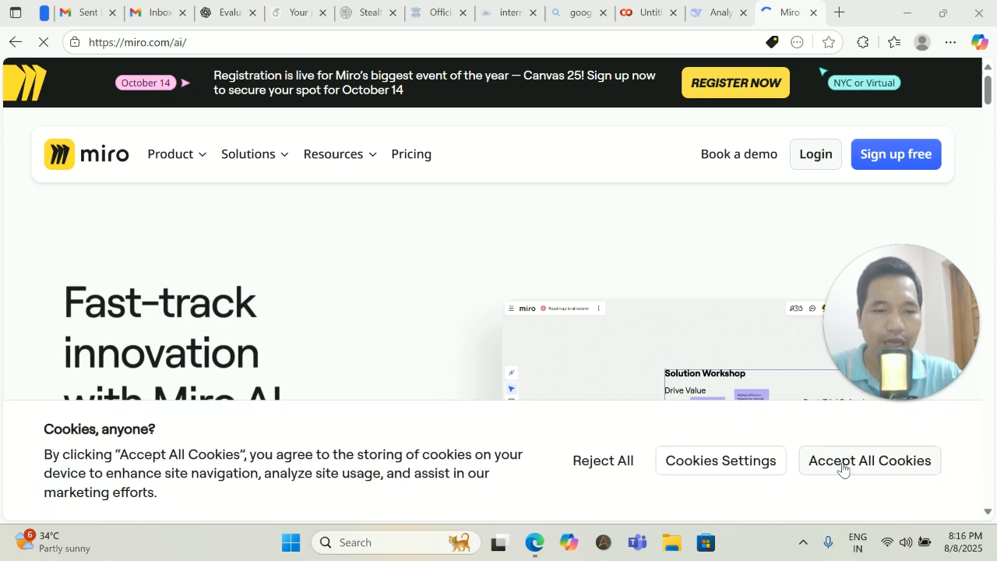
{"action": "left_click", "coordinate": [842, 466]}
{"action": "left_click", "coordinate": [809, 155]}
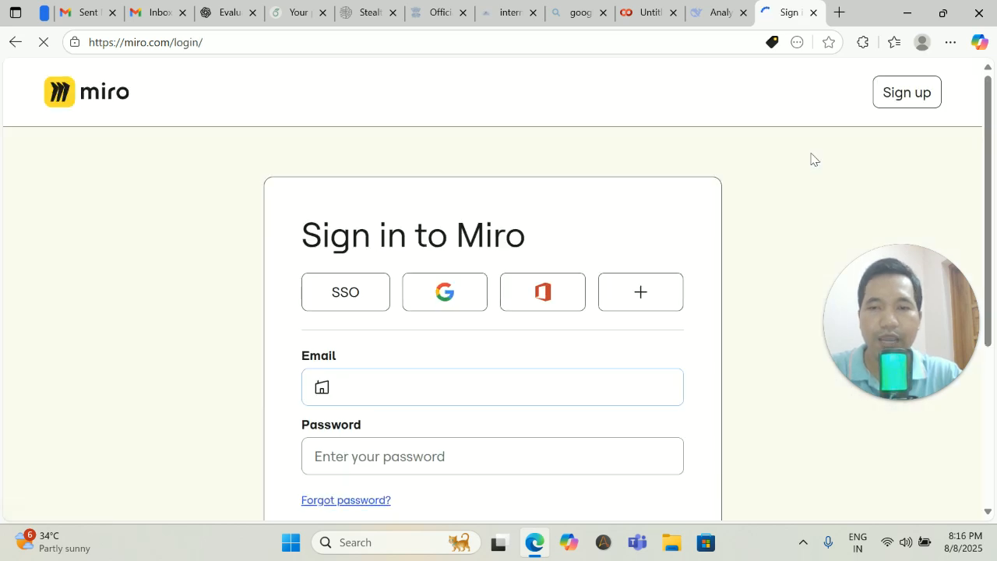
{"action": "scroll", "coordinate": [554, 209], "scroll_direction": "down", "scroll_amount": 1}
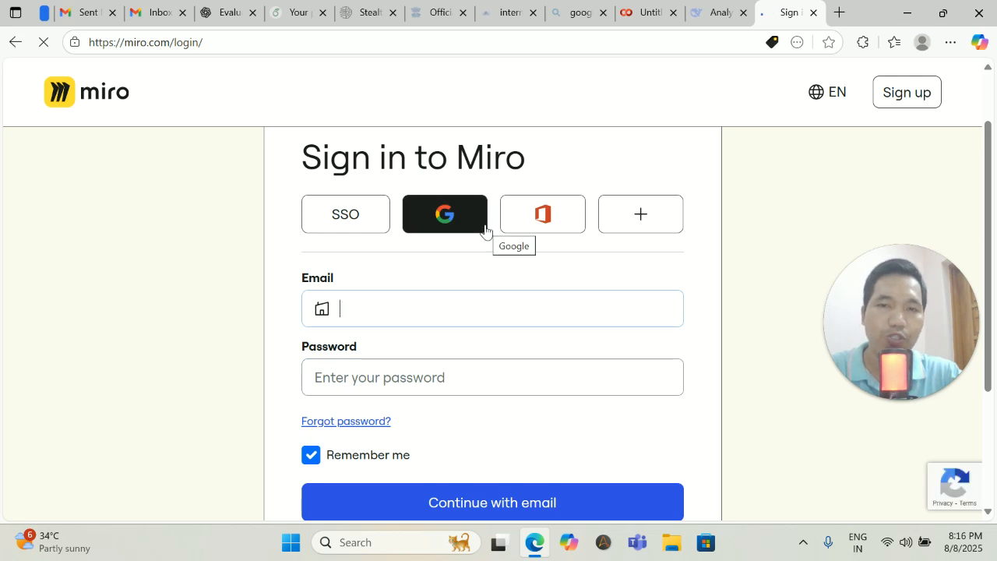
Sign in with the chosen Google account and allow Miro access to its name and e-mail.
{"action": "left_click", "coordinate": [446, 217]}
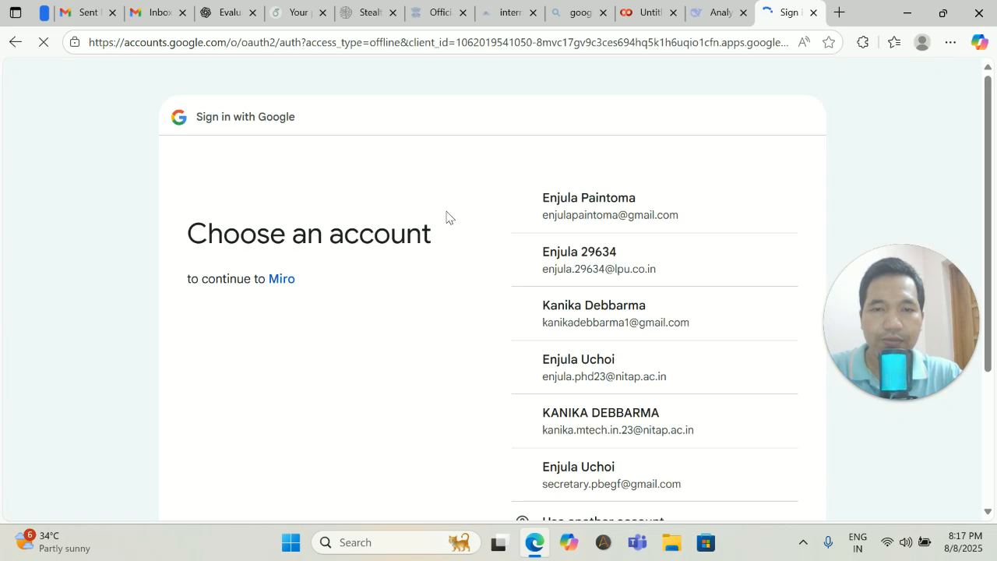
{"action": "left_click", "coordinate": [595, 211]}
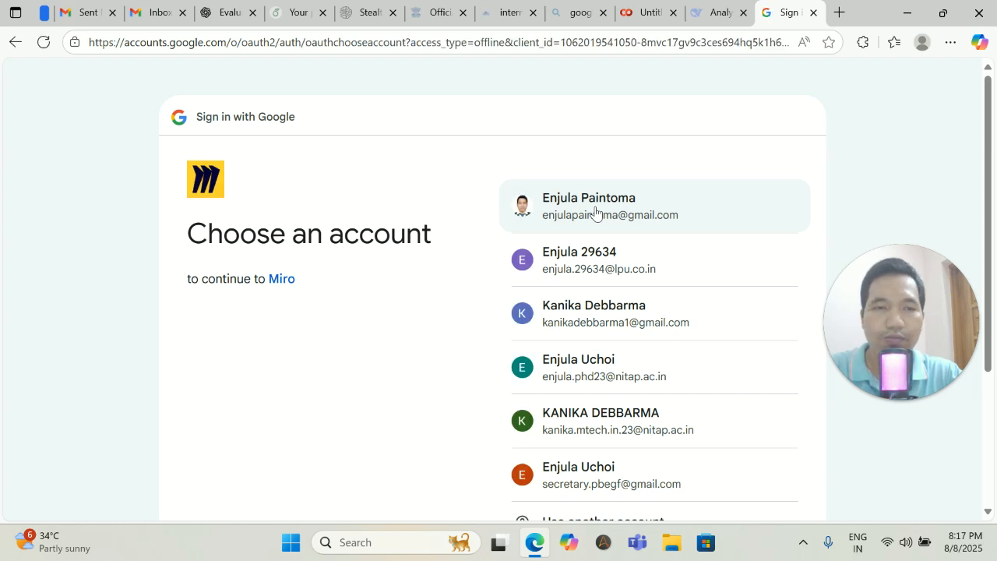
{"action": "left_click", "coordinate": [595, 210]}
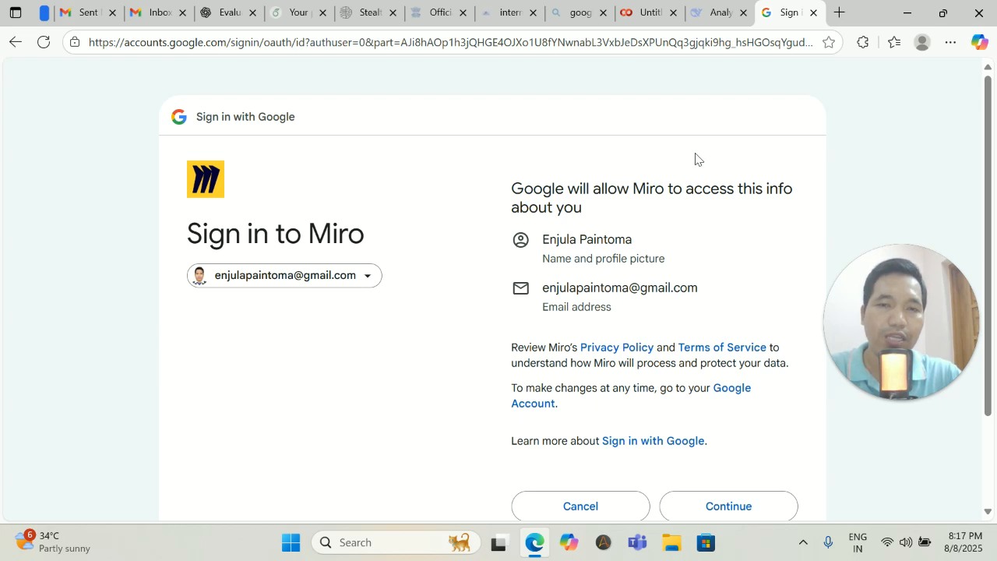
{"action": "scroll", "coordinate": [732, 288], "scroll_direction": "down", "scroll_amount": 2}
{"action": "left_click", "coordinate": [737, 397]}
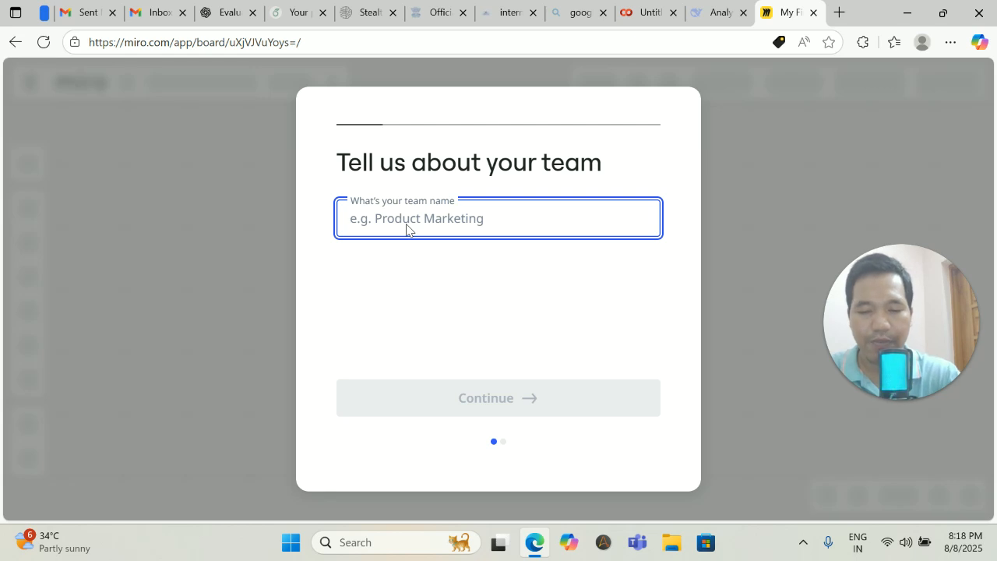
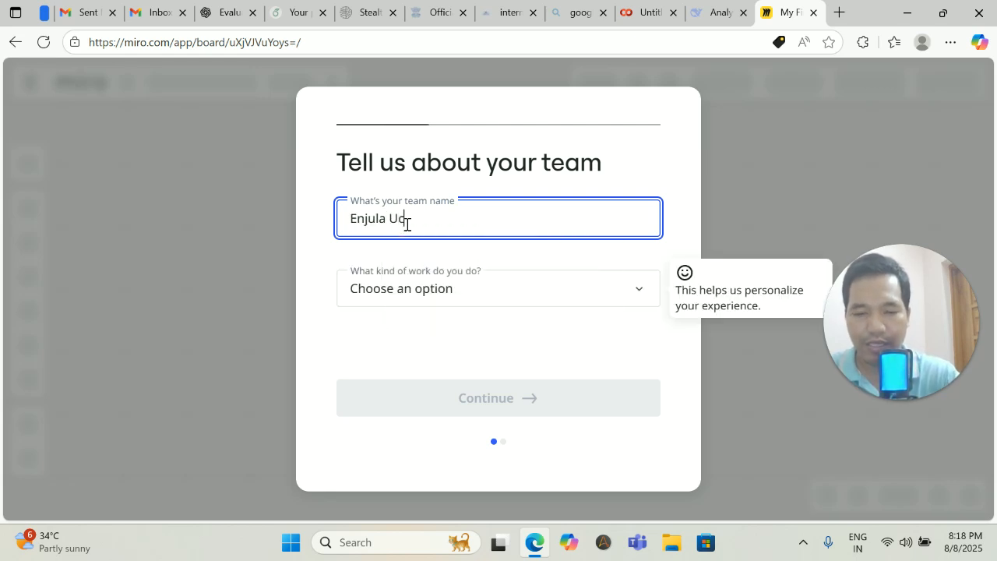
Enter the team name and set the kind of work to Teacher / Student.
{"action": "left_click", "coordinate": [506, 296]}
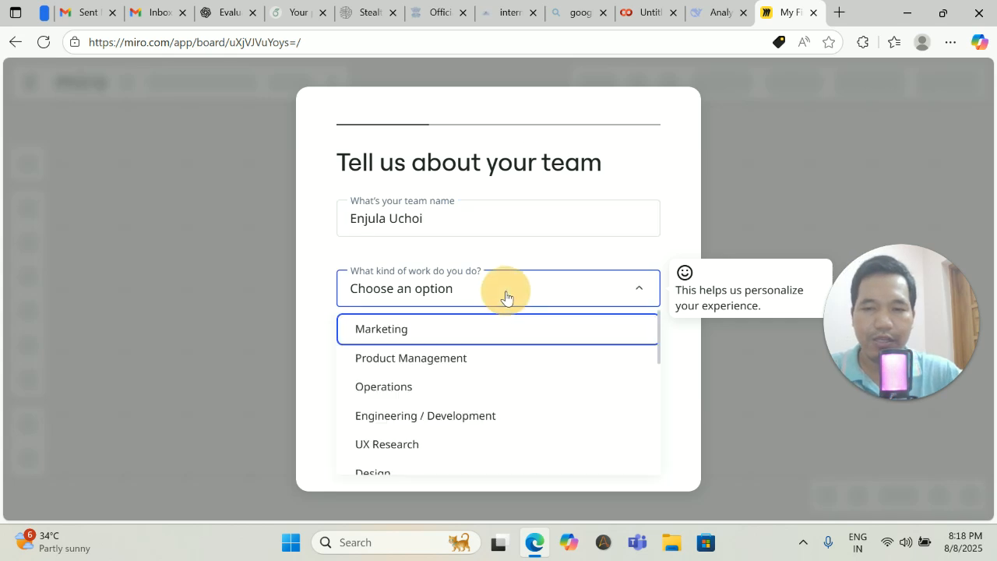
{"action": "left_click", "coordinate": [506, 307]}
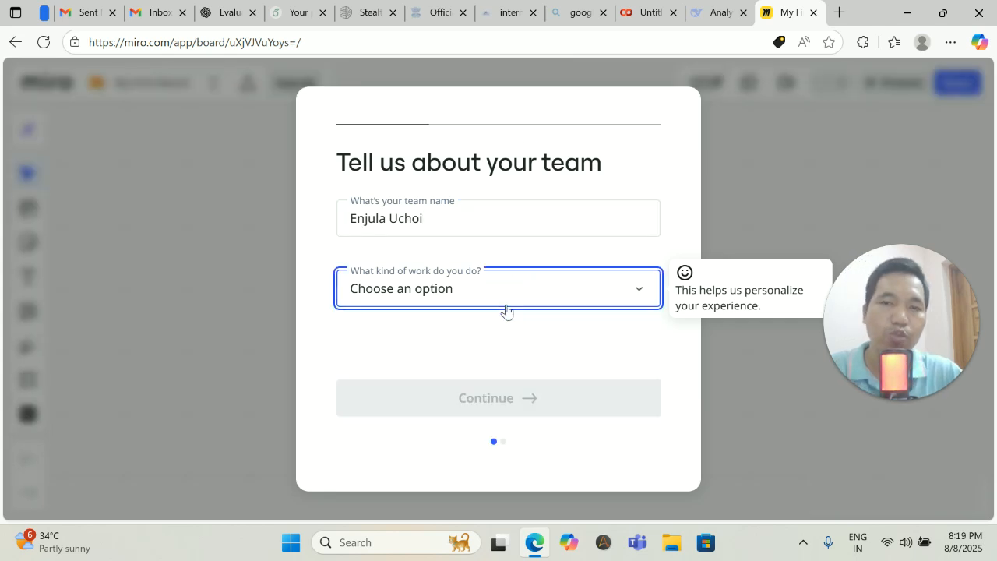
{"action": "left_click", "coordinate": [639, 293]}
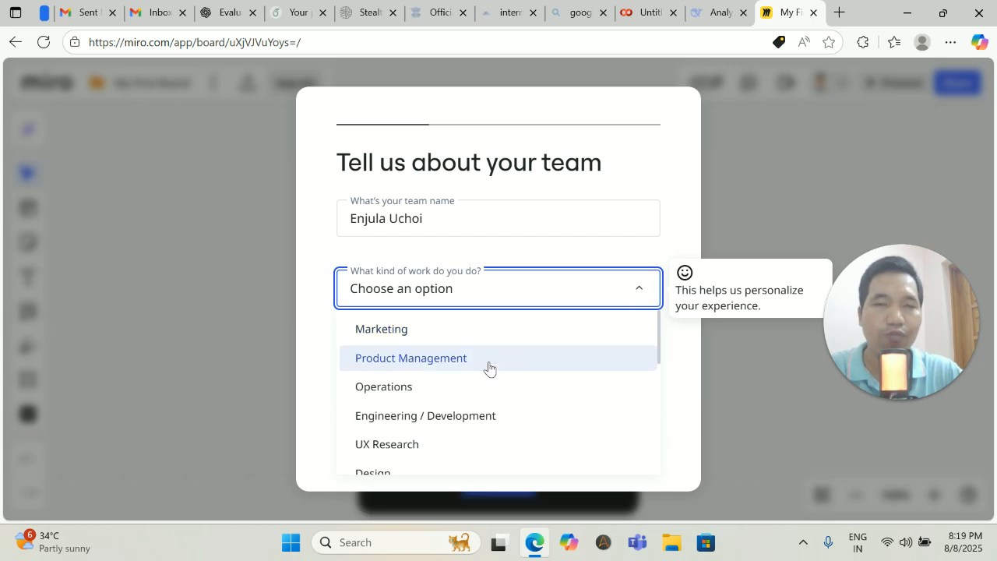
{"action": "scroll", "coordinate": [488, 367], "scroll_direction": "down", "scroll_amount": 2}
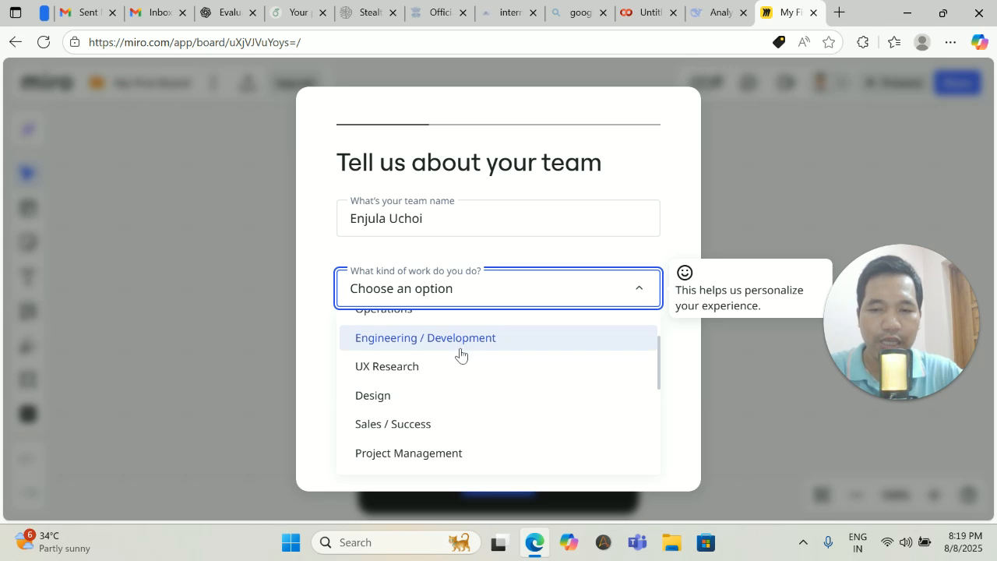
{"action": "scroll", "coordinate": [430, 388], "scroll_direction": "down", "scroll_amount": 4}
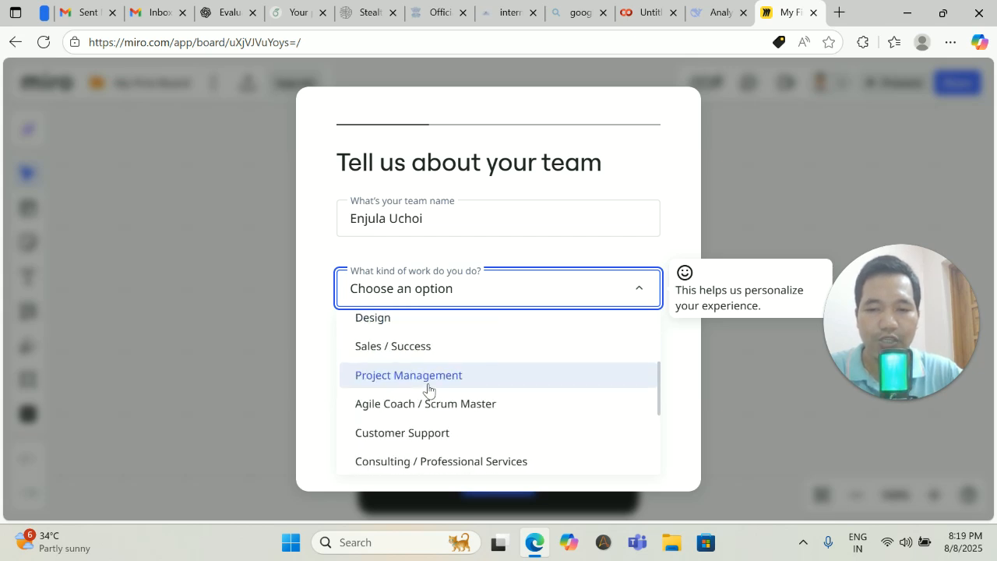
{"action": "scroll", "coordinate": [427, 391], "scroll_direction": "down", "scroll_amount": 3}
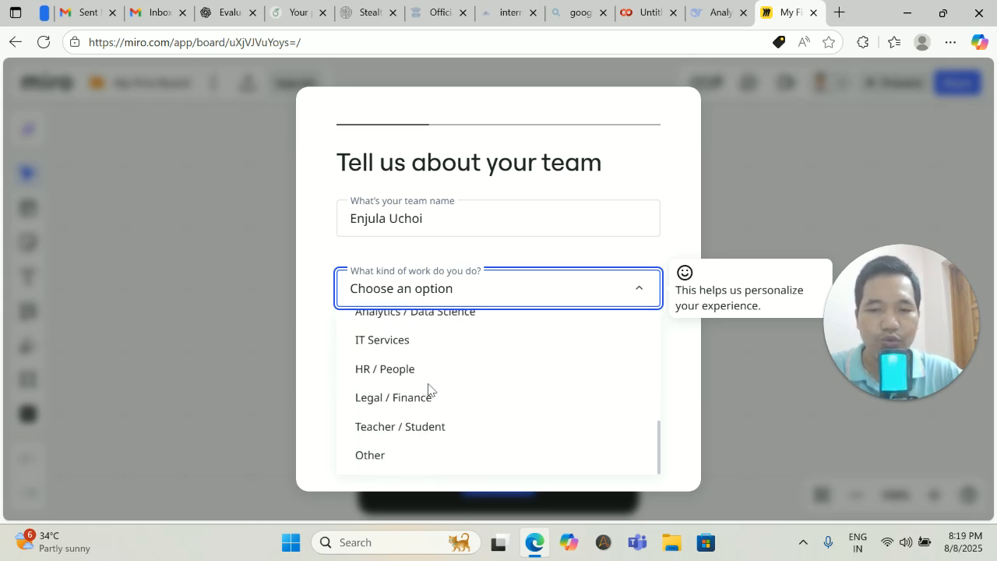
{"action": "left_click", "coordinate": [416, 427]}
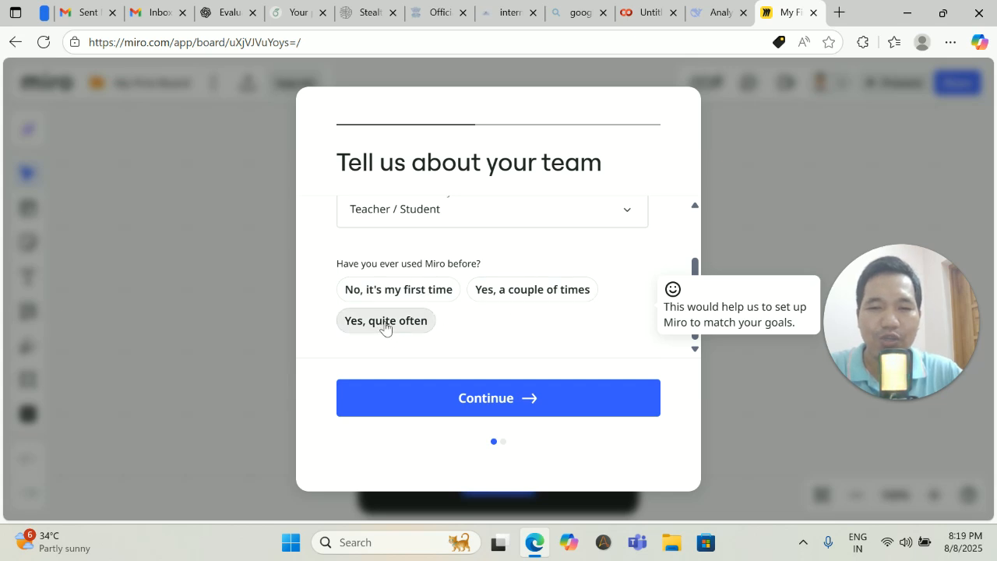
Answer used Miro a couple of times, for Education, with role Contractor / Freelancer.
{"action": "left_click", "coordinate": [513, 293]}
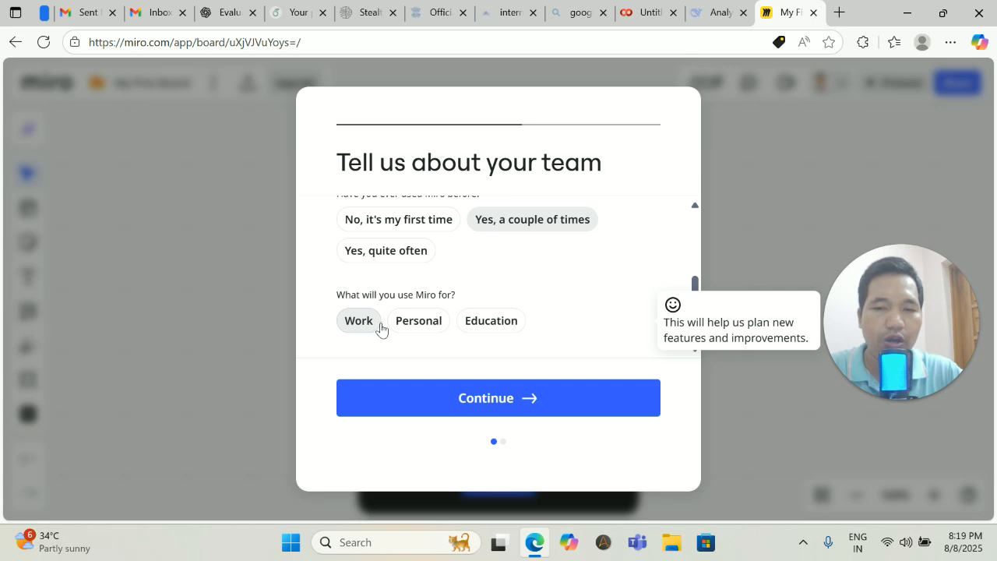
{"action": "left_click", "coordinate": [499, 325]}
{"action": "left_click", "coordinate": [515, 323]}
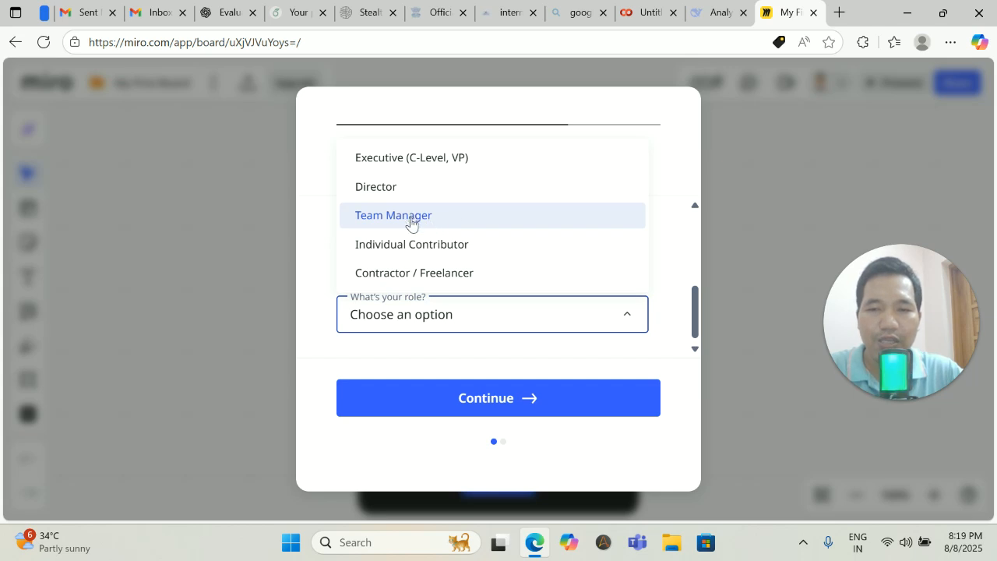
{"action": "left_click", "coordinate": [420, 272]}
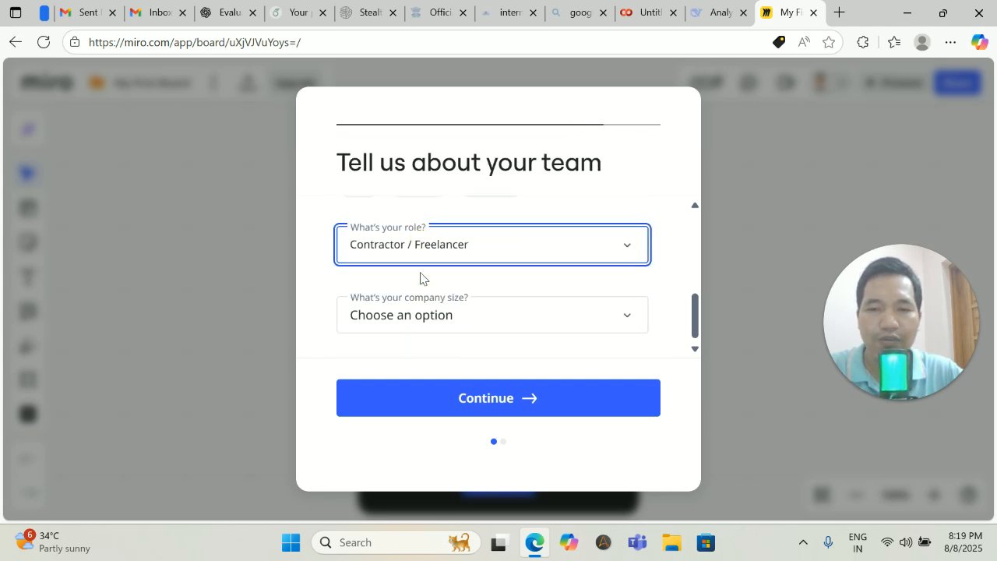
Set company size to 51-250 and referral source to Audio, then submit the survey.
{"action": "left_click", "coordinate": [580, 327]}
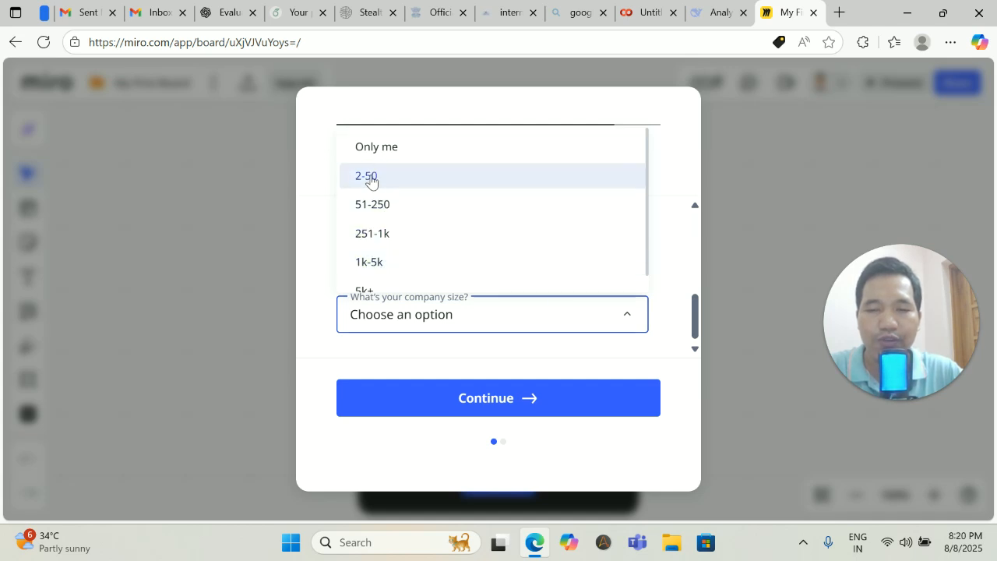
{"action": "scroll", "coordinate": [399, 215], "scroll_direction": "down", "scroll_amount": 1}
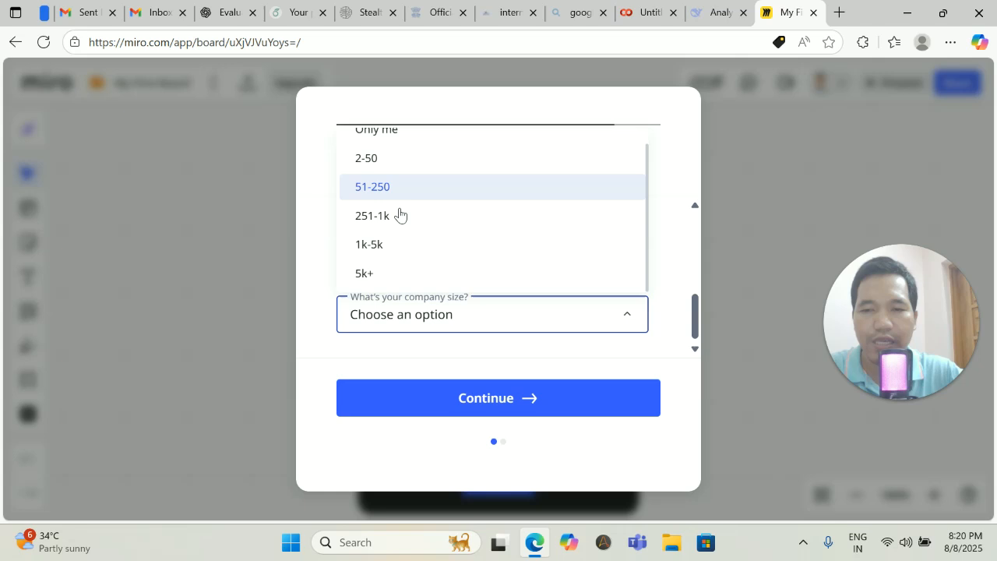
{"action": "scroll", "coordinate": [400, 215], "scroll_direction": "up", "scroll_amount": 1}
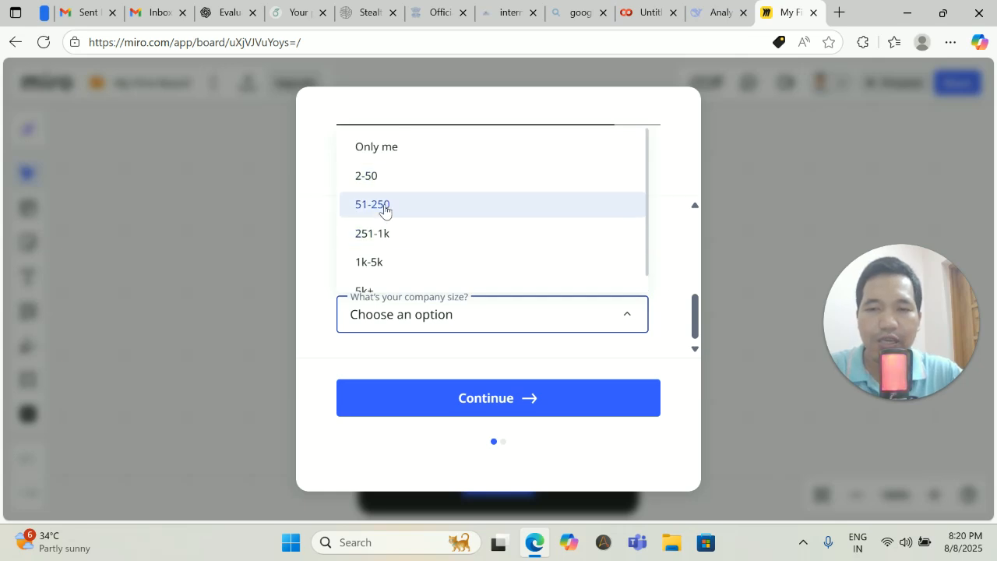
{"action": "left_click", "coordinate": [380, 206]}
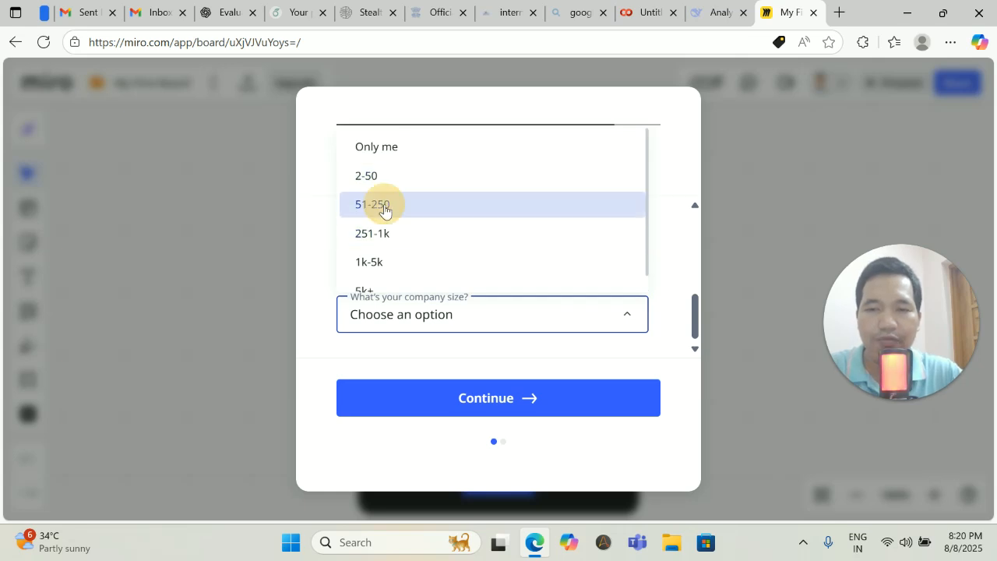
{"action": "left_click", "coordinate": [615, 320]}
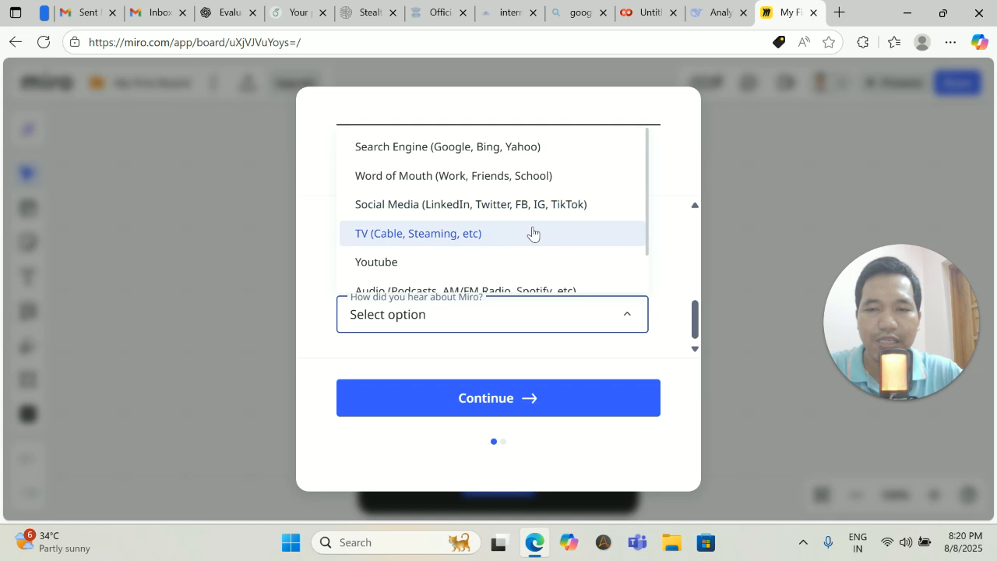
{"action": "scroll", "coordinate": [532, 232], "scroll_direction": "down", "scroll_amount": 1}
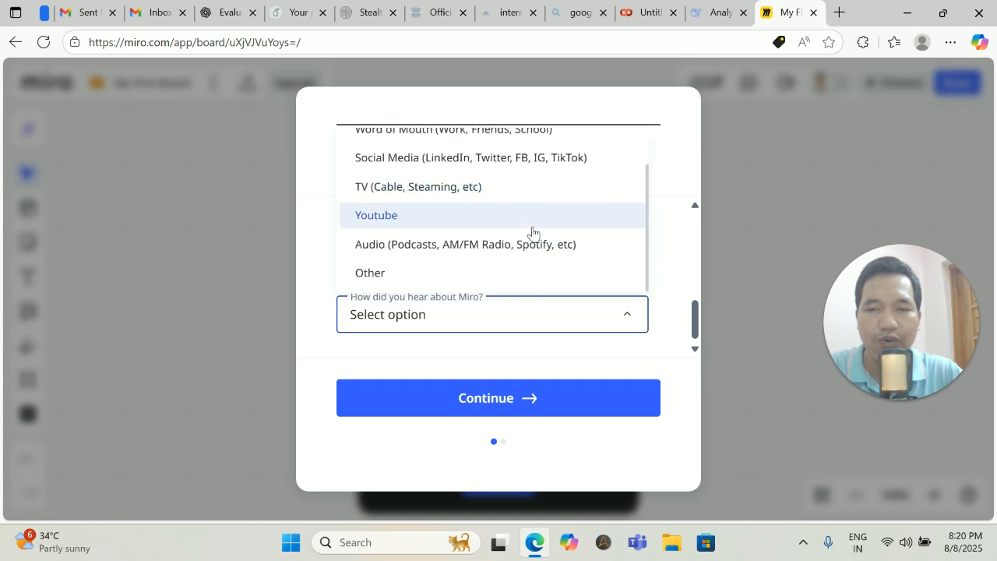
{"action": "left_click", "coordinate": [413, 251]}
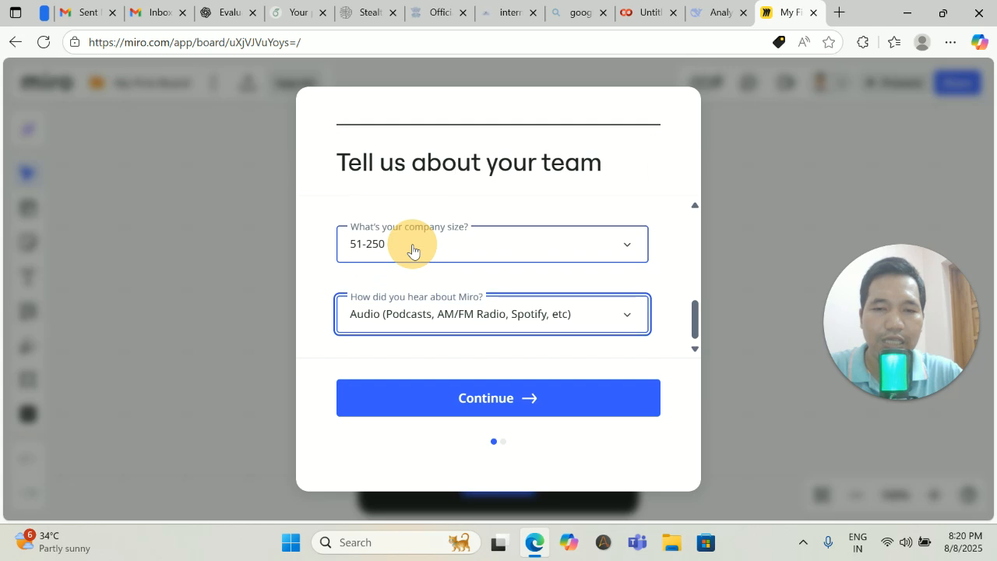
{"action": "left_click", "coordinate": [530, 402]}
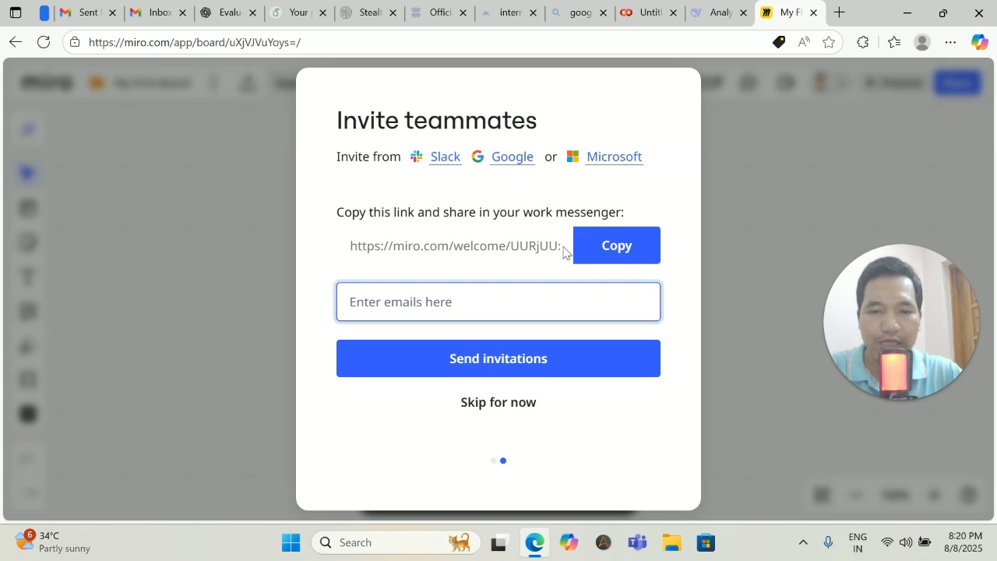
Copy the board invite link and skip inviting teammates, confirming the skip.
{"action": "left_click", "coordinate": [616, 244]}
{"action": "left_click", "coordinate": [426, 304]}
{"action": "type", "text": "e"}
{"action": "key", "text": "BackSpace"}
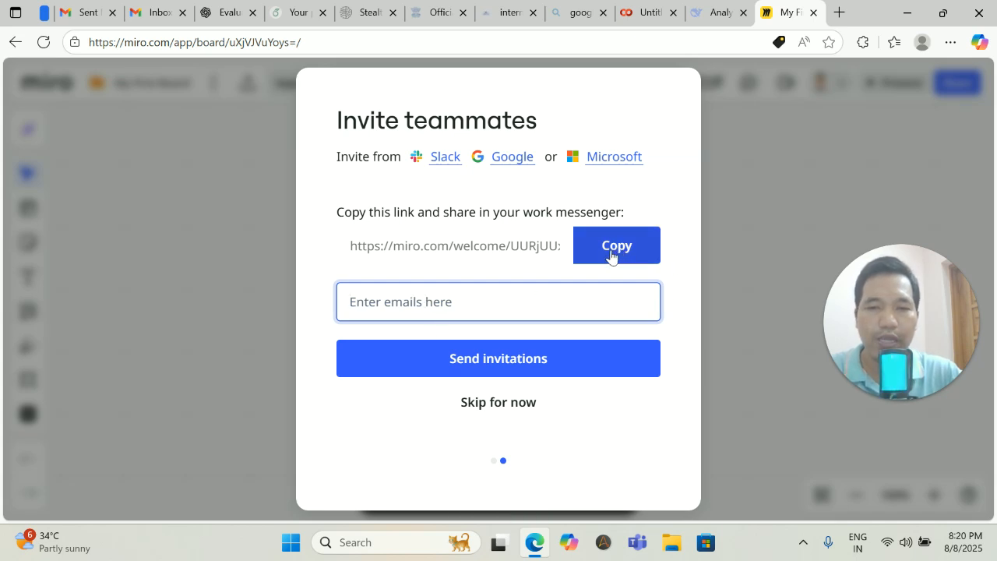
{"action": "left_click", "coordinate": [517, 403]}
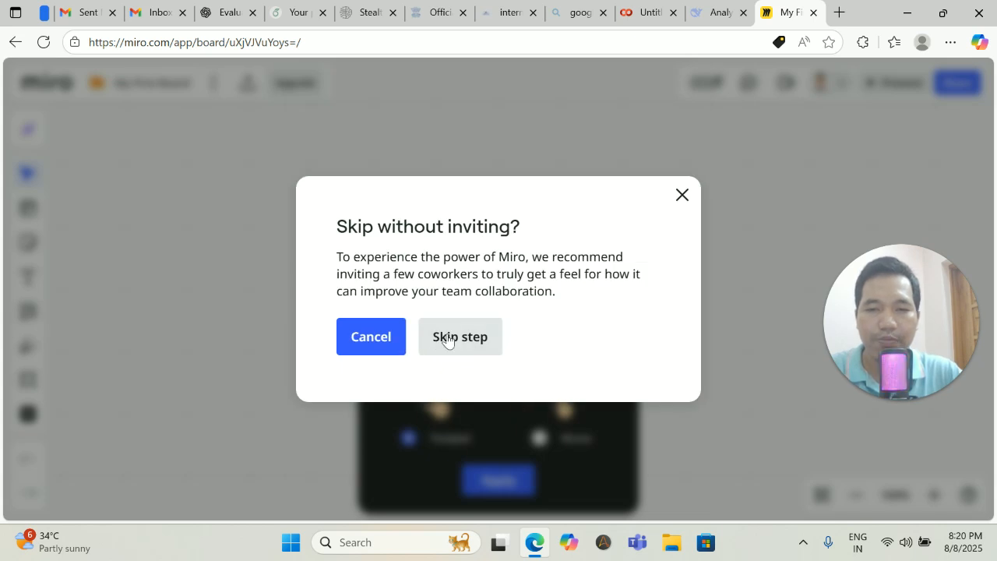
{"action": "left_click", "coordinate": [462, 342]}
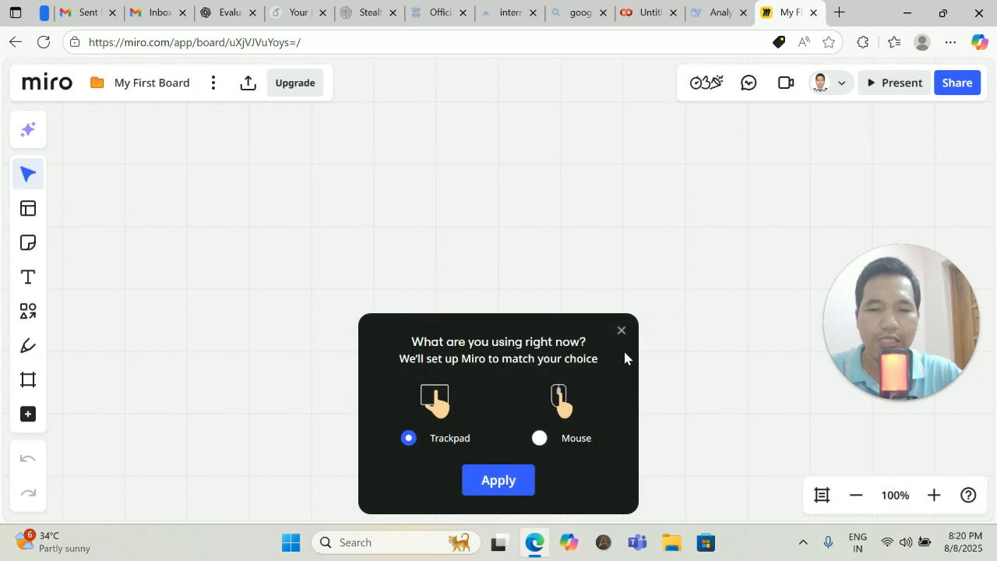
Apply the trackpad setting, dismiss the zoom tutorial and onboarding tips, and open Templates.
{"action": "left_click", "coordinate": [507, 478]}
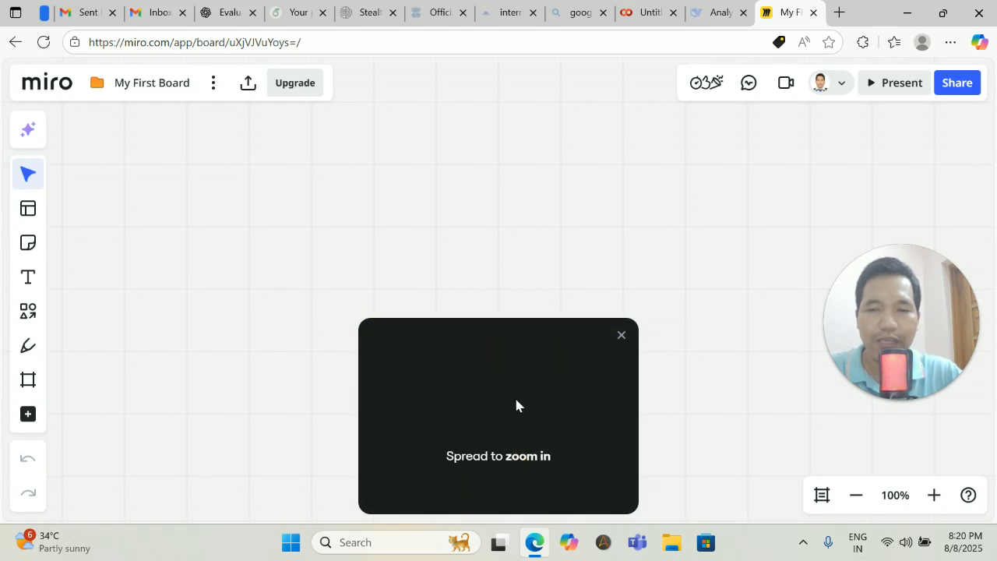
{"action": "left_click", "coordinate": [620, 335]}
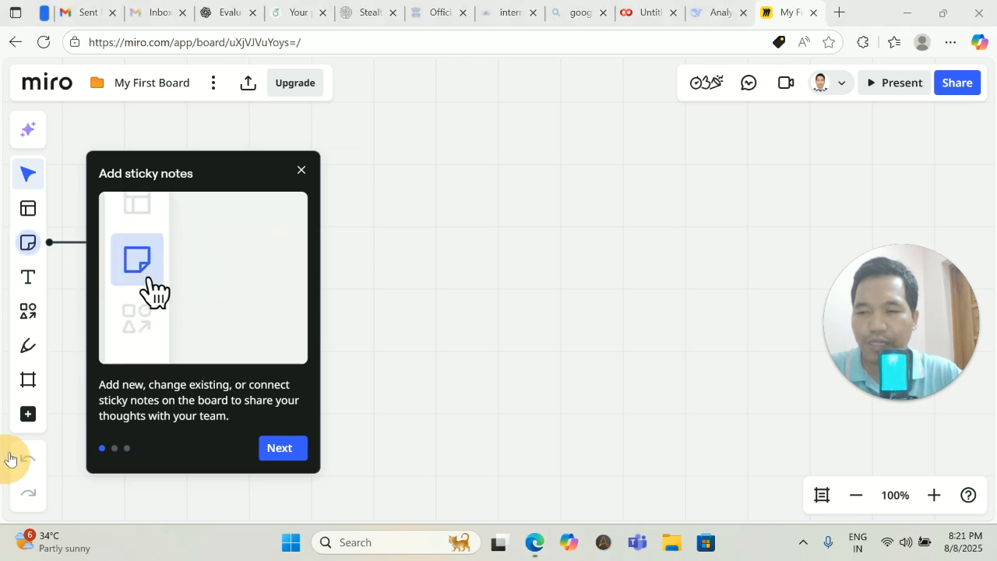
{"action": "left_click", "coordinate": [282, 448]}
{"action": "left_click", "coordinate": [296, 449]}
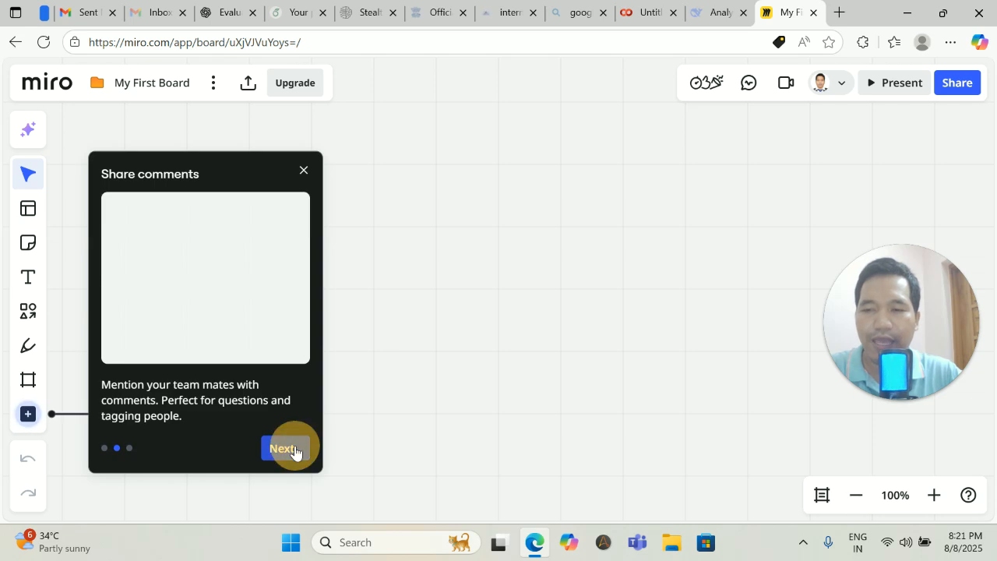
{"action": "left_click", "coordinate": [295, 448]}
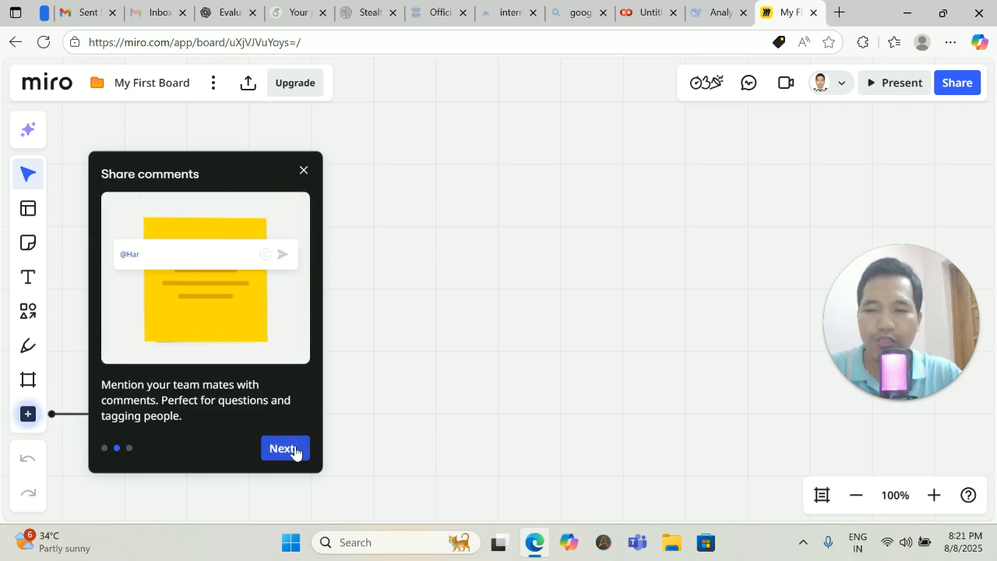
{"action": "left_click", "coordinate": [288, 450]}
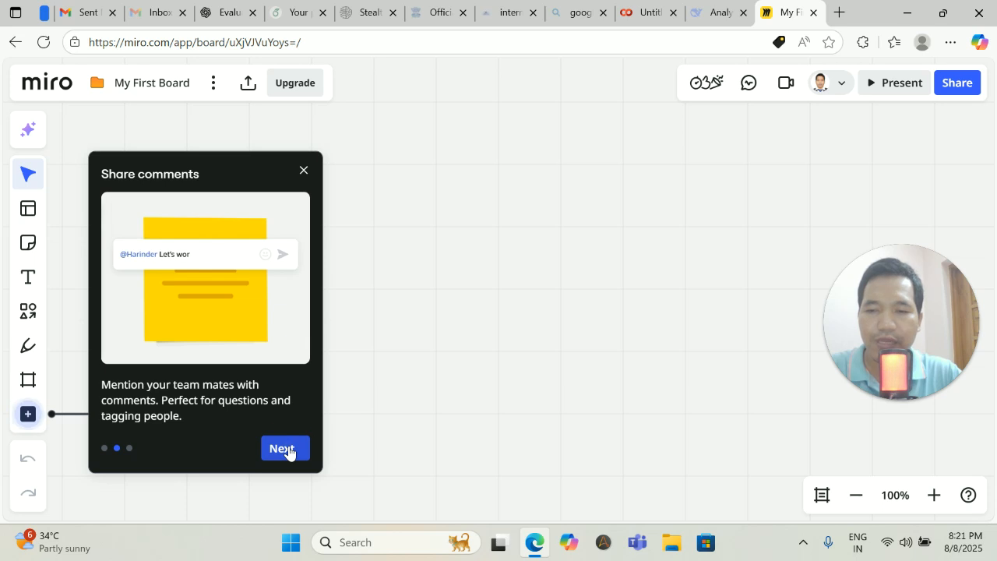
{"action": "left_click", "coordinate": [287, 450]}
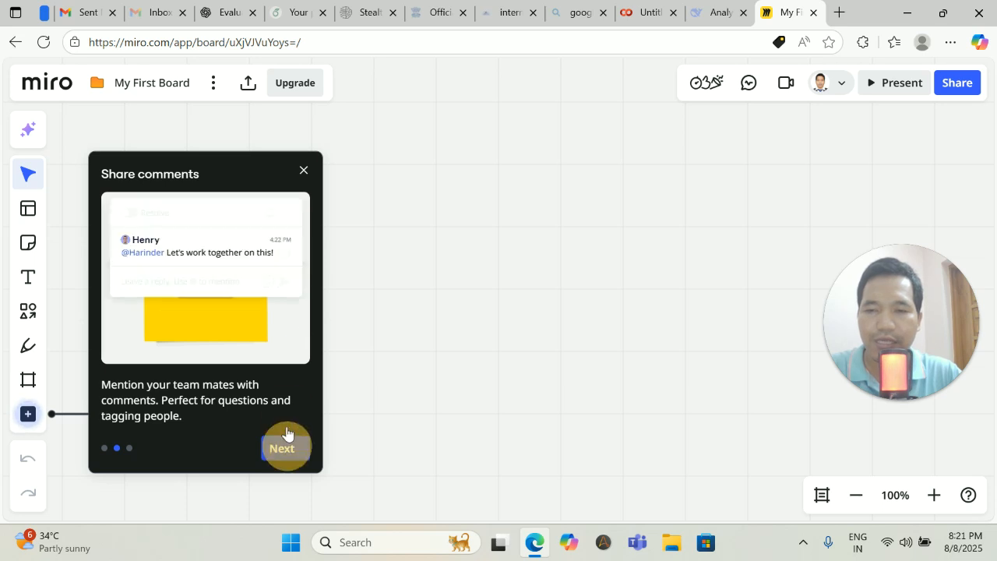
{"action": "left_click", "coordinate": [304, 169]}
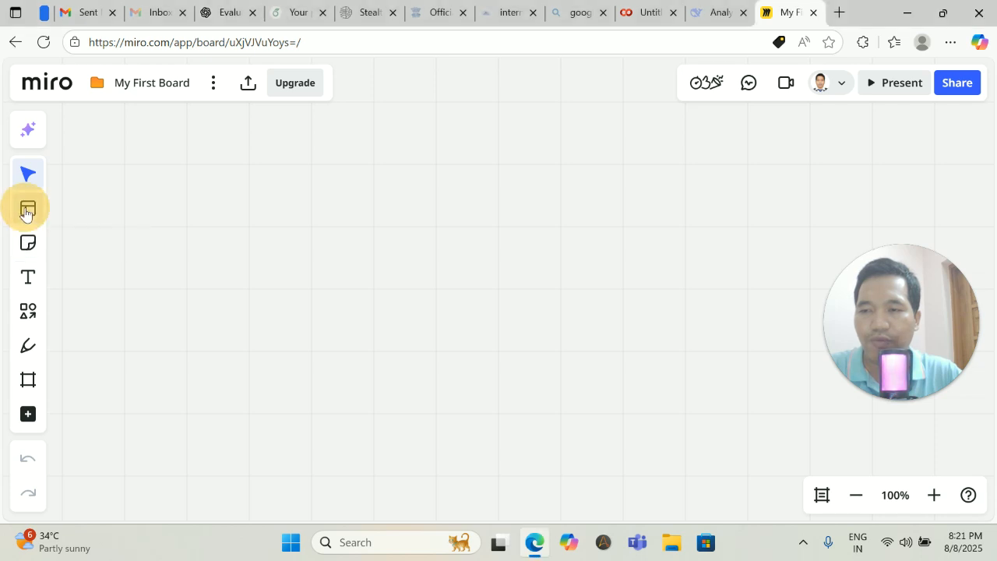
{"action": "left_click", "coordinate": [27, 210]}
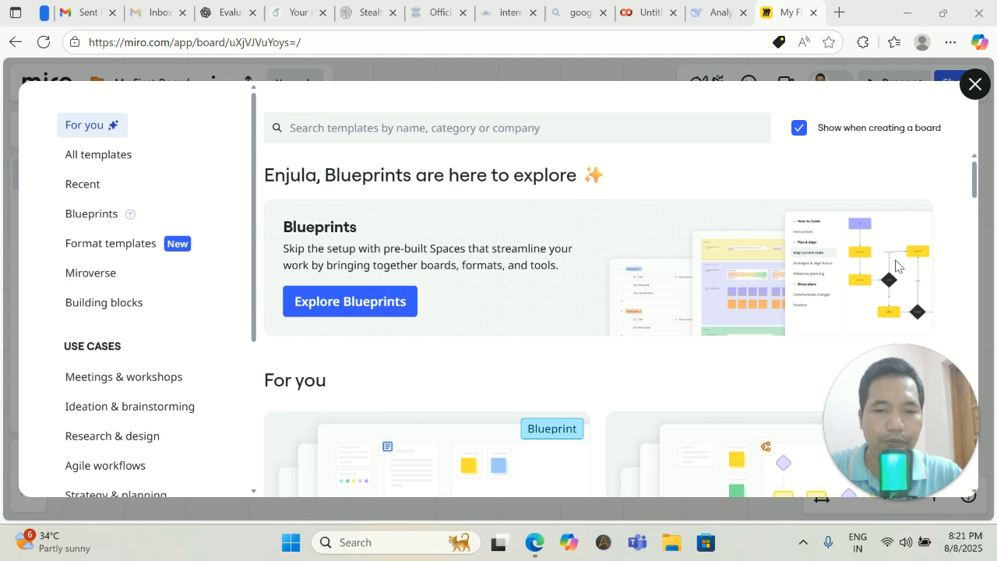
Scroll the template gallery to Project Kickoff and add it to My First Board.
{"action": "scroll", "coordinate": [532, 274], "scroll_direction": "down", "scroll_amount": 1}
{"action": "scroll", "coordinate": [531, 274], "scroll_direction": "down", "scroll_amount": 5}
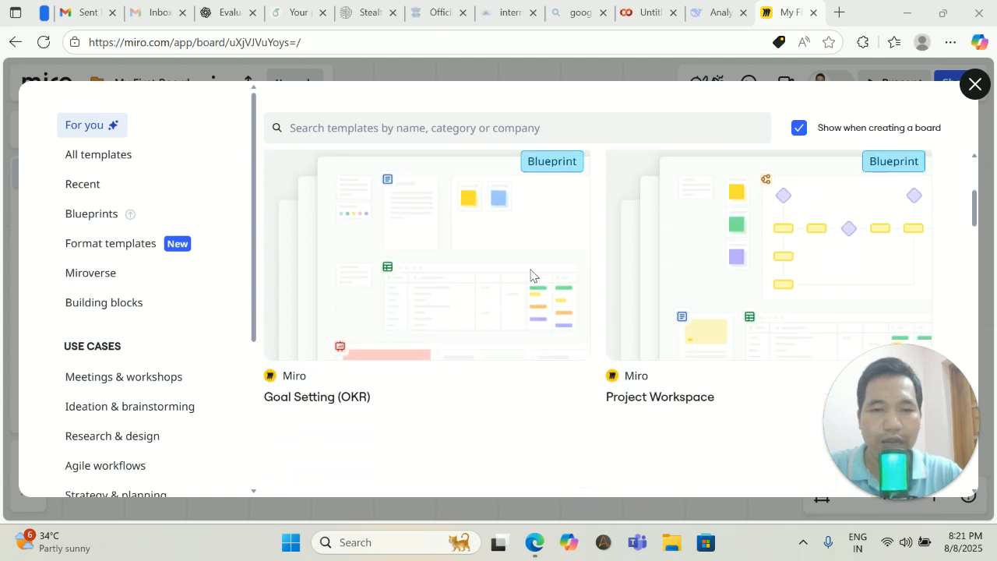
{"action": "scroll", "coordinate": [530, 275], "scroll_direction": "down", "scroll_amount": 2}
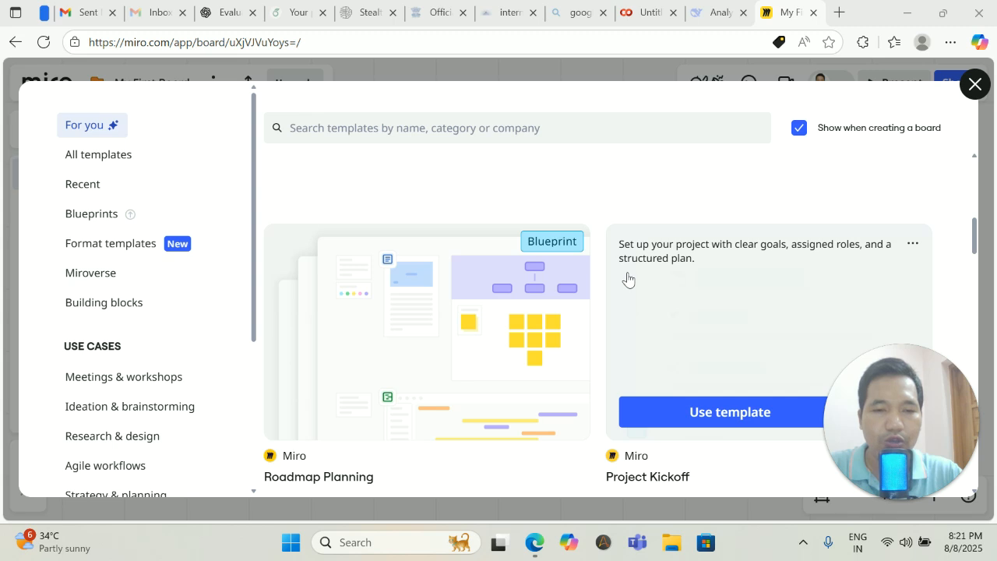
{"action": "scroll", "coordinate": [708, 338], "scroll_direction": "up", "scroll_amount": 8}
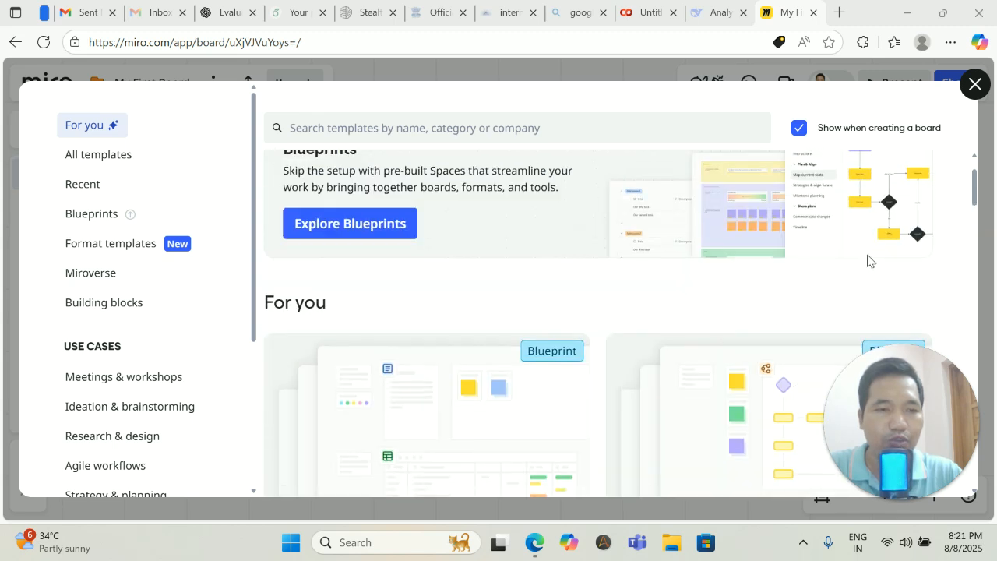
{"action": "scroll", "coordinate": [874, 218], "scroll_direction": "up", "scroll_amount": 1}
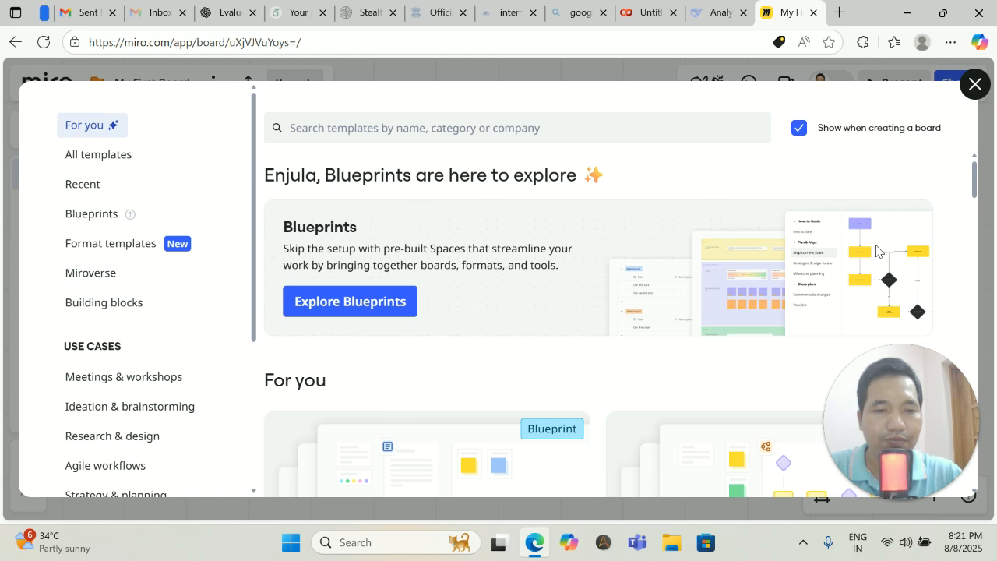
{"action": "scroll", "coordinate": [637, 274], "scroll_direction": "down", "scroll_amount": 2}
{"action": "scroll", "coordinate": [636, 277], "scroll_direction": "down", "scroll_amount": 2}
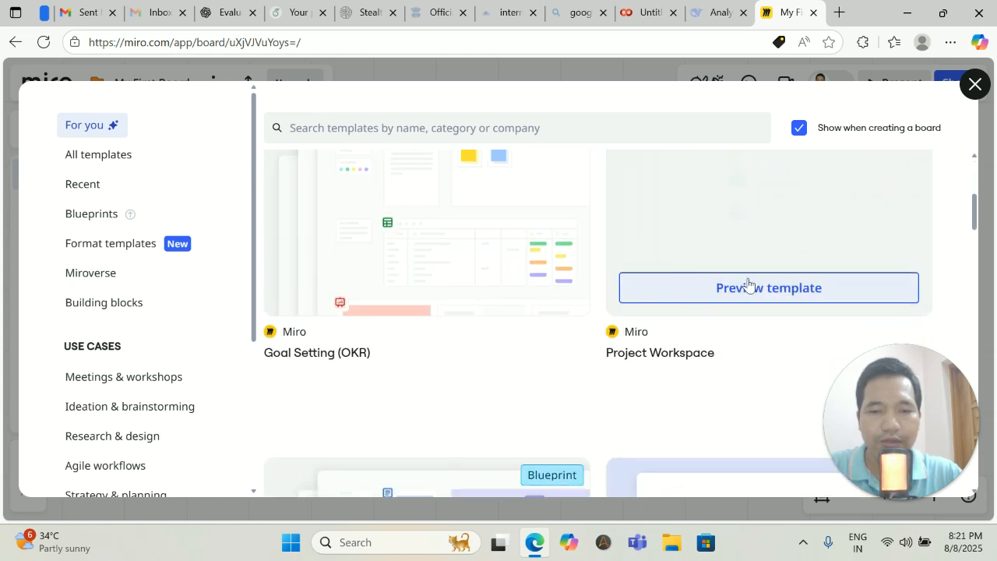
{"action": "scroll", "coordinate": [748, 283], "scroll_direction": "down", "scroll_amount": 4}
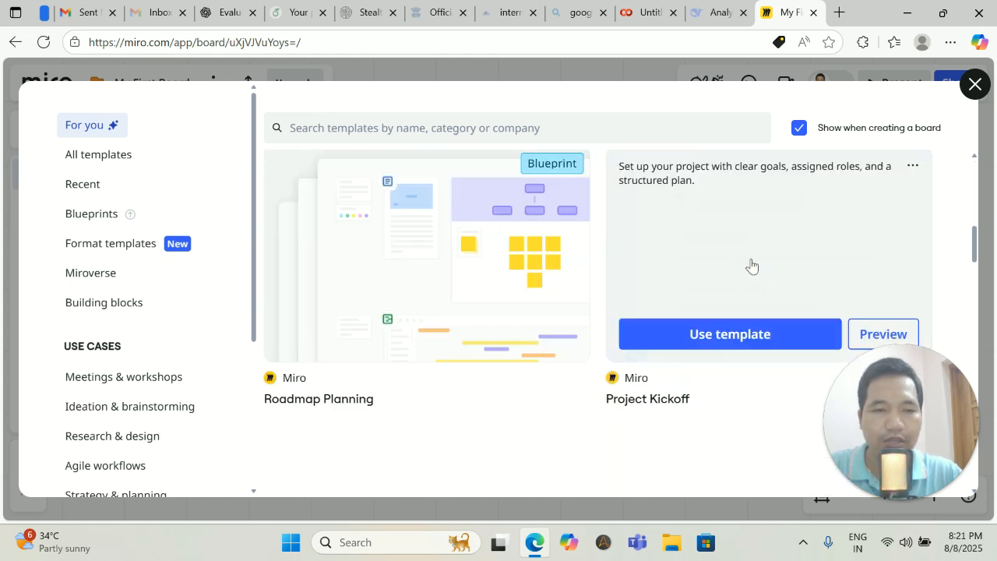
{"action": "left_click", "coordinate": [744, 334]}
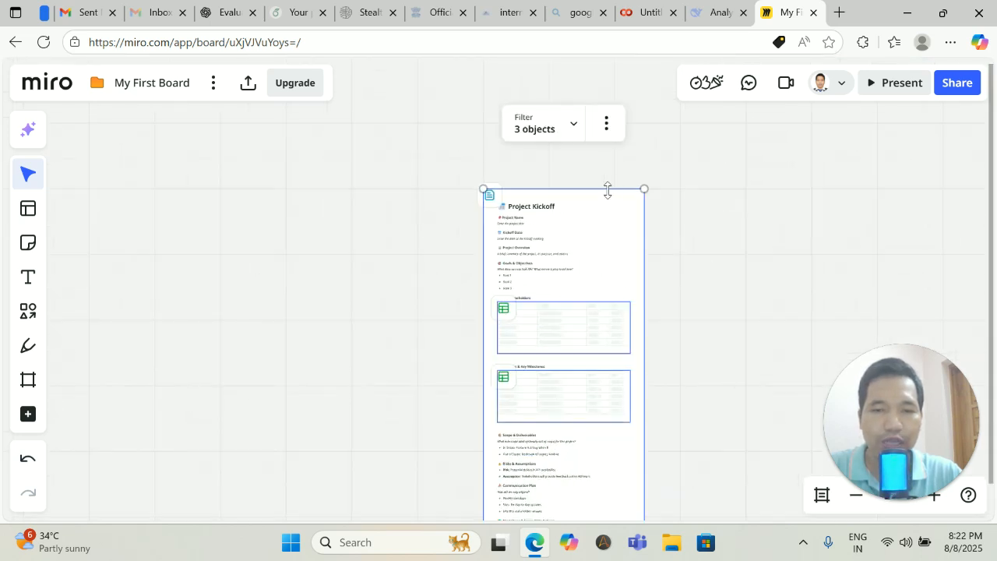
Delete the Project Kickoff document's three objects from the More options menu.
{"action": "scroll", "coordinate": [697, 241], "scroll_direction": "down", "scroll_amount": 5}
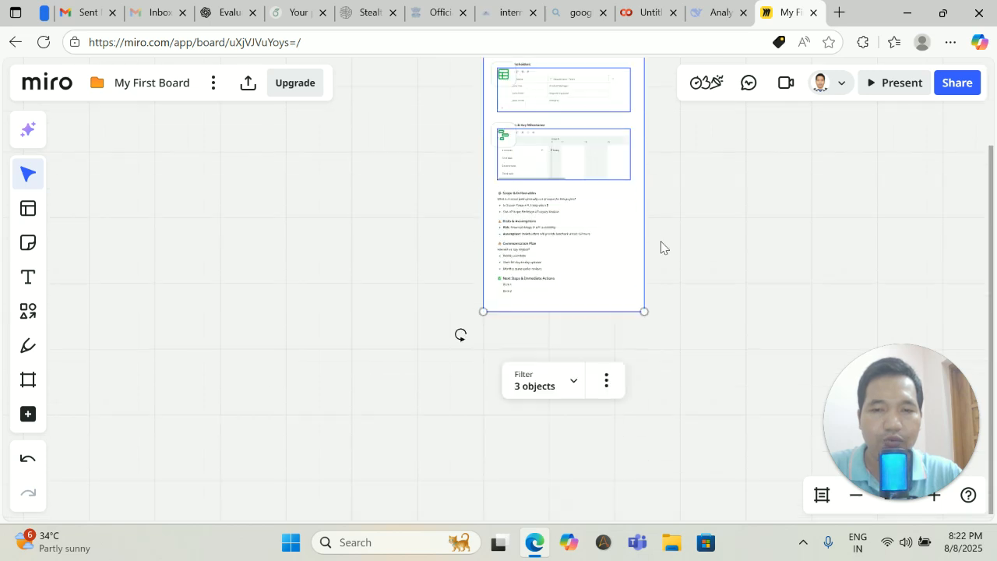
{"action": "scroll", "coordinate": [661, 247], "scroll_direction": "up", "scroll_amount": 5}
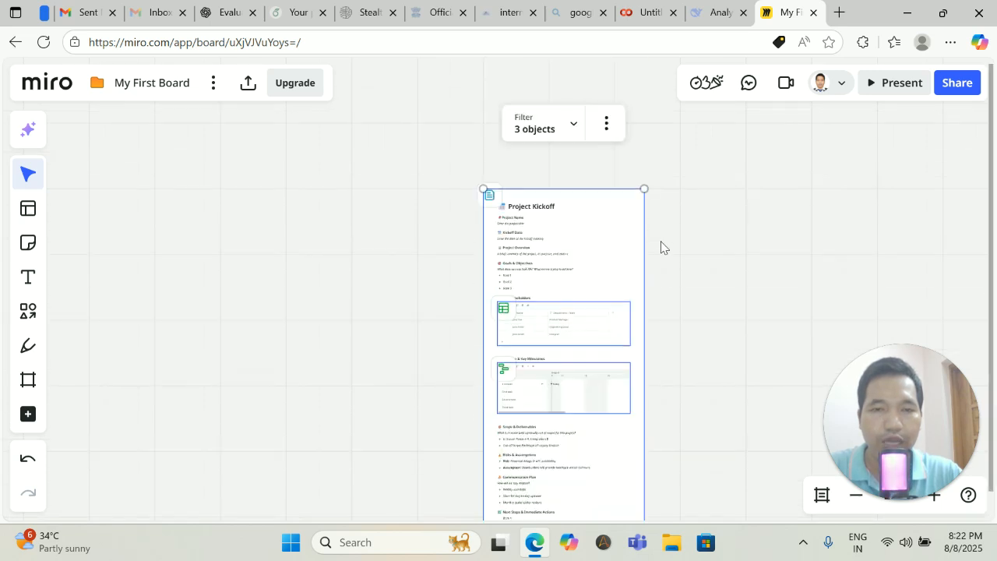
{"action": "left_click", "coordinate": [606, 123]}
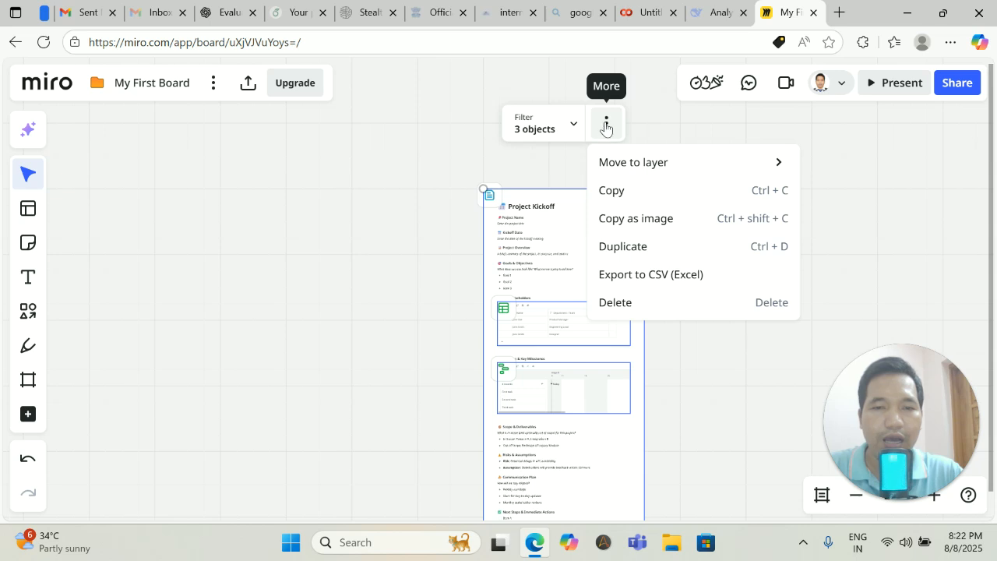
{"action": "left_click", "coordinate": [619, 302]}
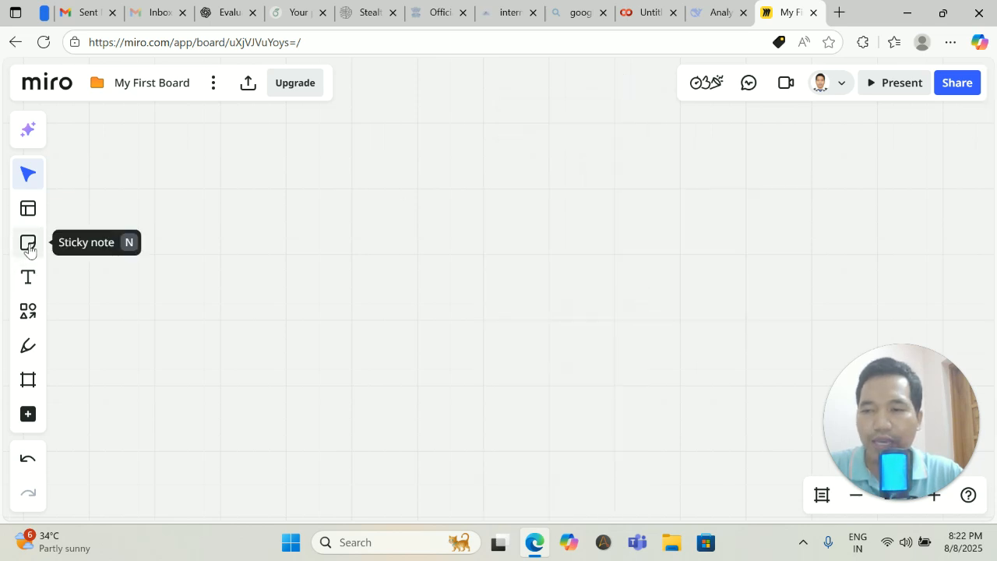
Draw a rectangle and add connected rectangles: two to the right, one below the third.
{"action": "left_click", "coordinate": [27, 317]}
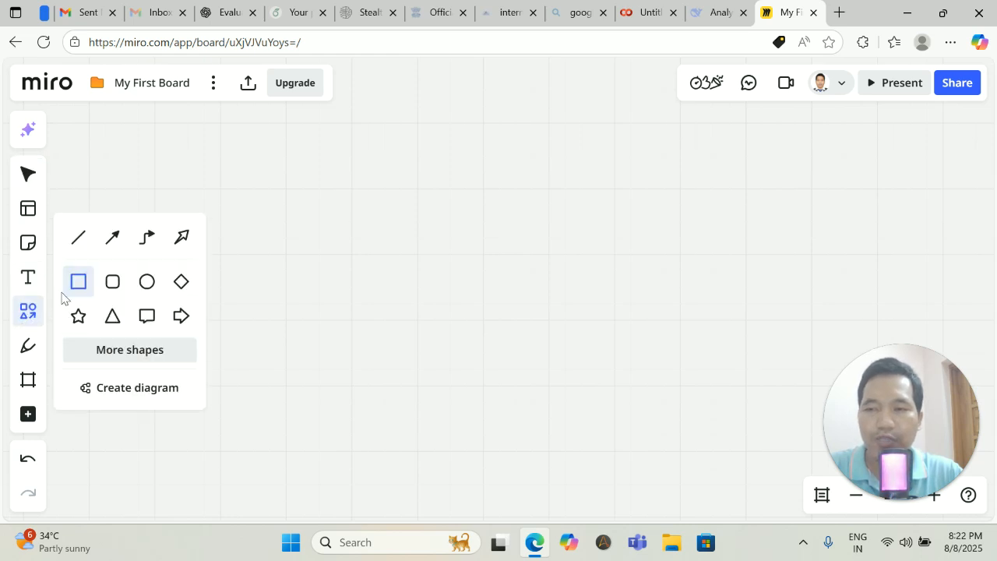
{"action": "left_click_drag", "start_coordinate": [270, 152], "coordinate": [373, 208]}
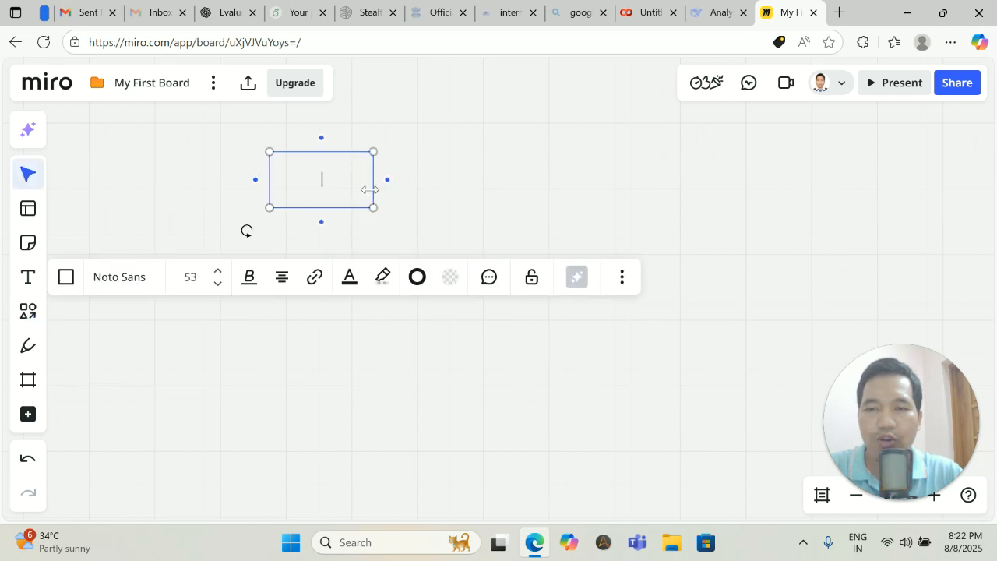
{"action": "left_click", "coordinate": [387, 182]}
{"action": "left_click", "coordinate": [518, 179]}
{"action": "mouse_move", "coordinate": [603, 185]}
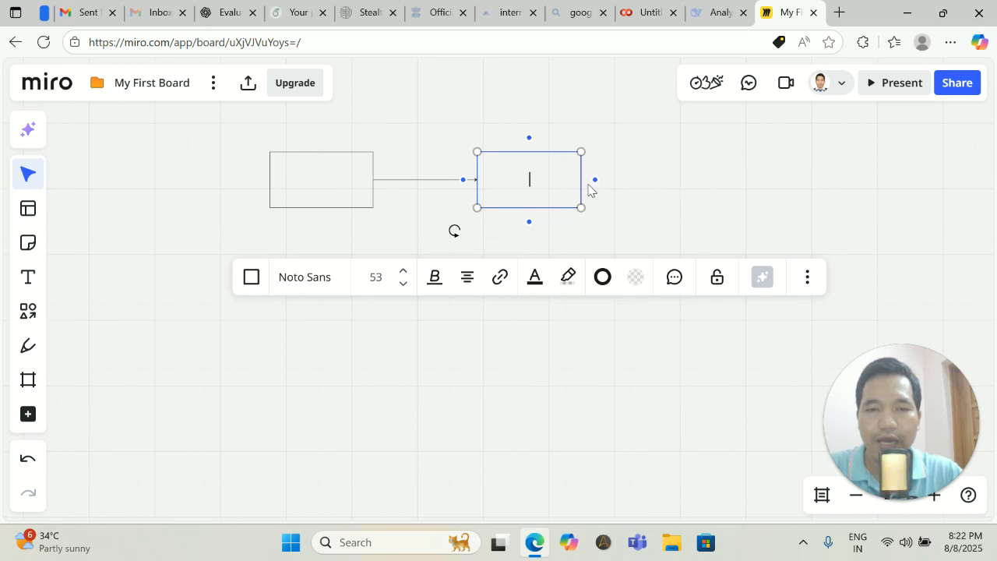
{"action": "left_click", "coordinate": [726, 202]}
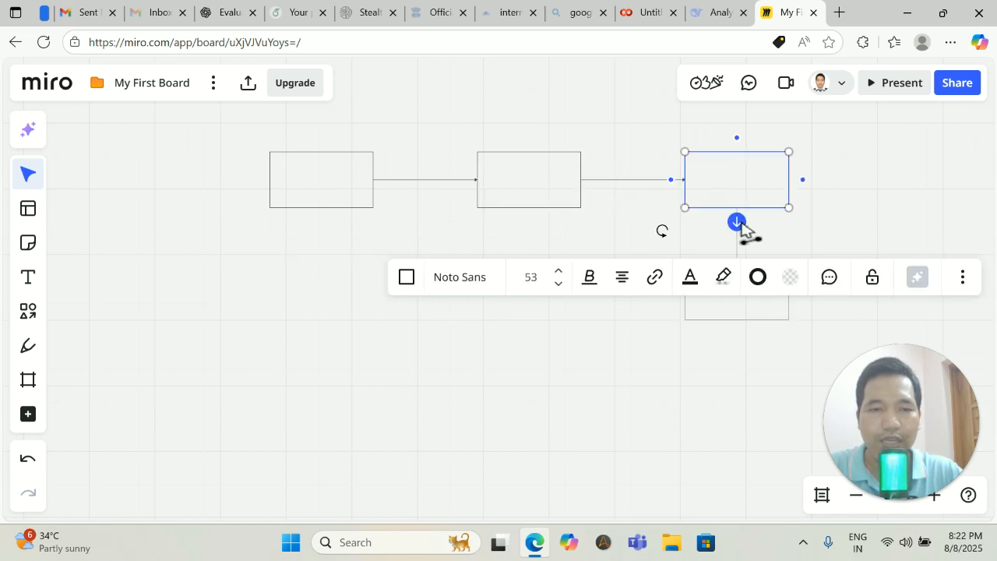
{"action": "left_click", "coordinate": [741, 223]}
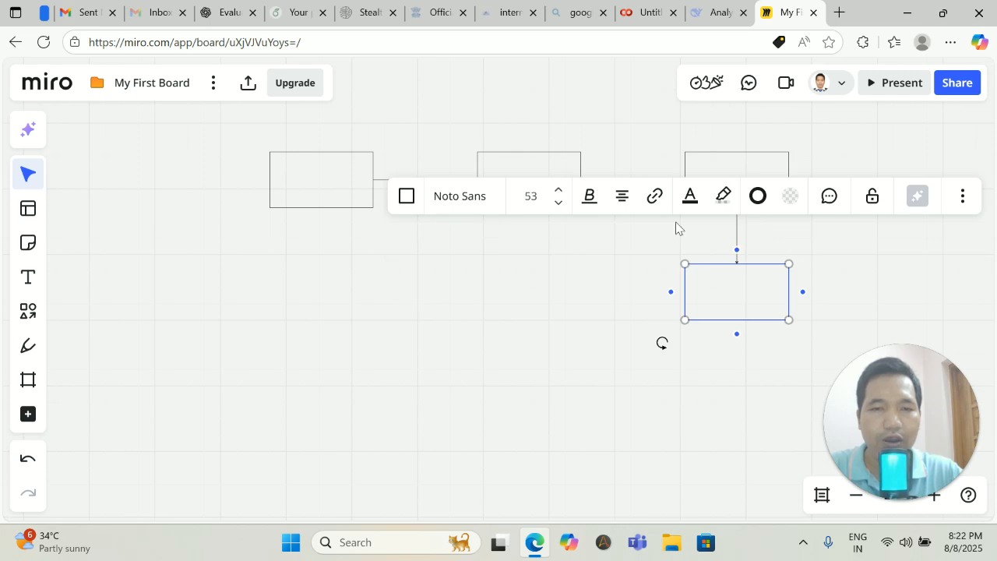
Set the text highlight to yellow, then orange, then start editing the first rectangle's text.
{"action": "left_click", "coordinate": [721, 200]}
{"action": "left_click", "coordinate": [739, 316]}
{"action": "left_click", "coordinate": [739, 297]}
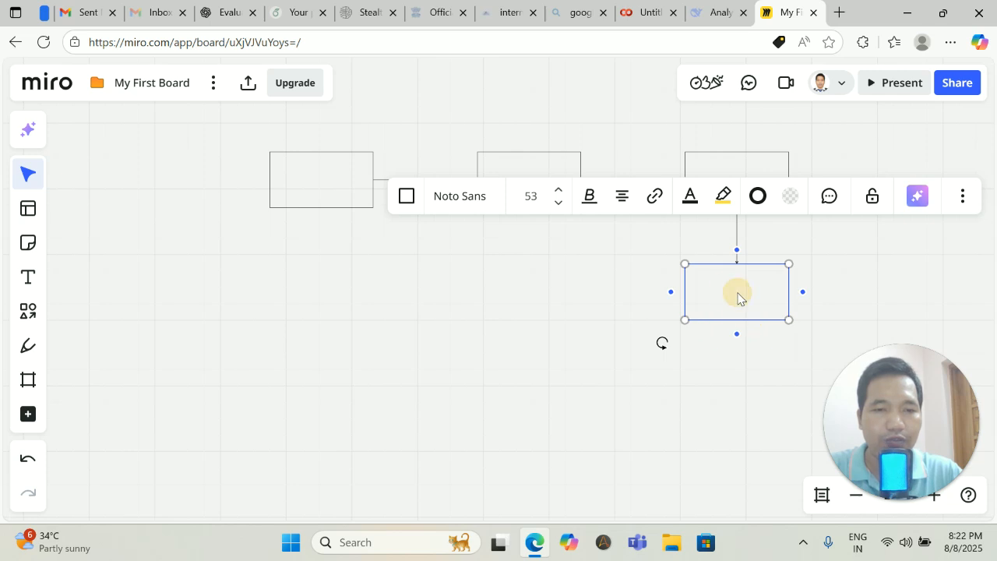
{"action": "left_click", "coordinate": [723, 199]}
{"action": "left_click", "coordinate": [738, 347]}
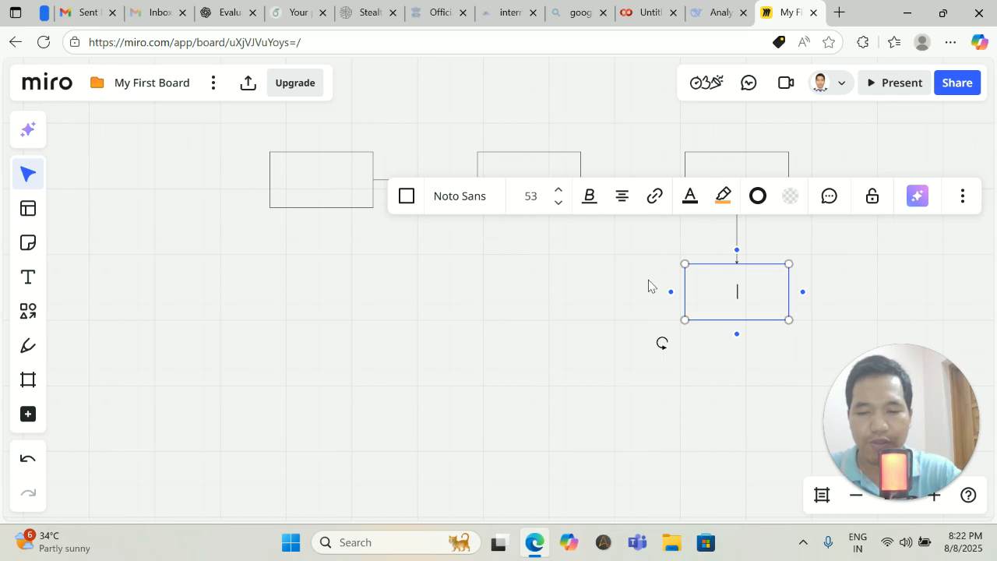
{"action": "left_click", "coordinate": [331, 183]}
Label the first box 'Start' and make its text colour dark gold.
{"action": "type", "text": "Sta"}
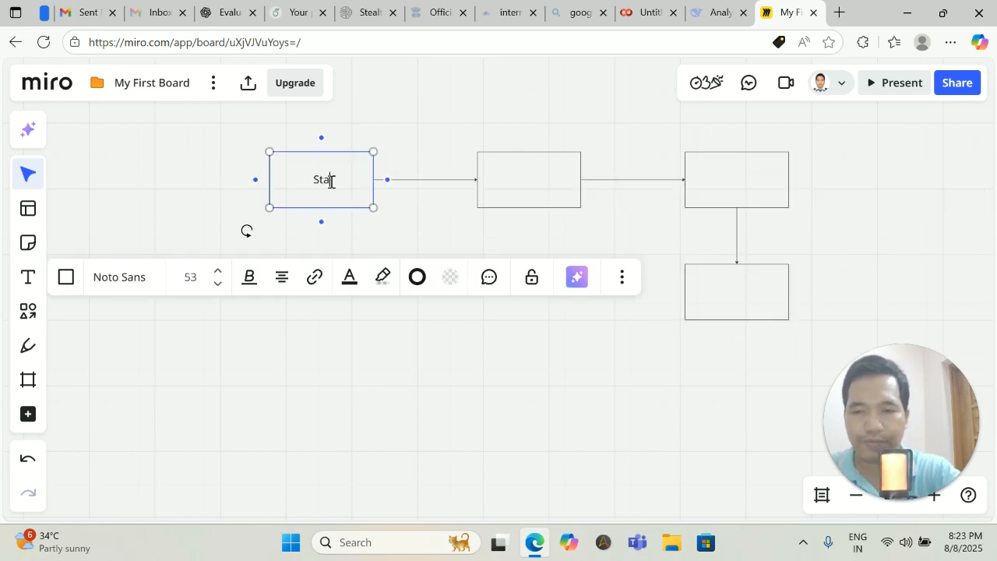
{"action": "type", "text": "rt"}
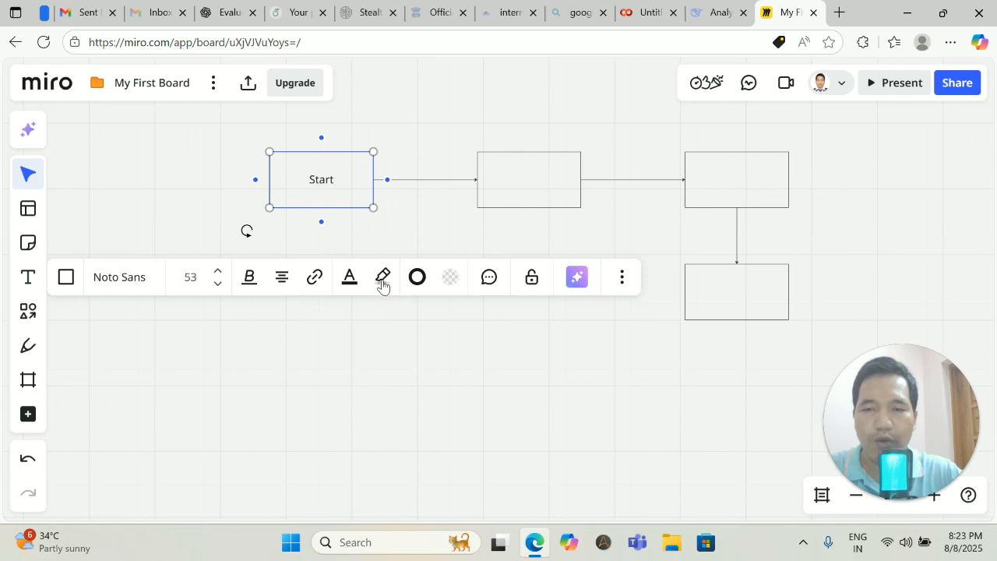
{"action": "left_click", "coordinate": [349, 277]}
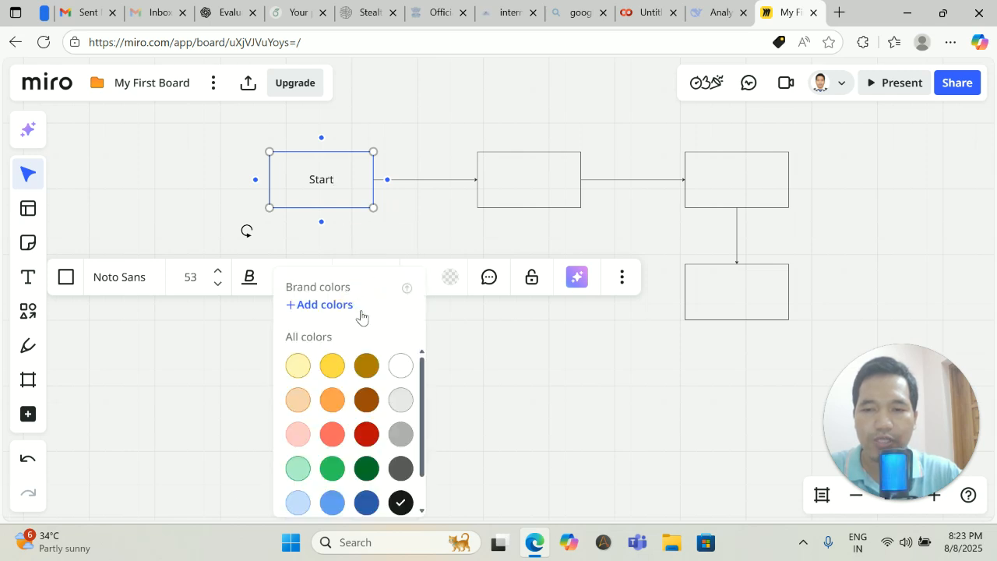
{"action": "left_click", "coordinate": [367, 363]}
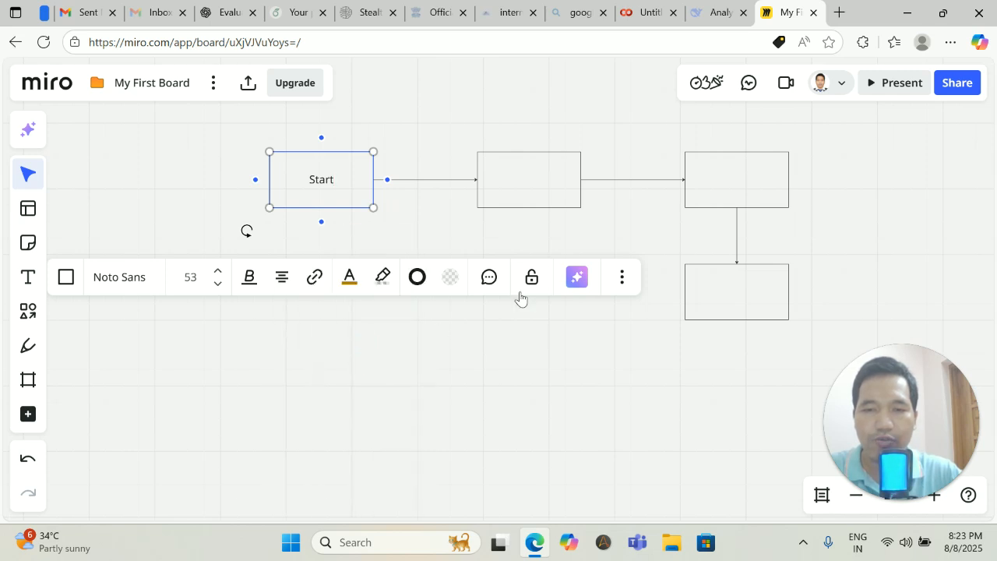
Look through the Start box's more options and Miro AI menu, then deselect it.
{"action": "left_click", "coordinate": [623, 279]}
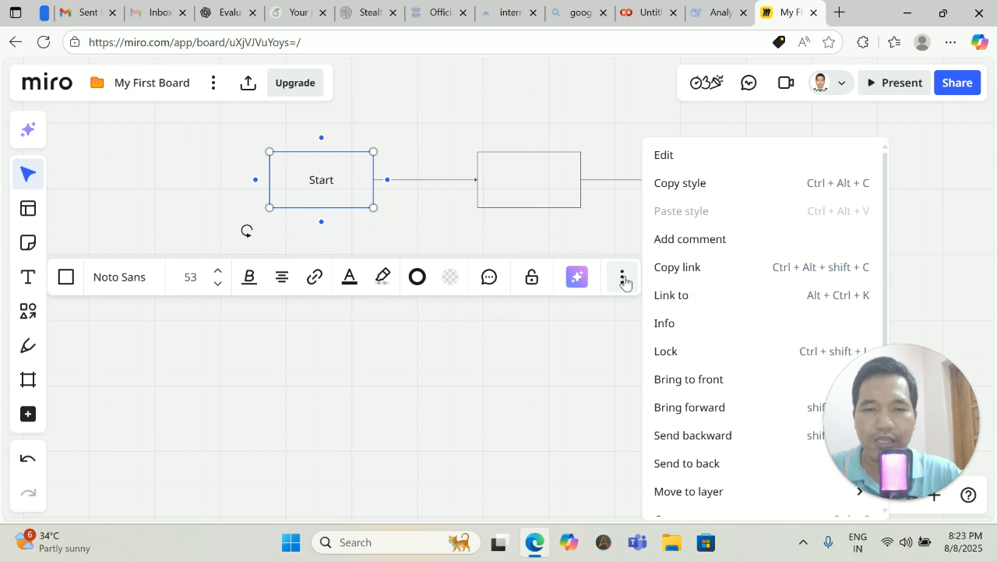
{"action": "left_click", "coordinate": [583, 308]}
{"action": "left_click", "coordinate": [354, 197]}
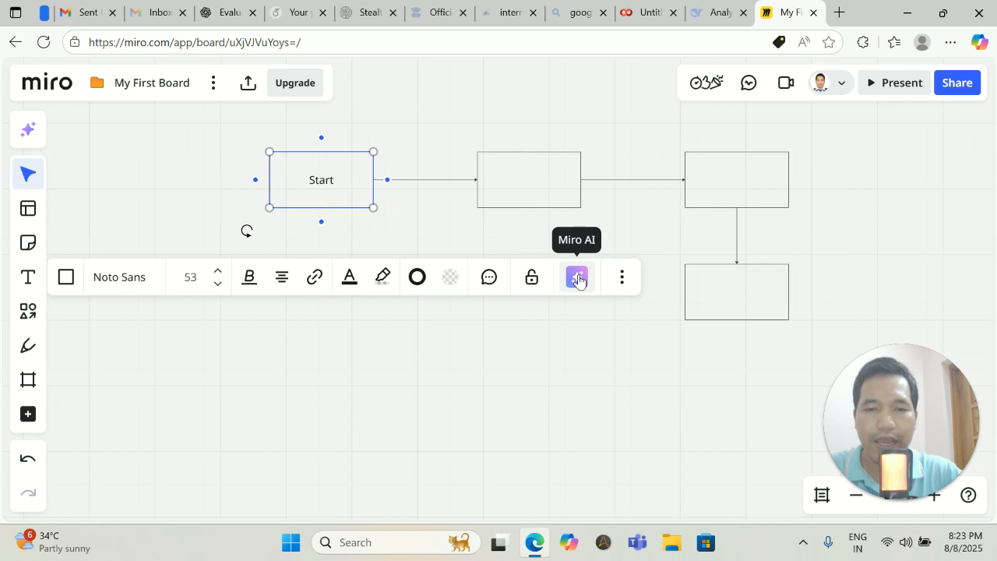
{"action": "left_click", "coordinate": [578, 281]}
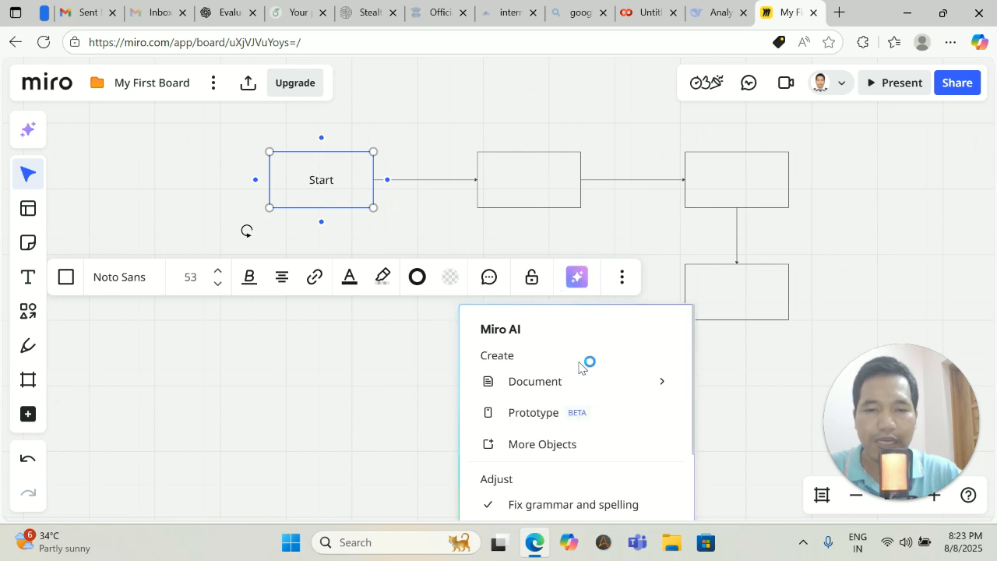
{"action": "scroll", "coordinate": [582, 362], "scroll_direction": "down", "scroll_amount": 2}
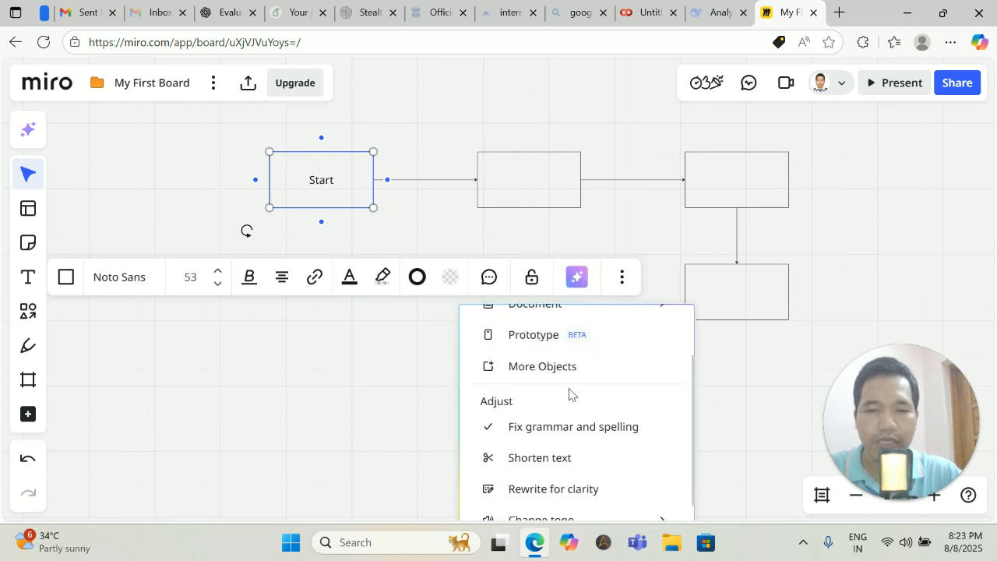
{"action": "scroll", "coordinate": [570, 394], "scroll_direction": "down", "scroll_amount": 1}
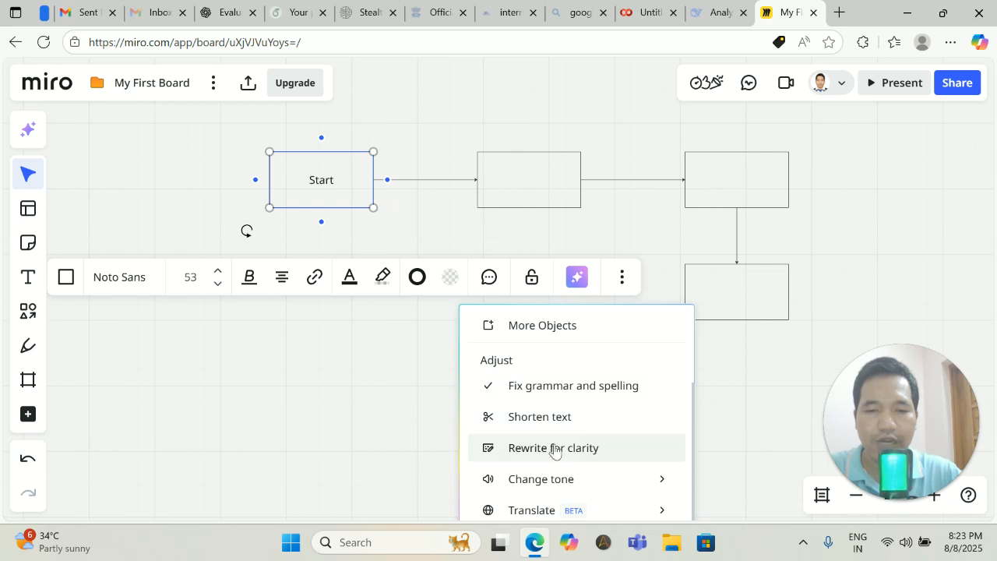
{"action": "left_click", "coordinate": [384, 367]}
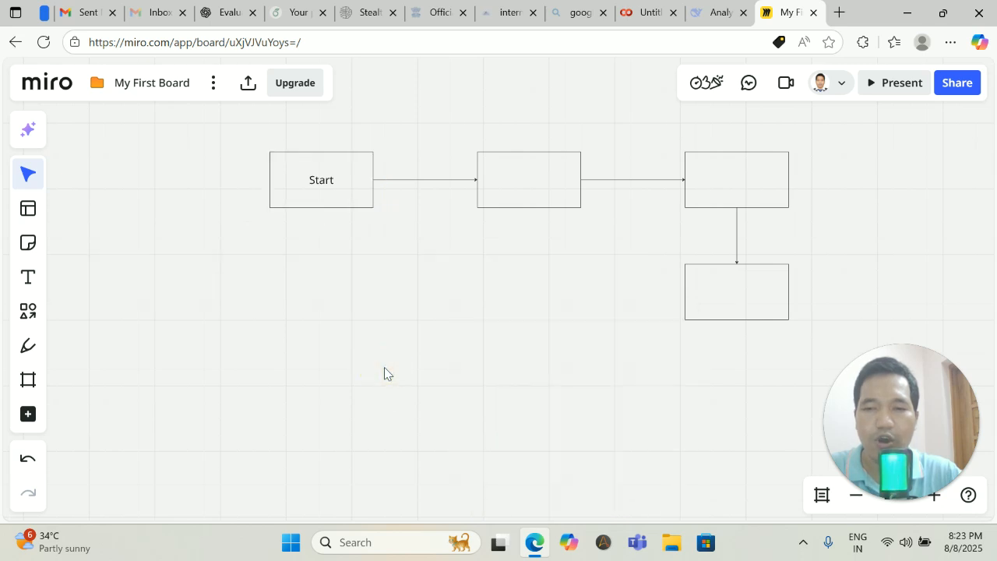
Give the middle rectangle a green border after briefly trying yellow.
{"action": "left_click", "coordinate": [335, 185]}
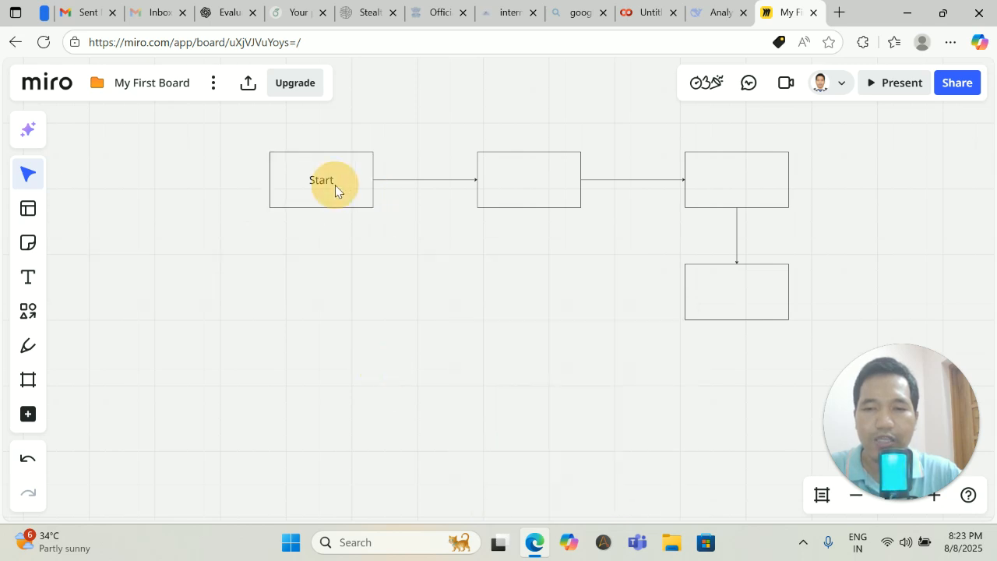
{"action": "left_click", "coordinate": [527, 190]}
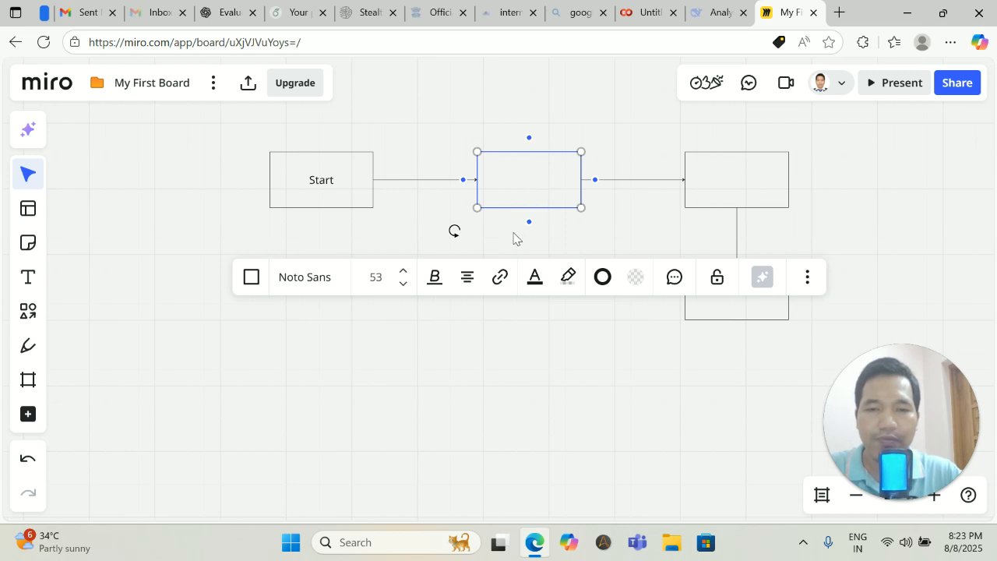
{"action": "left_click", "coordinate": [807, 278]}
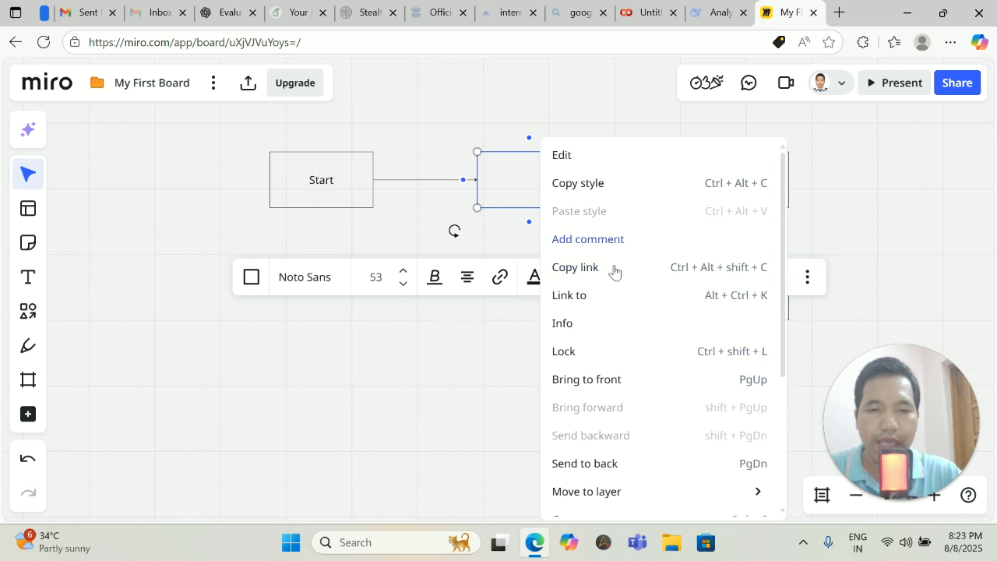
{"action": "left_click", "coordinate": [461, 349]}
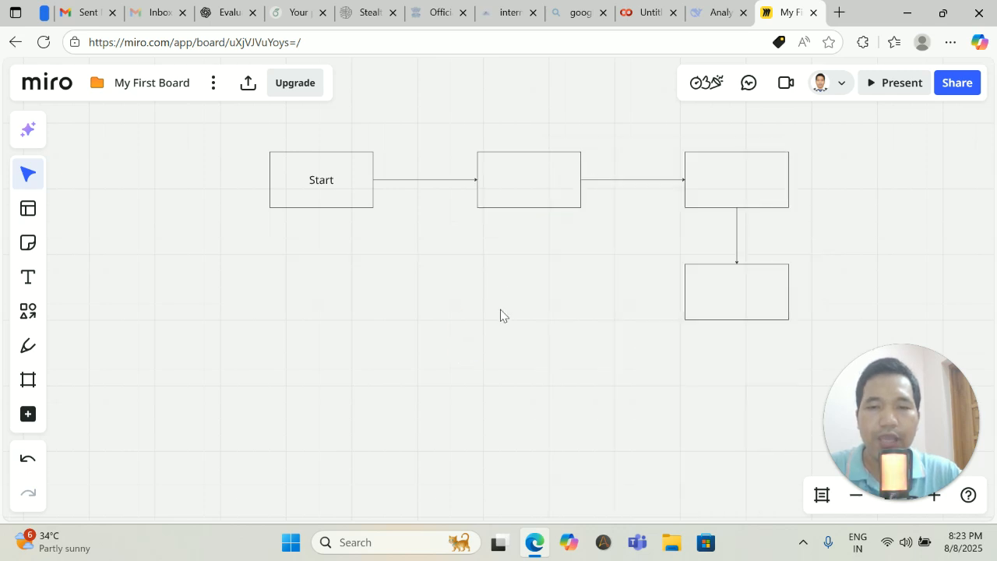
{"action": "left_click", "coordinate": [514, 194]}
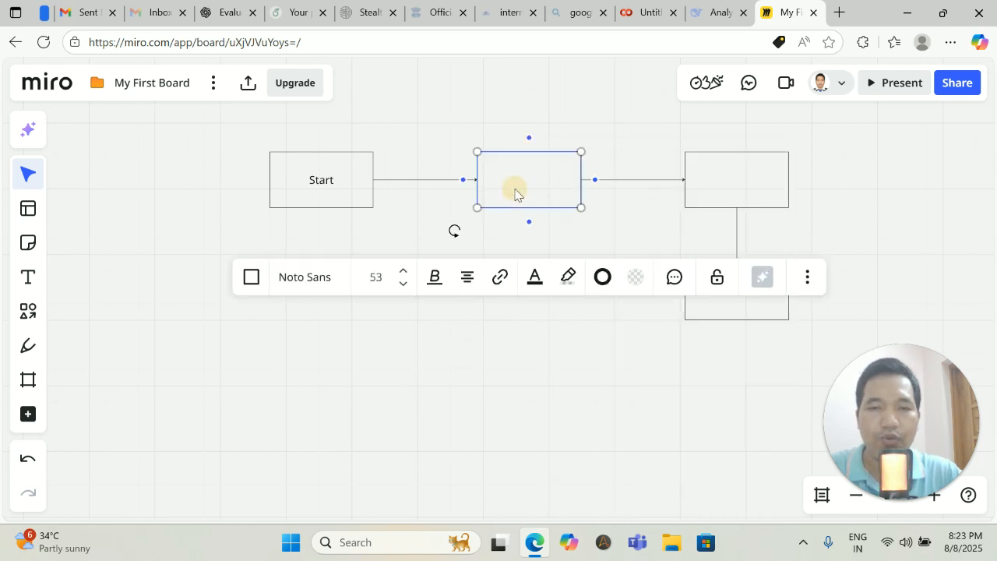
{"action": "left_click", "coordinate": [603, 285]}
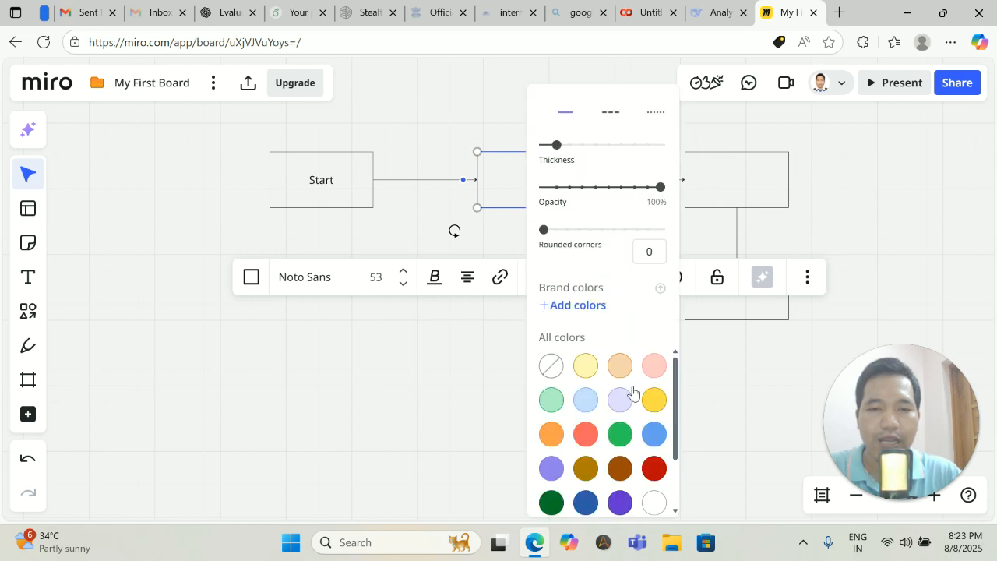
{"action": "left_click", "coordinate": [652, 401]}
{"action": "left_click", "coordinate": [453, 343]}
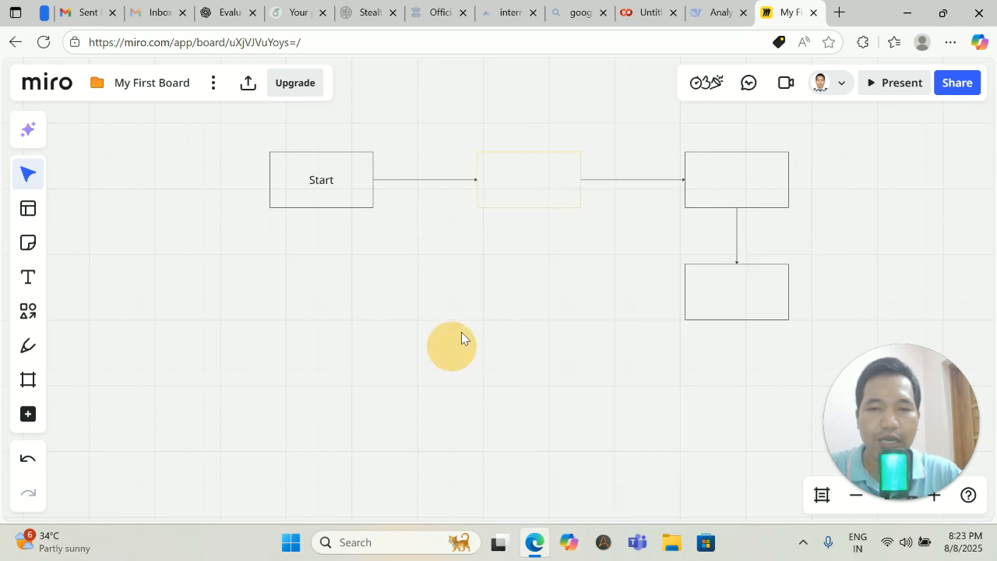
{"action": "left_click", "coordinate": [524, 196]}
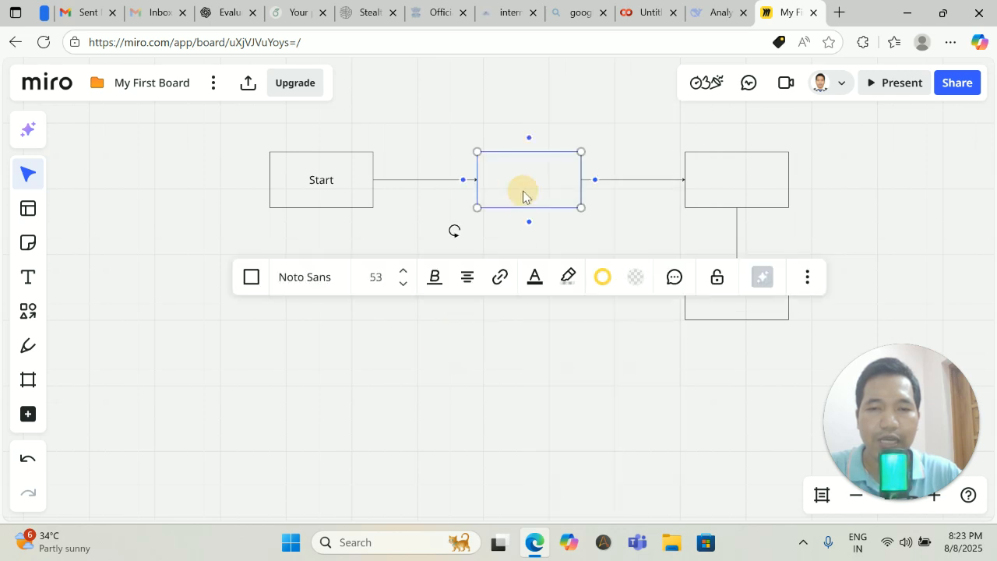
{"action": "left_click", "coordinate": [601, 278]}
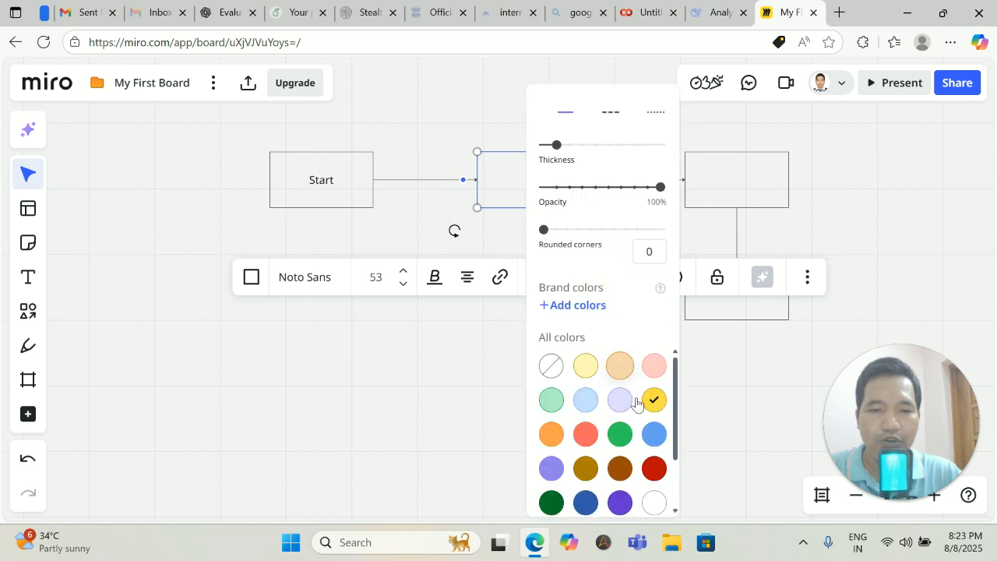
{"action": "left_click", "coordinate": [619, 436]}
{"action": "left_click", "coordinate": [479, 398]}
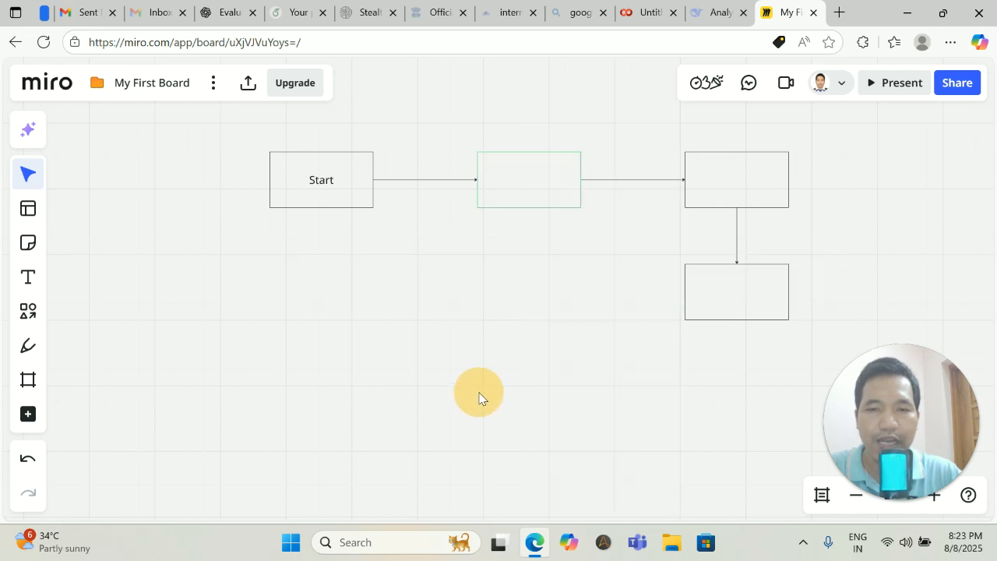
Set the middle box's text colour to dark yellow, typing and deleting 'START' so it stays blank.
{"action": "left_click", "coordinate": [545, 193]}
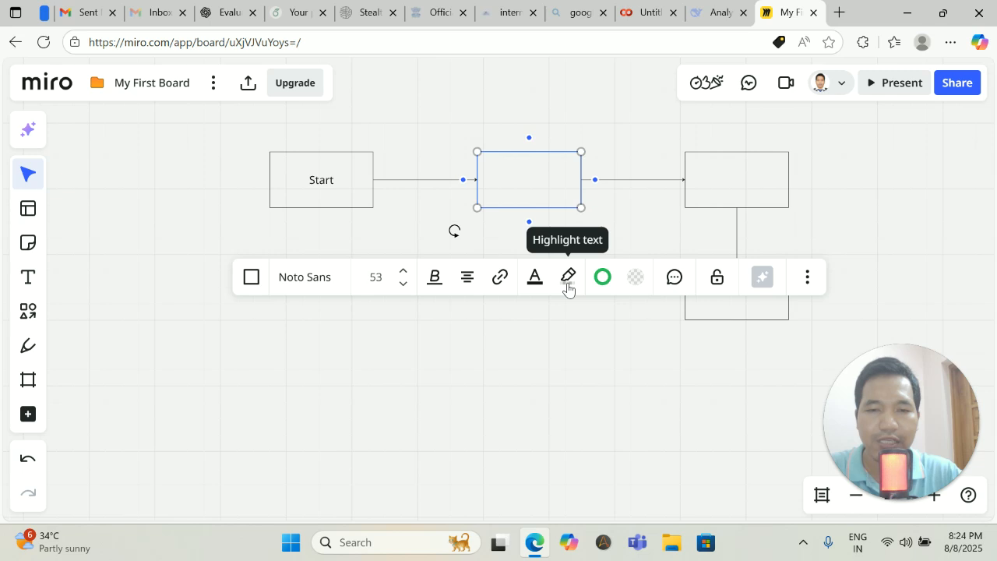
{"action": "left_click", "coordinate": [536, 280]}
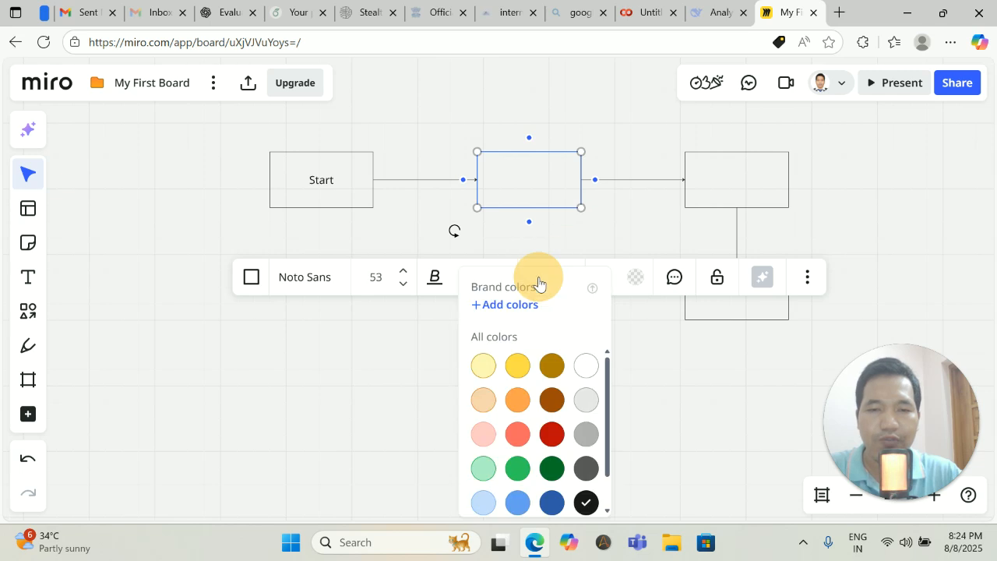
{"action": "left_click", "coordinate": [553, 366]}
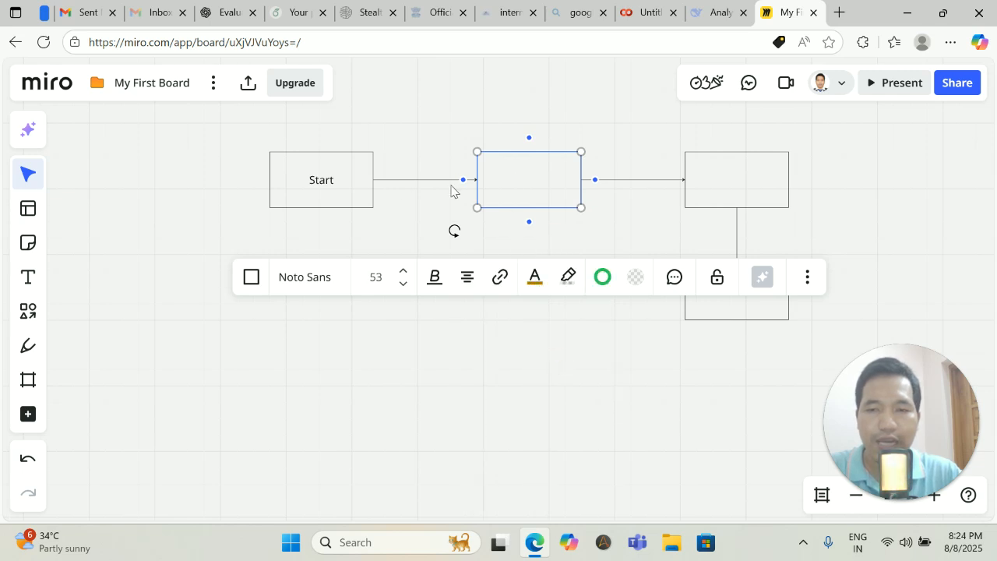
{"action": "type", "text": "START"}
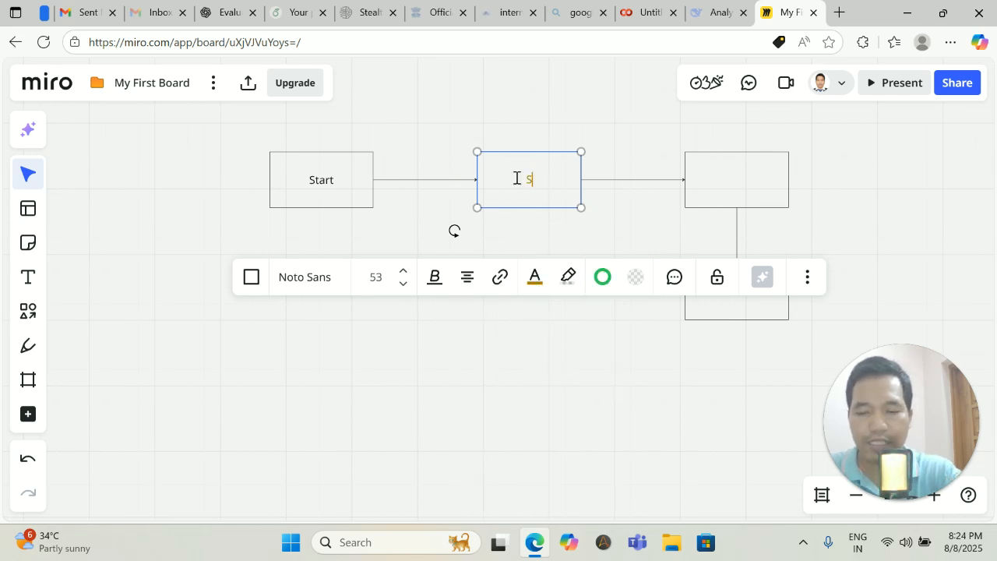
{"action": "key", "text": "BackSpace"}
{"action": "key", "text": "BackSpace"}
{"action": "key", "text": "BackSpace"}
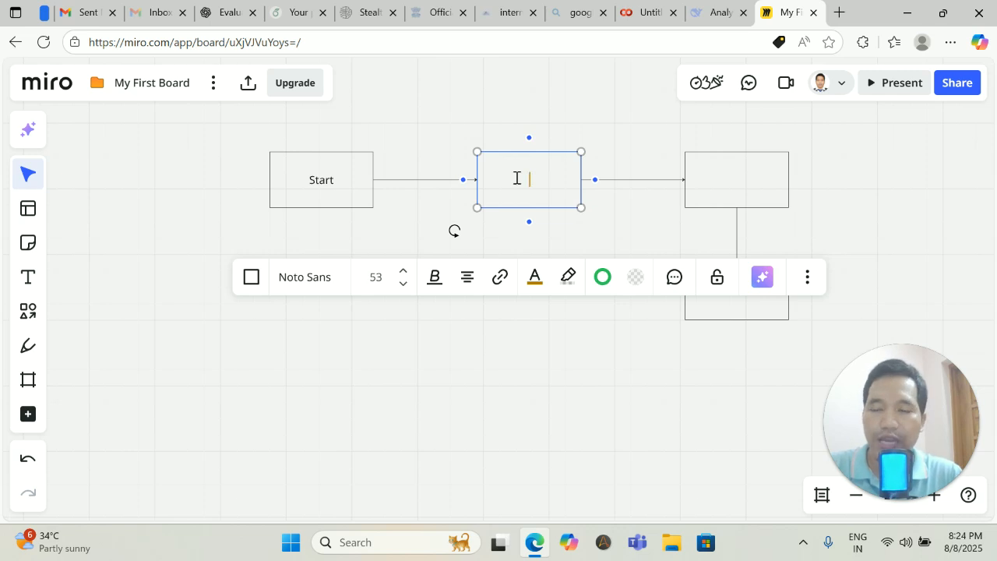
Place a text box below the Start box and enter 'Hello'.
{"action": "left_click", "coordinate": [443, 369]}
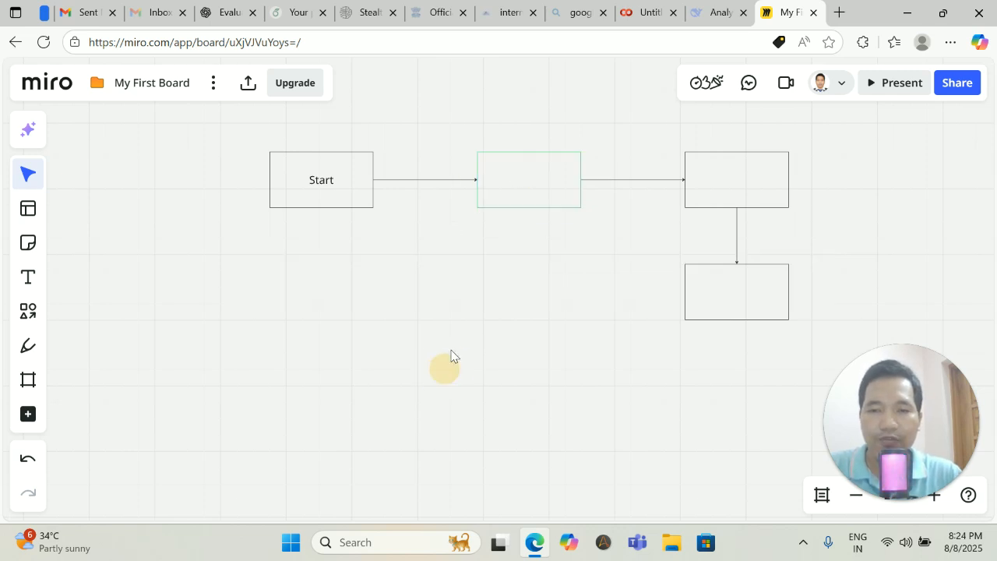
{"action": "left_click", "coordinate": [28, 278]}
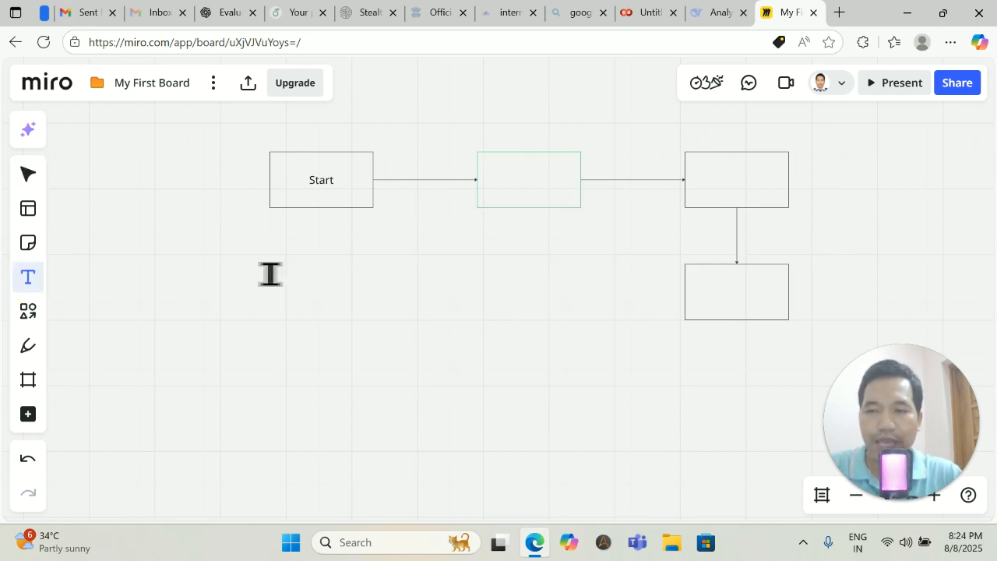
{"action": "left_click_drag", "start_coordinate": [288, 241], "coordinate": [366, 269]}
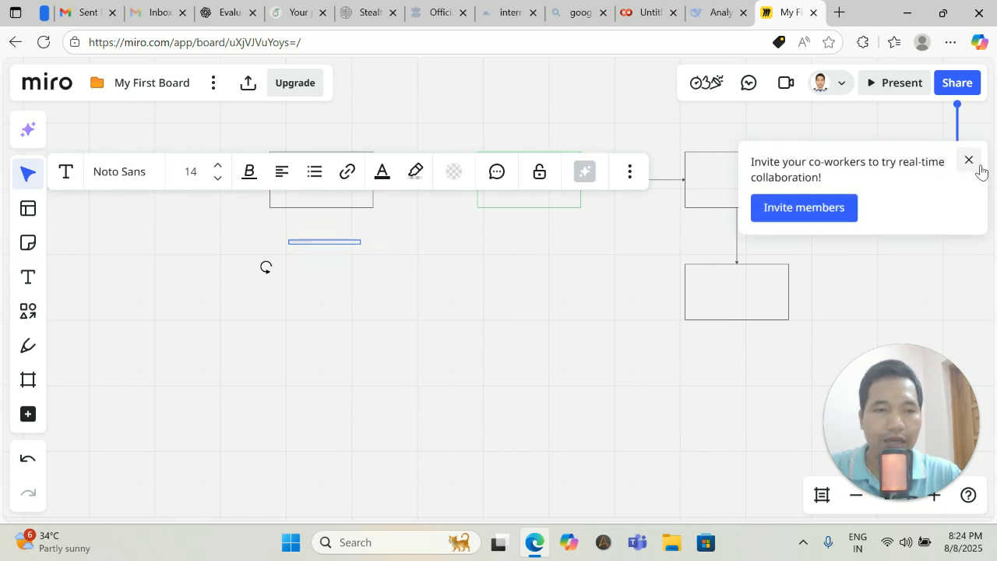
{"action": "left_click", "coordinate": [969, 161]}
{"action": "left_click", "coordinate": [340, 279]}
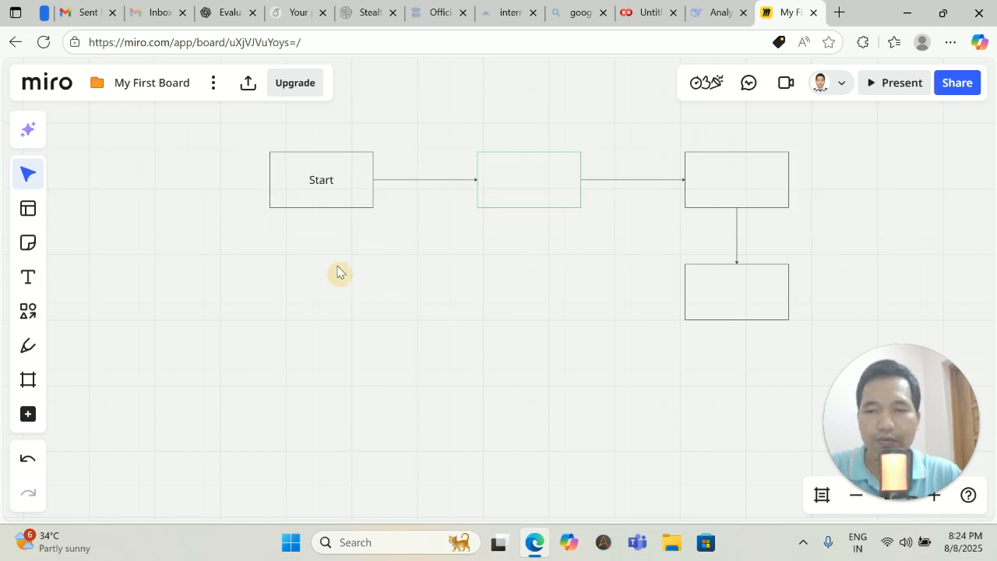
{"action": "left_click", "coordinate": [28, 277]}
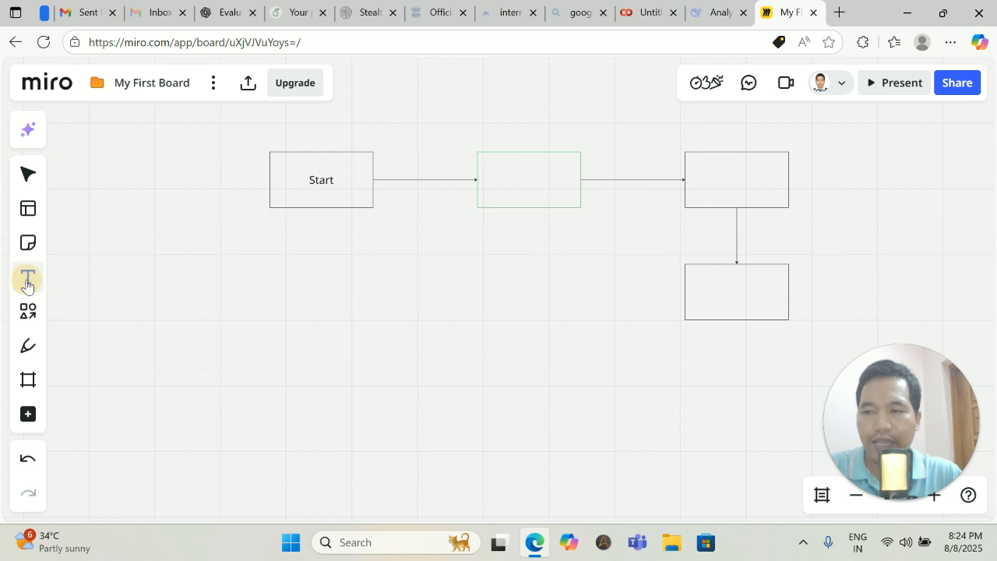
{"action": "left_click", "coordinate": [285, 255]}
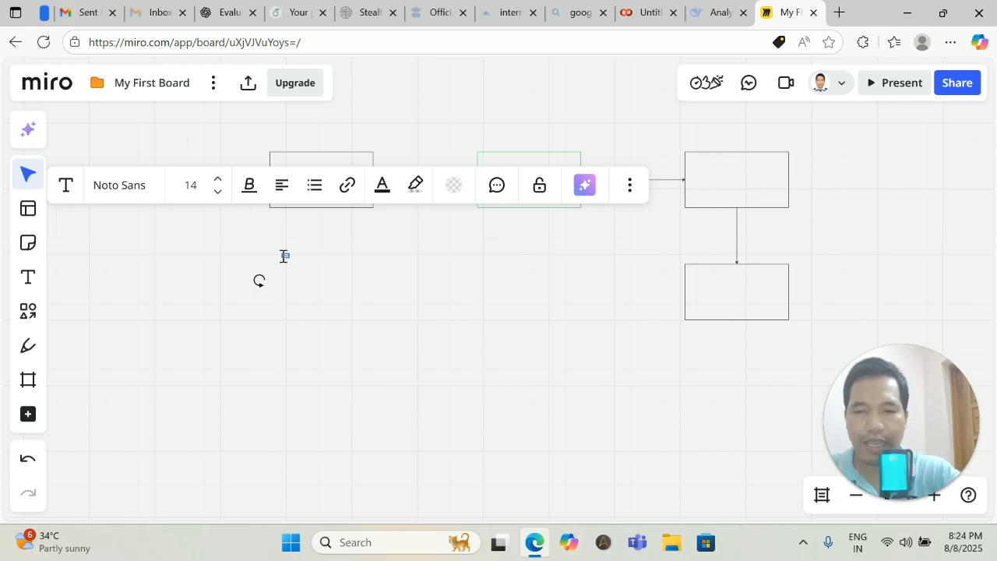
{"action": "left_click", "coordinate": [287, 257]}
{"action": "left_click_drag", "start_coordinate": [260, 280], "coordinate": [256, 303]}
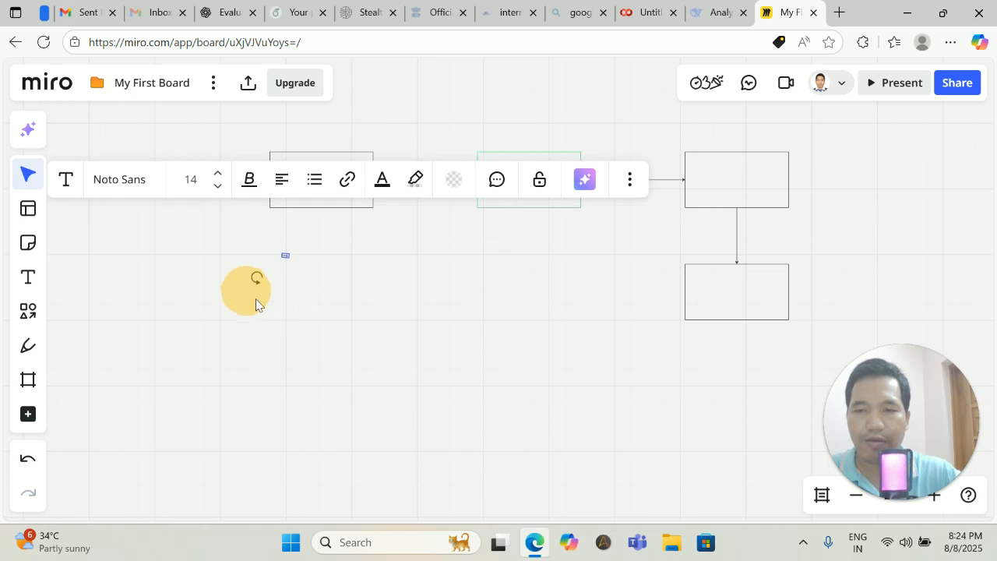
Increase the Hello text's font size to 128.
{"action": "left_click", "coordinate": [217, 185]}
{"action": "left_click", "coordinate": [217, 175]}
{"action": "left_click", "coordinate": [217, 175]}
{"action": "left_click", "coordinate": [217, 175]}
{"action": "left_click", "coordinate": [217, 175]}
{"action": "left_click", "coordinate": [217, 174]}
{"action": "left_click", "coordinate": [217, 174]}
{"action": "left_click", "coordinate": [217, 174]}
{"action": "left_click", "coordinate": [217, 174]}
Resize and straighten the Hello text, then move it up just beneath Start.
{"action": "left_click_drag", "start_coordinate": [356, 262], "coordinate": [348, 265]}
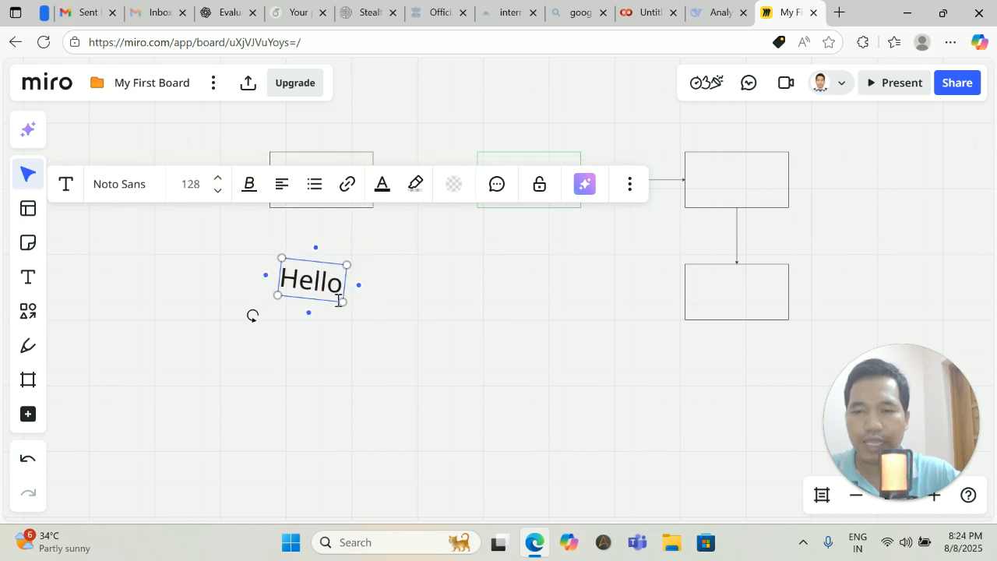
{"action": "mouse_move", "coordinate": [345, 279]}
{"action": "left_mouse_down"}
{"action": "mouse_move", "coordinate": [345, 263]}
{"action": "mouse_move", "coordinate": [338, 268]}
{"action": "mouse_move", "coordinate": [346, 261]}
{"action": "left_mouse_up"}
{"action": "left_click_drag", "start_coordinate": [259, 312], "coordinate": [257, 317]}
{"action": "left_click", "coordinate": [434, 292]}
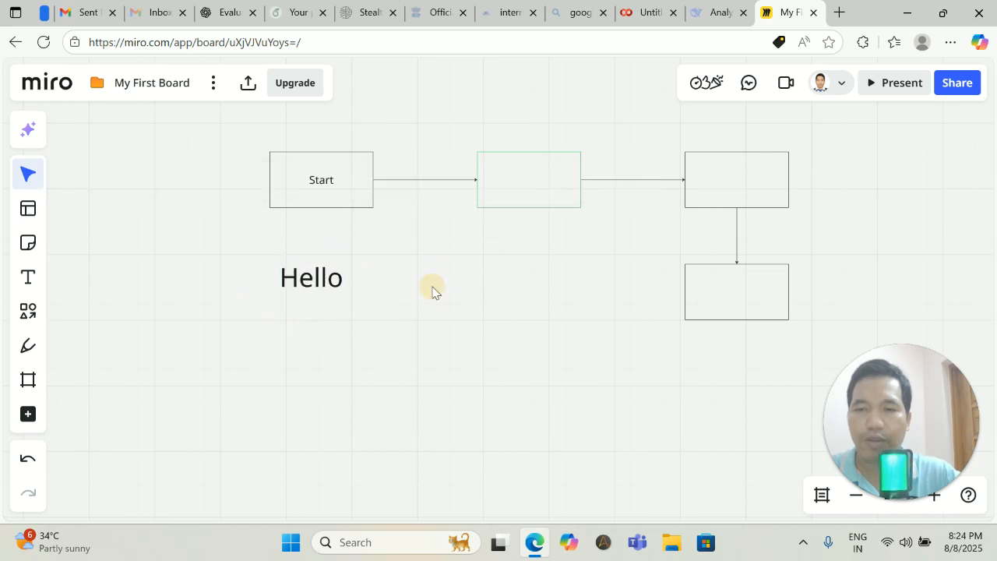
{"action": "left_click", "coordinate": [329, 276]}
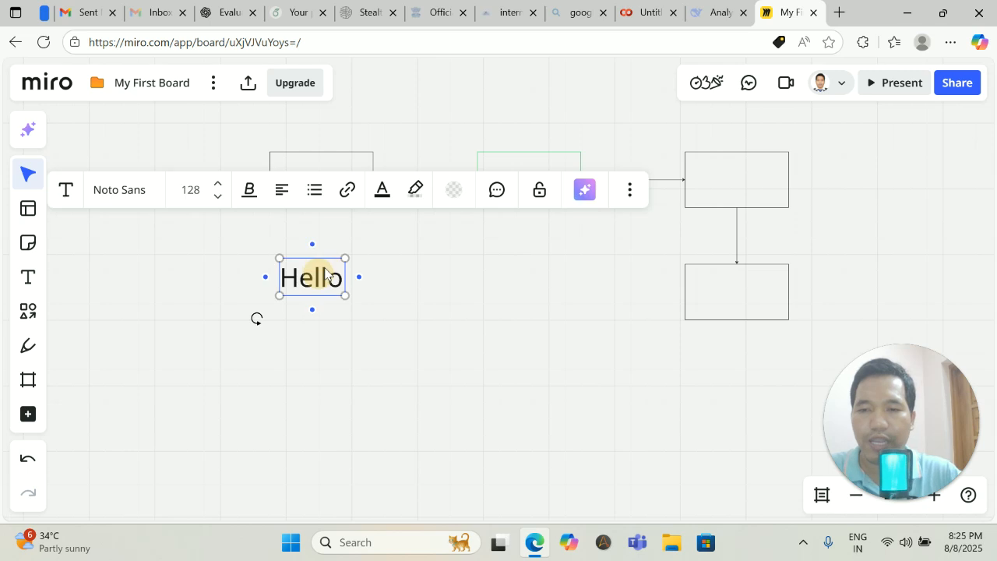
{"action": "left_click_drag", "start_coordinate": [328, 277], "coordinate": [338, 250]}
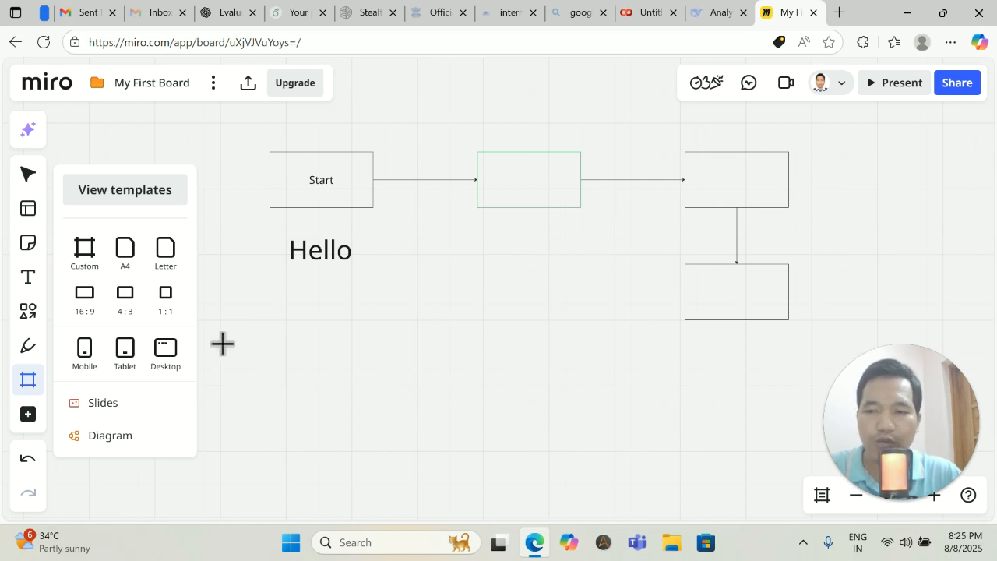
Add an empty Diagram from the Formats tools to the right of the flowchart.
{"action": "left_click", "coordinate": [28, 415]}
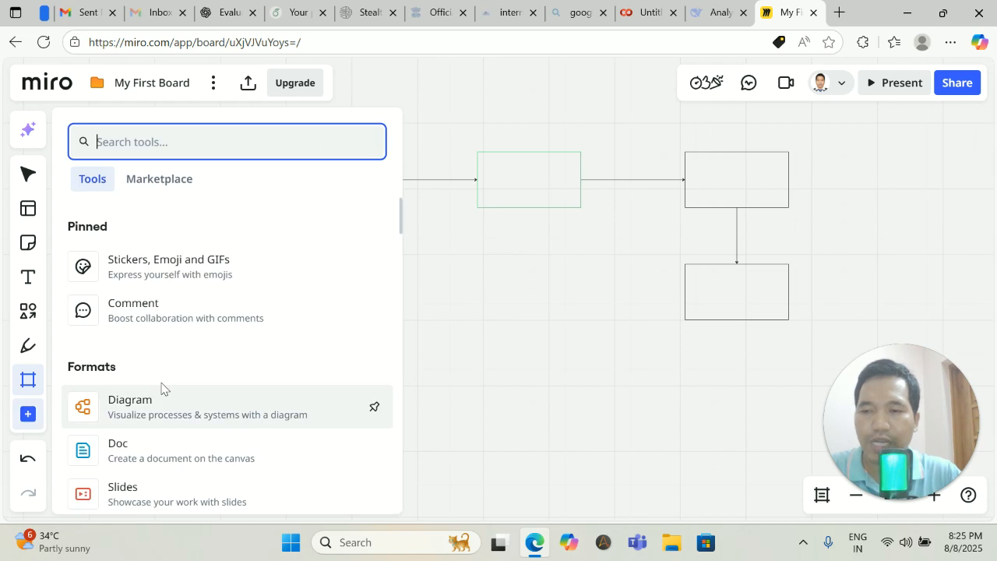
{"action": "scroll", "coordinate": [178, 337], "scroll_direction": "down", "scroll_amount": 1}
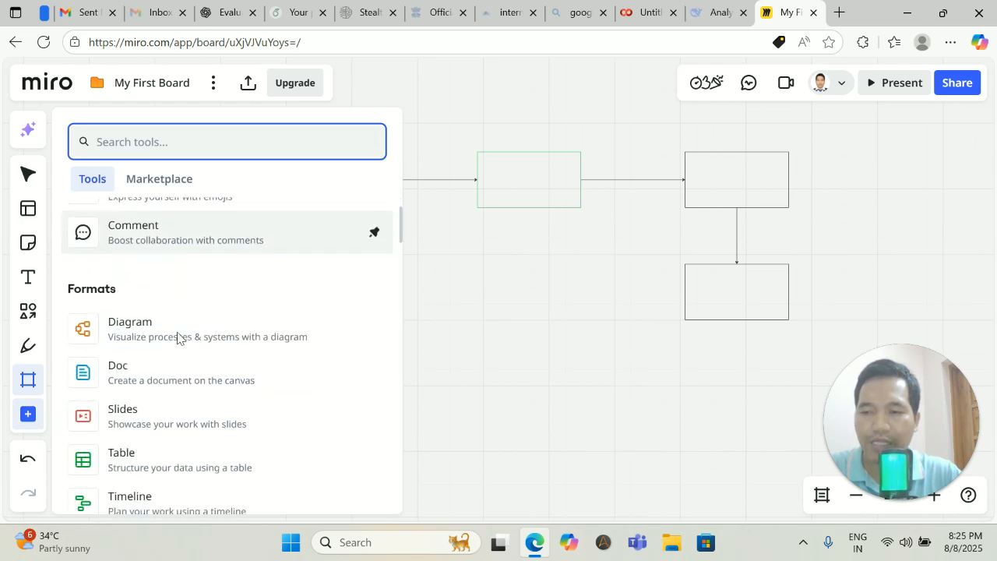
{"action": "left_click", "coordinate": [140, 334]}
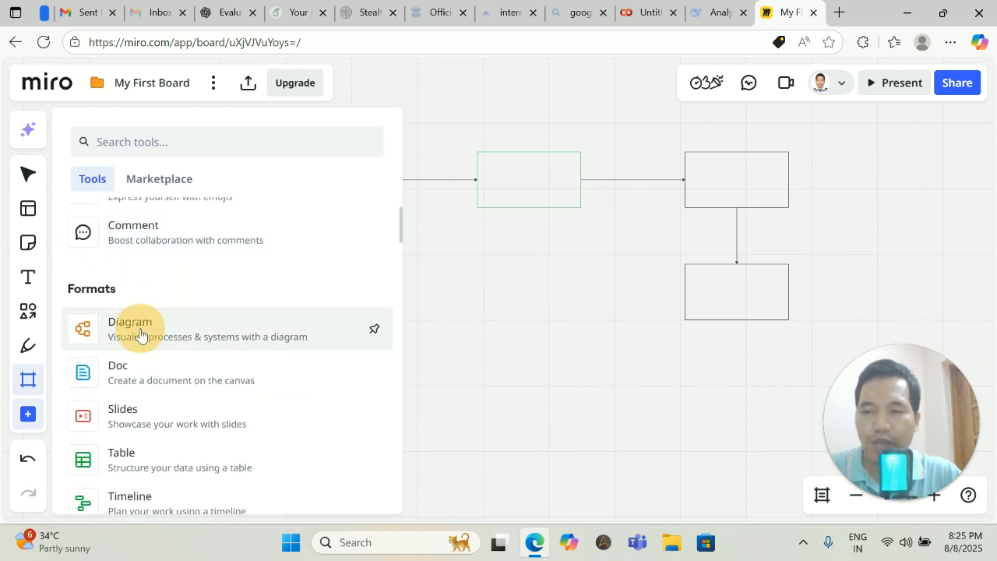
{"action": "left_click_drag", "start_coordinate": [296, 341], "coordinate": [248, 322]}
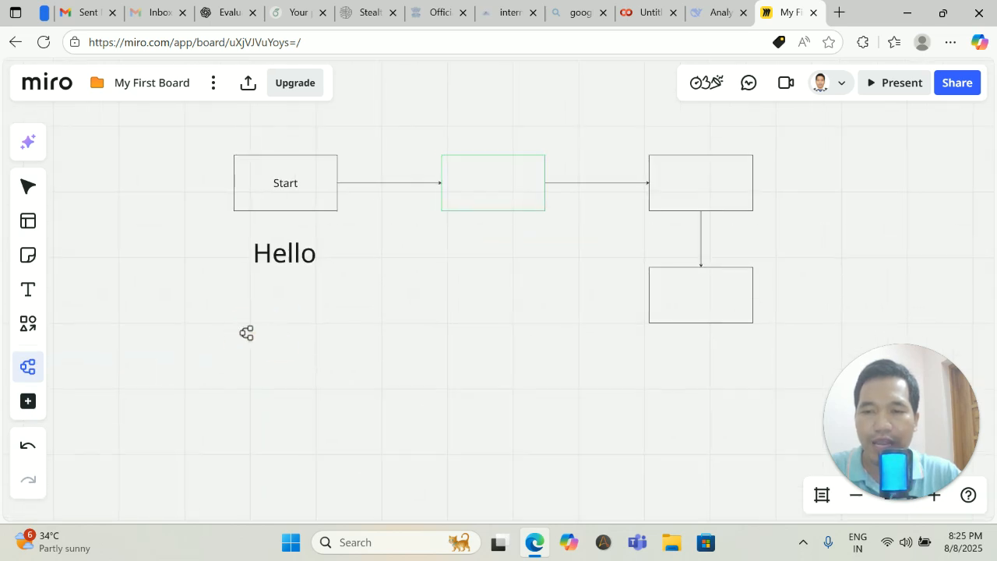
{"action": "left_click", "coordinate": [28, 401]}
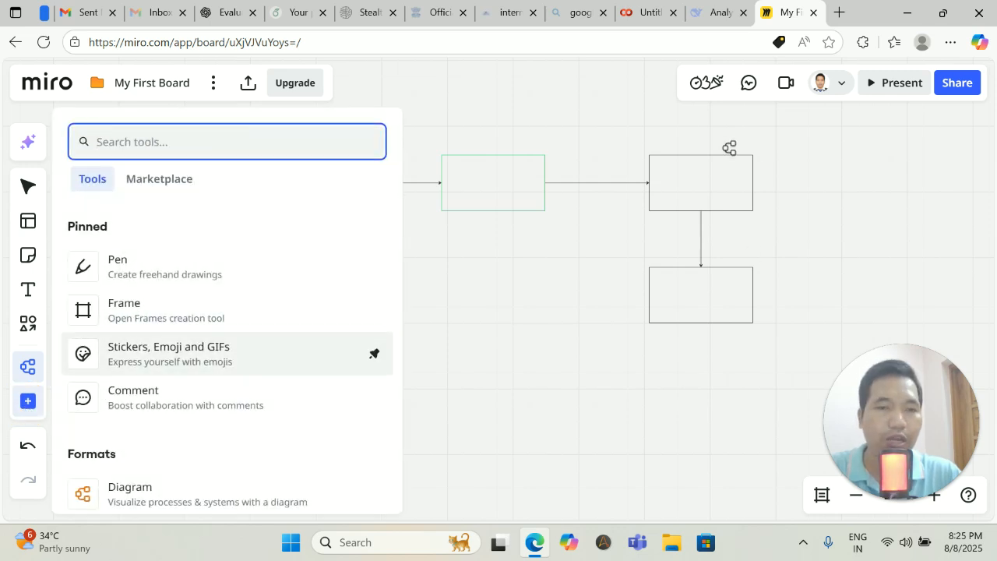
{"action": "left_click", "coordinate": [630, 138]}
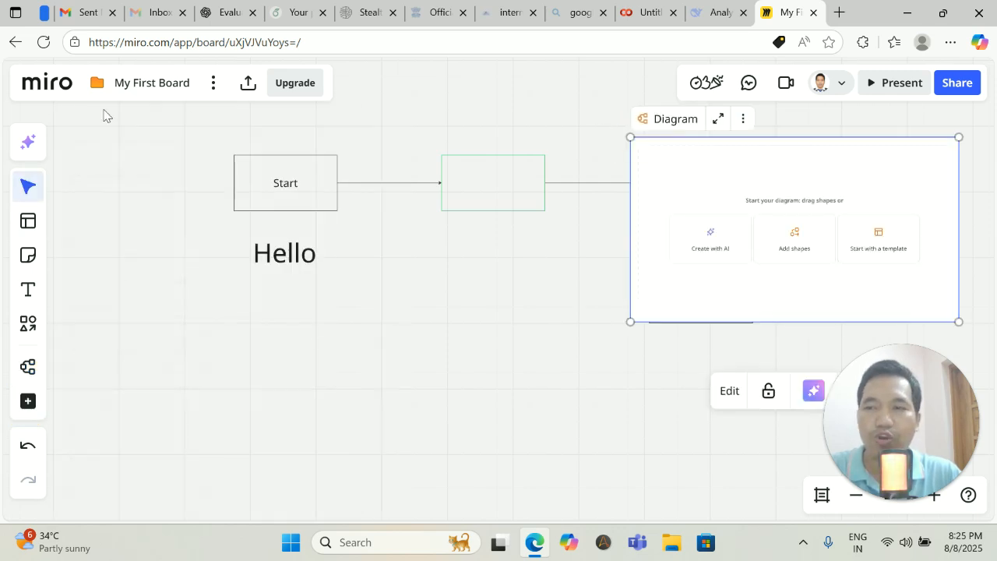
{"action": "left_click", "coordinate": [745, 118]}
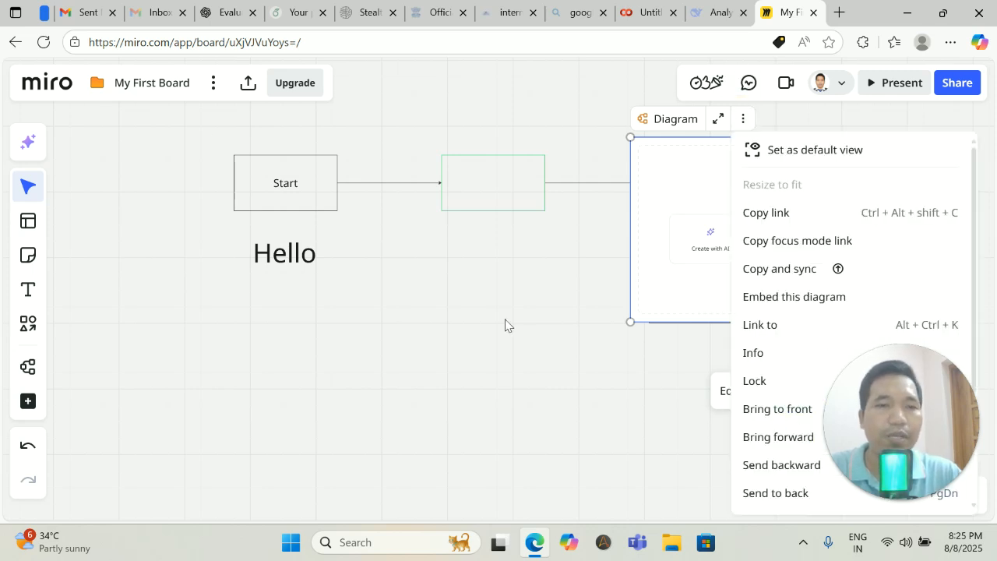
Export the board as a Small JPG and open the downloaded My First Board.jpg.
{"action": "left_click", "coordinate": [474, 241]}
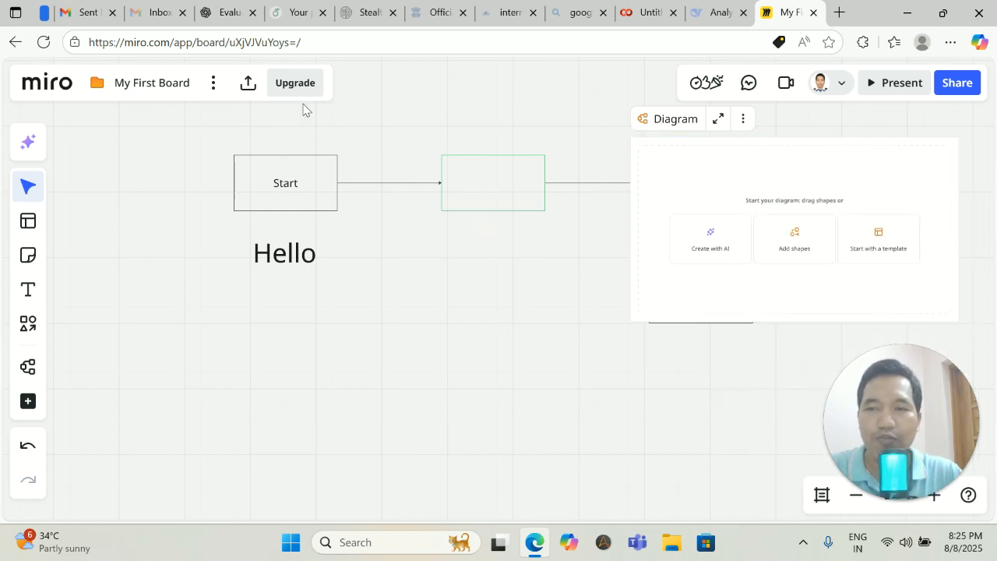
{"action": "left_click", "coordinate": [246, 84]}
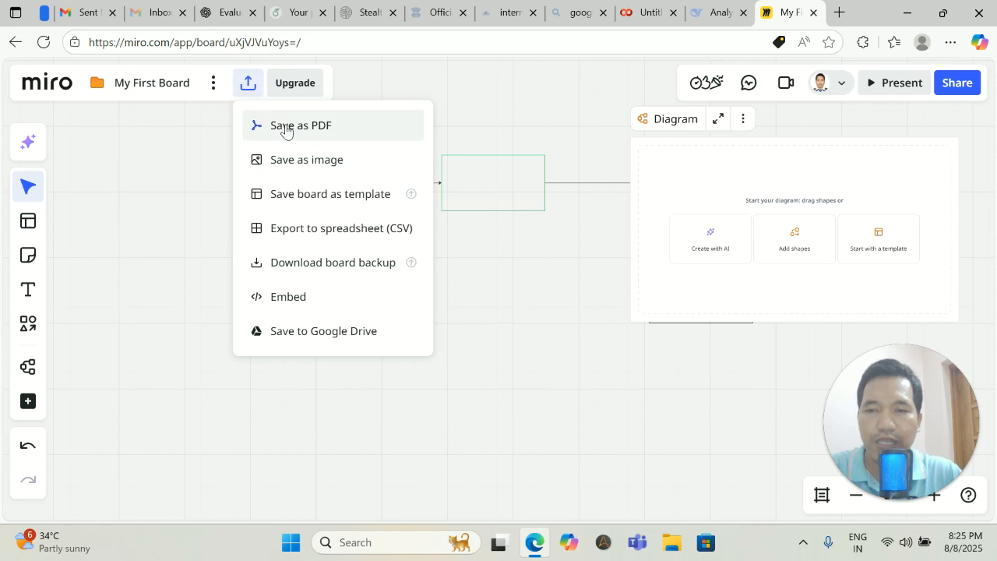
{"action": "left_click", "coordinate": [301, 162]}
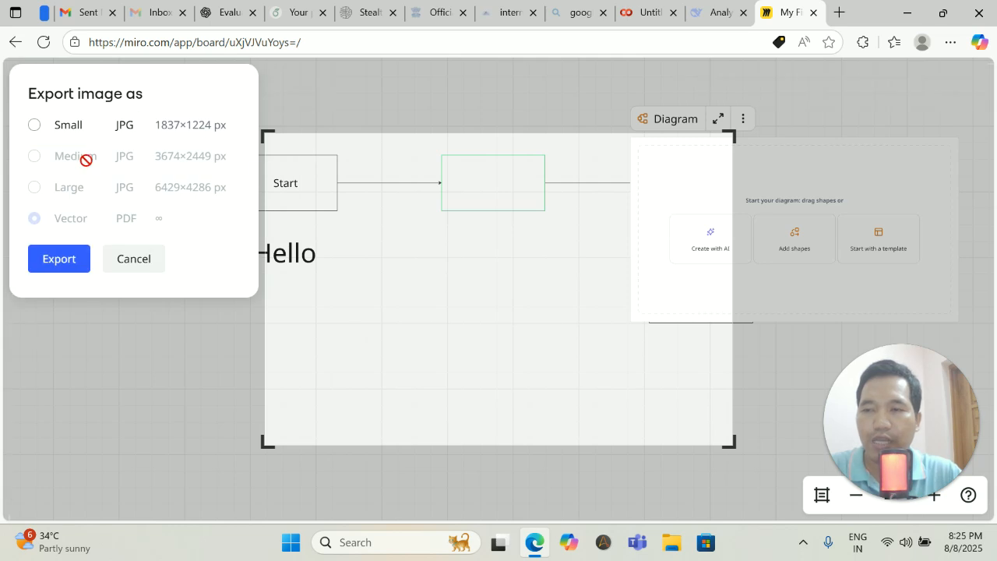
{"action": "left_click", "coordinate": [35, 126]}
{"action": "left_click", "coordinate": [32, 155]}
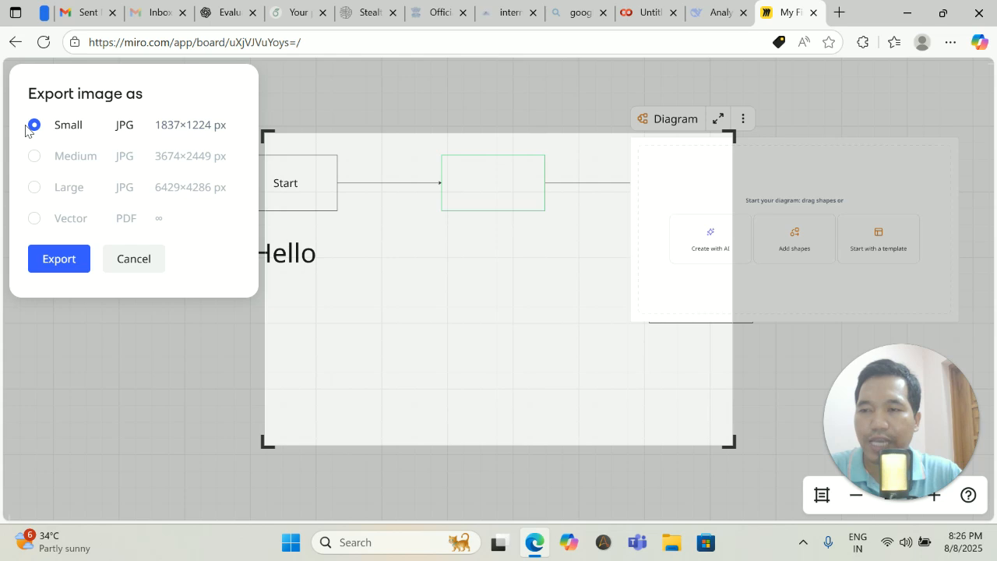
{"action": "left_click", "coordinate": [63, 258]}
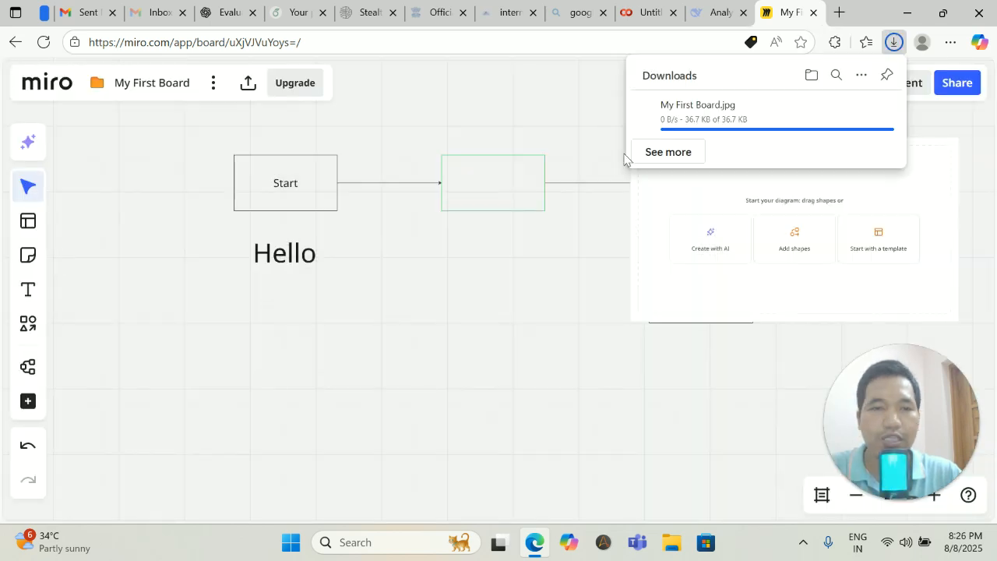
{"action": "left_click", "coordinate": [688, 121]}
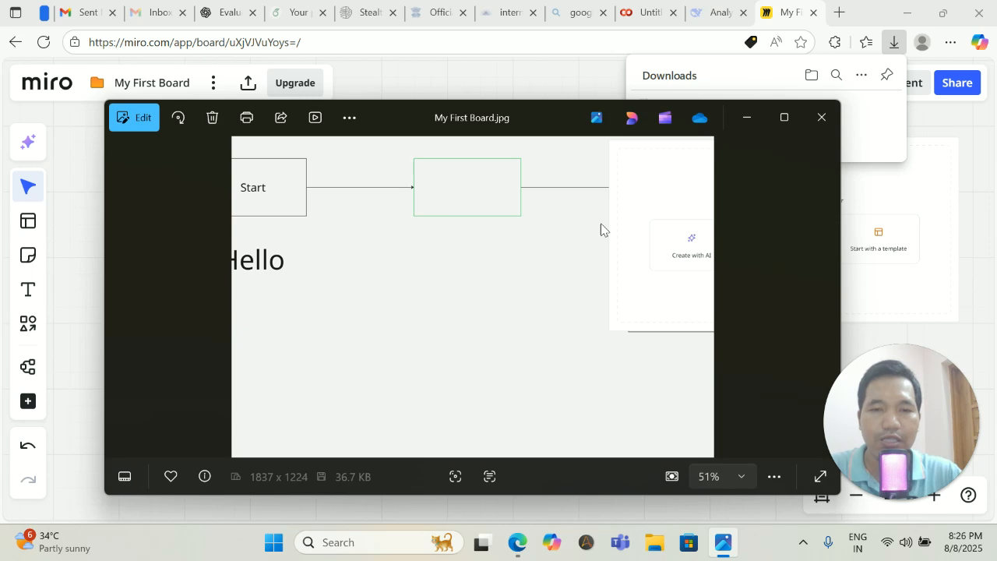
{"action": "scroll", "coordinate": [546, 306], "scroll_direction": "up", "scroll_amount": 1}
{"action": "scroll", "coordinate": [543, 305], "scroll_direction": "down", "scroll_amount": 1}
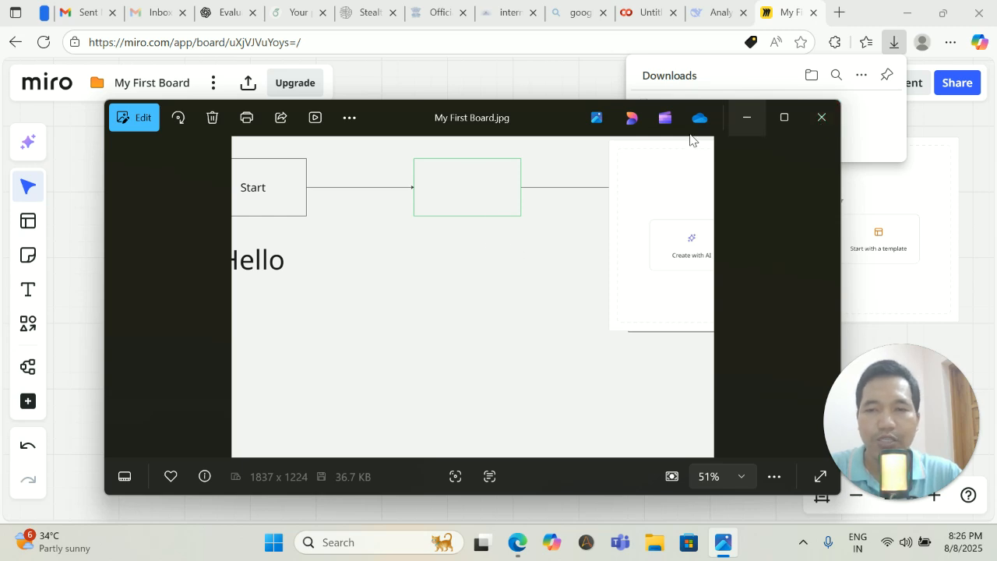
{"action": "left_click", "coordinate": [830, 131]}
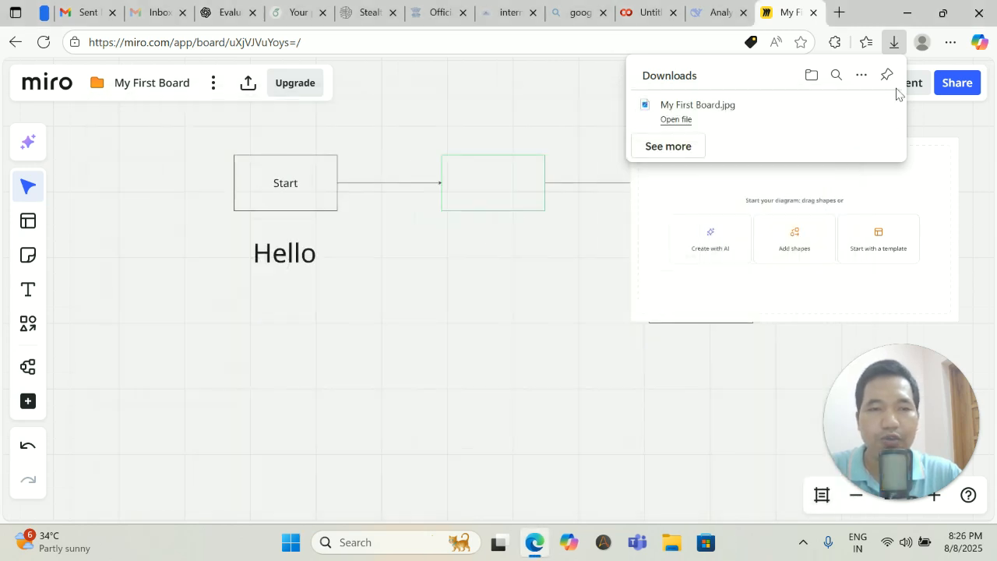
Delete the empty Diagram frame from its options menu.
{"action": "left_click", "coordinate": [476, 257]}
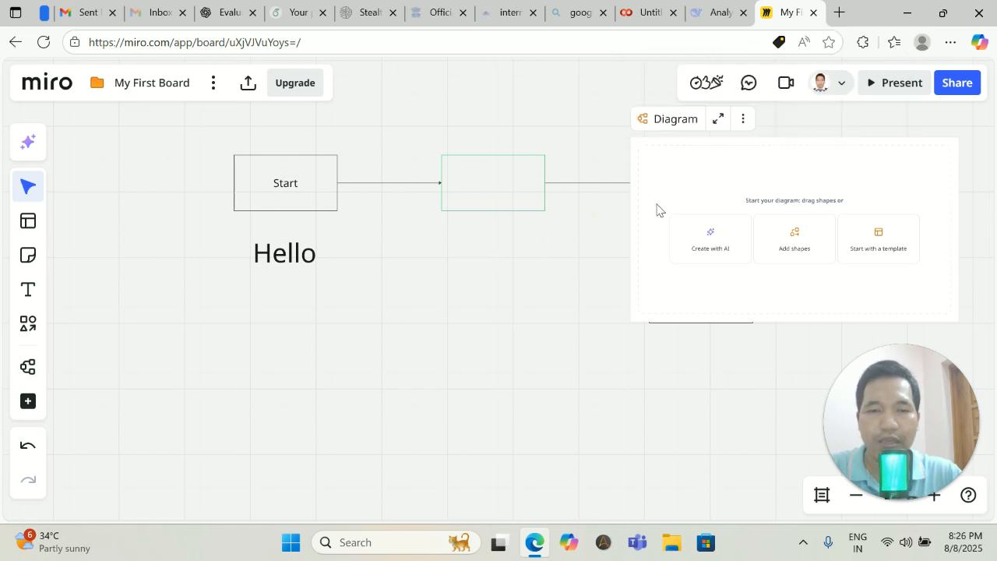
{"action": "left_click", "coordinate": [743, 118]}
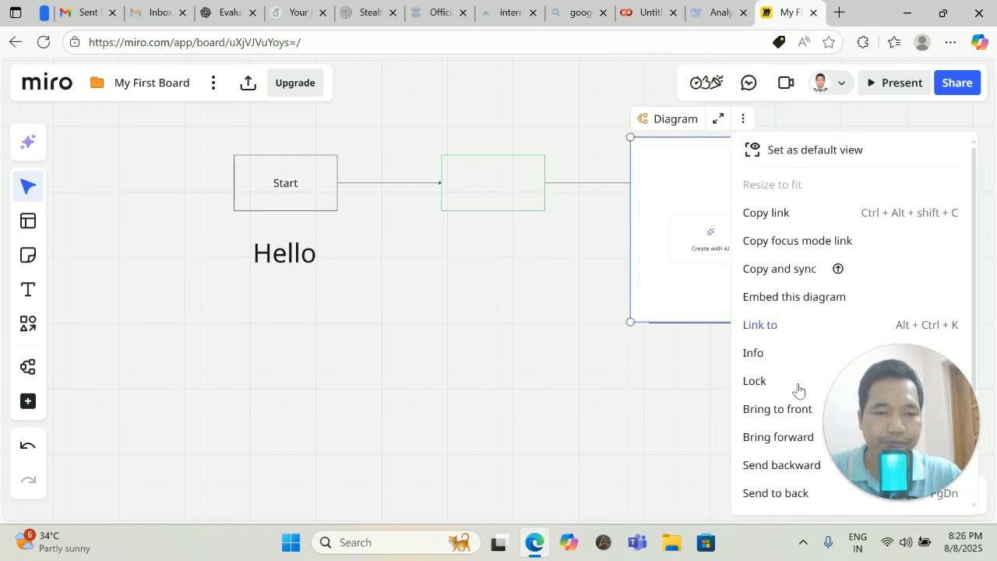
{"action": "scroll", "coordinate": [777, 314], "scroll_direction": "down", "scroll_amount": 3}
{"action": "left_click", "coordinate": [758, 498]}
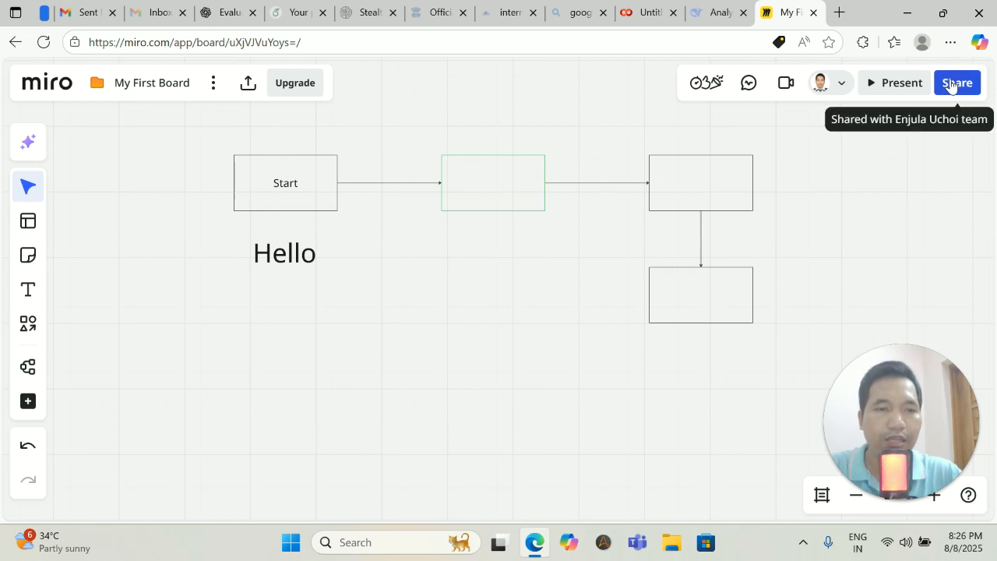
Check the board owner's profile and the middle rectangle's more options, then deselect.
{"action": "left_click", "coordinate": [834, 85]}
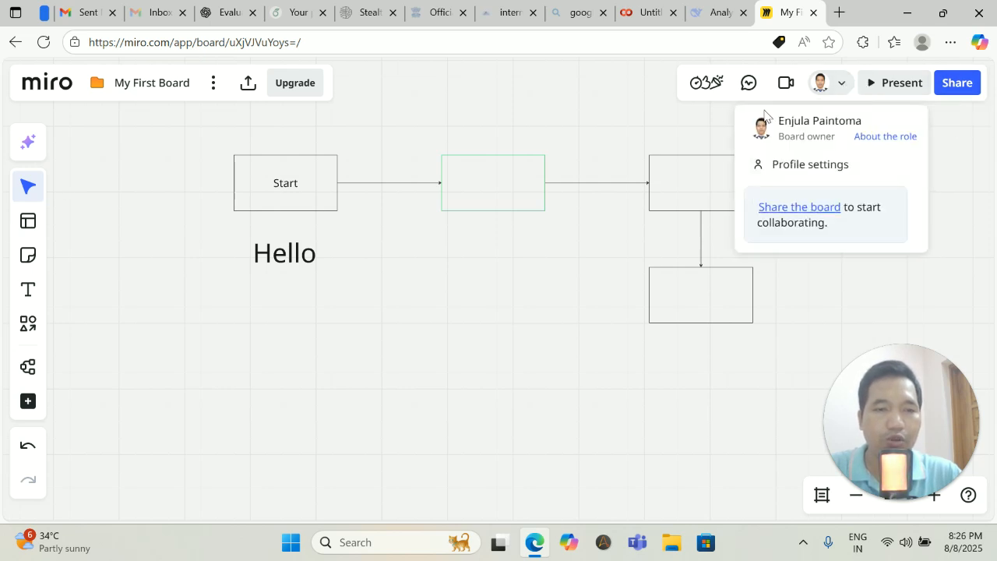
{"action": "left_click", "coordinate": [677, 125]}
{"action": "left_click", "coordinate": [475, 192]}
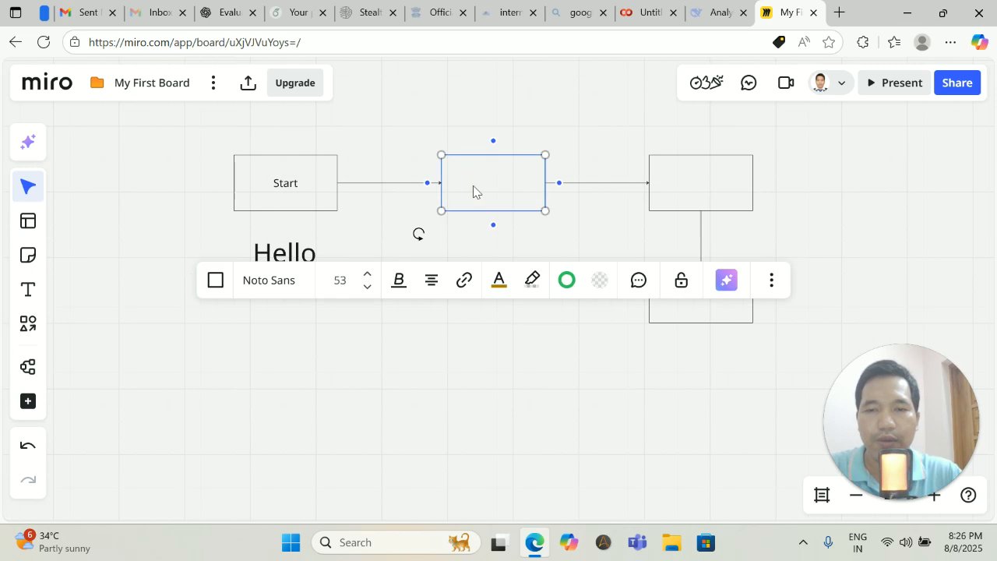
{"action": "left_click", "coordinate": [772, 282]}
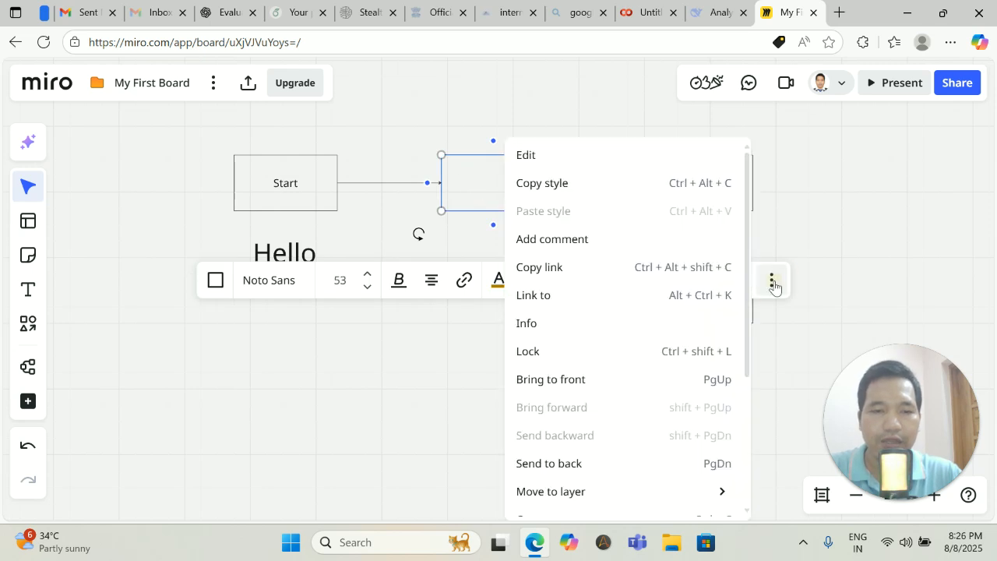
{"action": "left_click", "coordinate": [371, 335]}
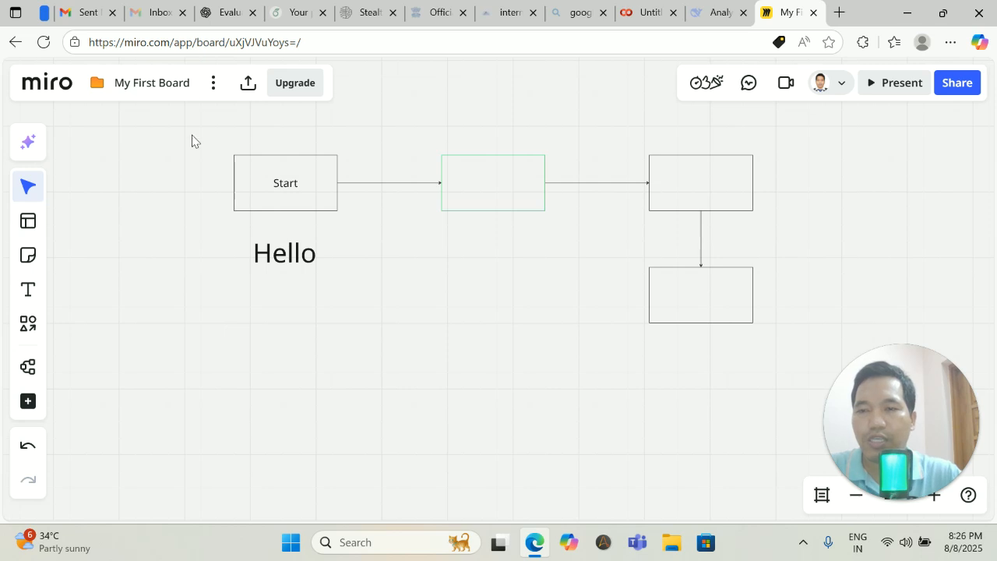
{"action": "left_click", "coordinate": [212, 83]}
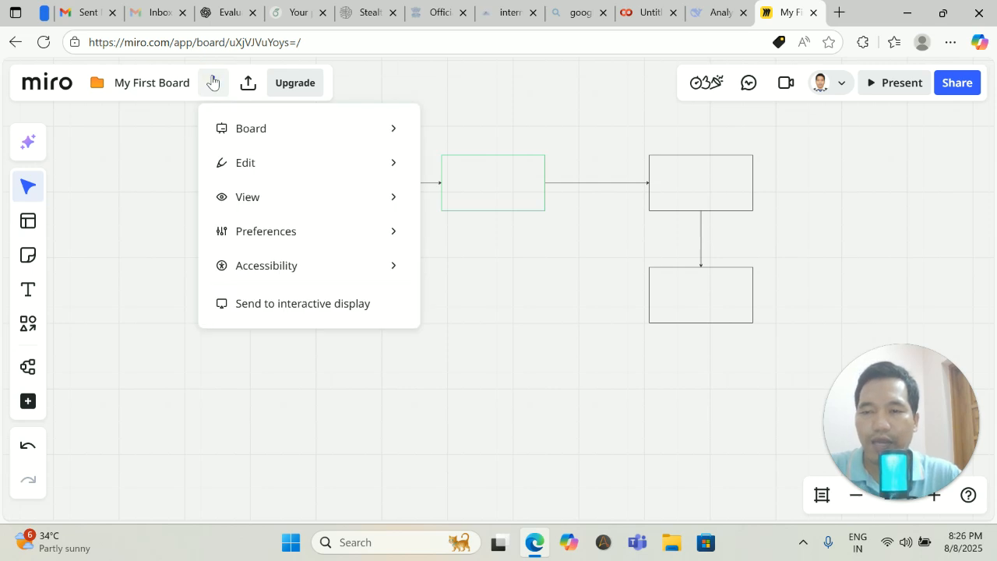
{"action": "left_click", "coordinate": [483, 331]}
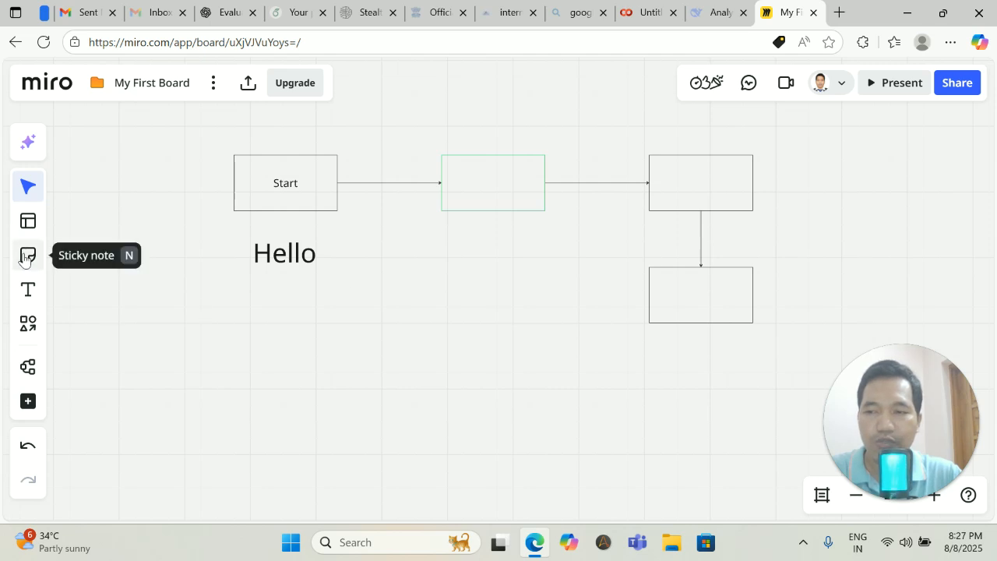
Open the Diagramming library via More shapes and scroll through its shape sets, such as Kubernetes.
{"action": "left_click", "coordinate": [28, 325]}
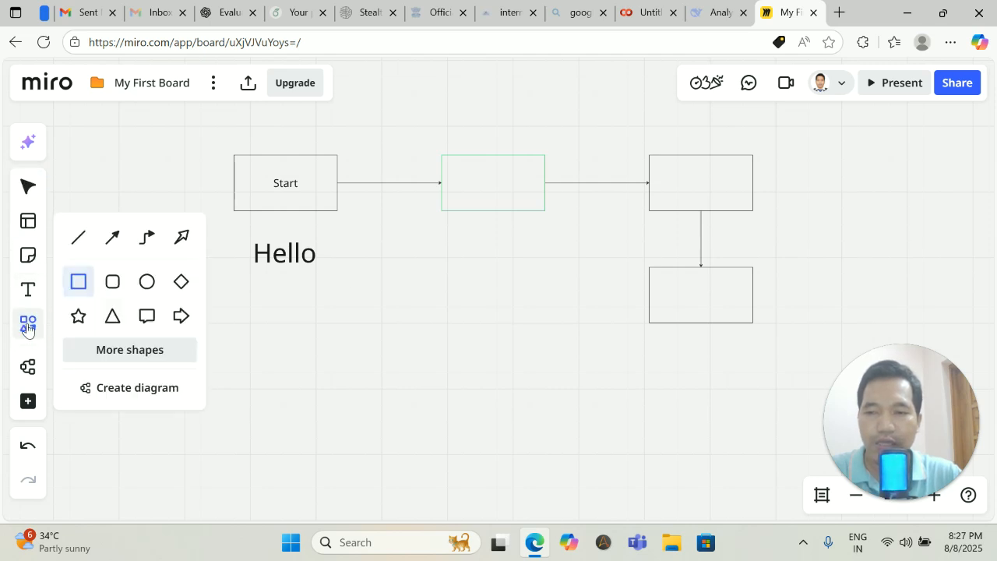
{"action": "left_click", "coordinate": [134, 349]}
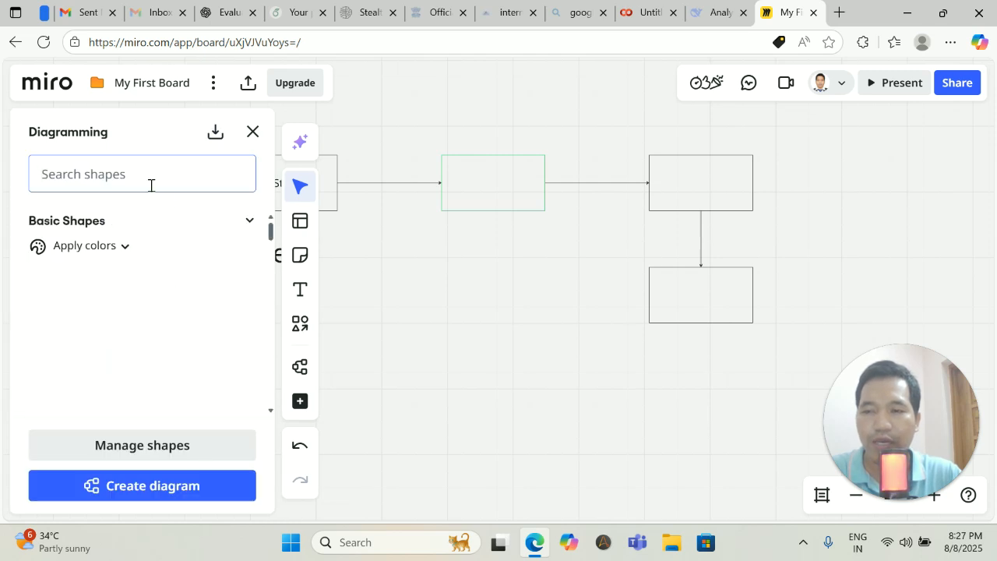
{"action": "scroll", "coordinate": [143, 292], "scroll_direction": "down", "scroll_amount": 3}
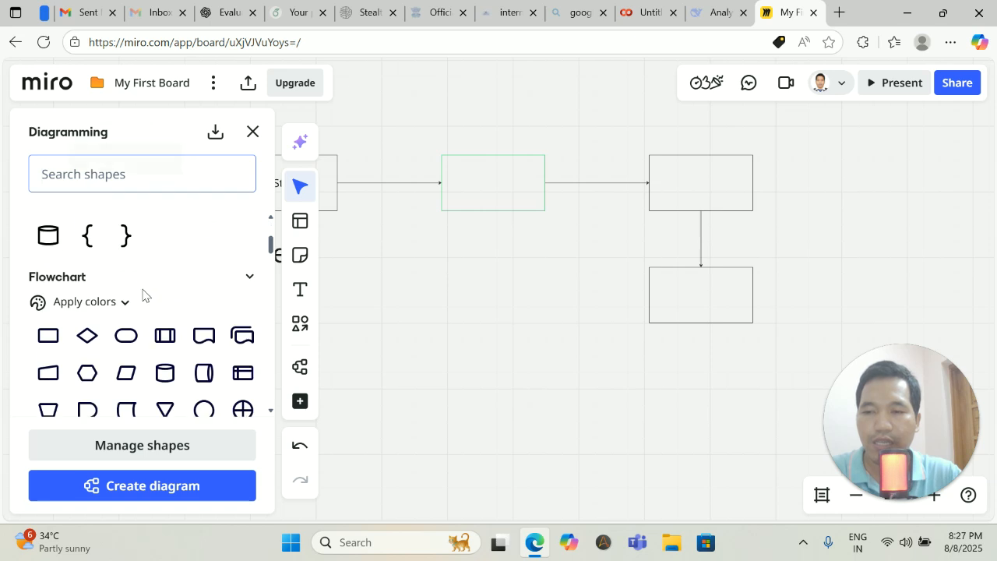
{"action": "scroll", "coordinate": [140, 292], "scroll_direction": "down", "scroll_amount": 5}
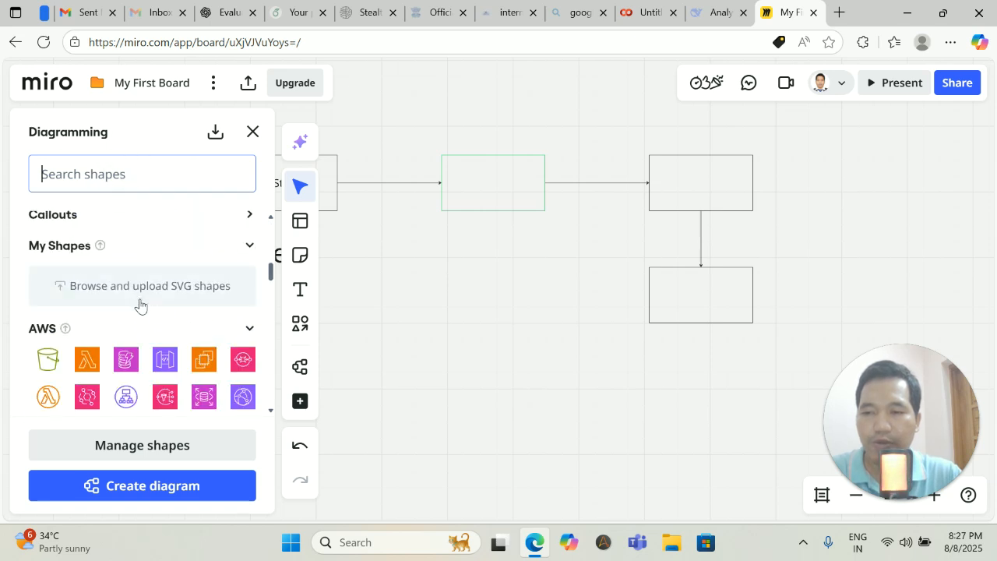
{"action": "scroll", "coordinate": [141, 303], "scroll_direction": "down", "scroll_amount": 1}
{"action": "scroll", "coordinate": [136, 312], "scroll_direction": "down", "scroll_amount": 2}
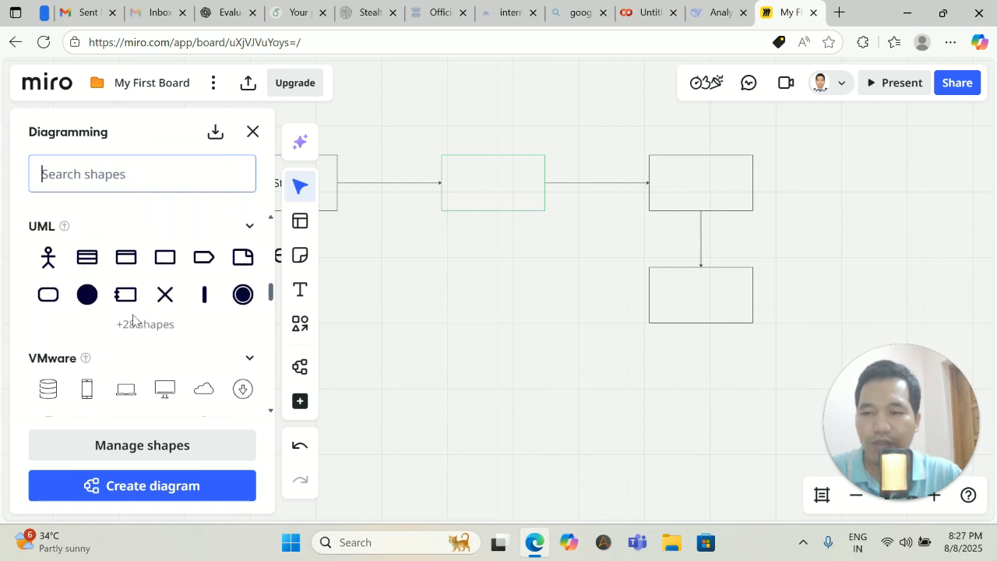
{"action": "scroll", "coordinate": [132, 319], "scroll_direction": "down", "scroll_amount": 5}
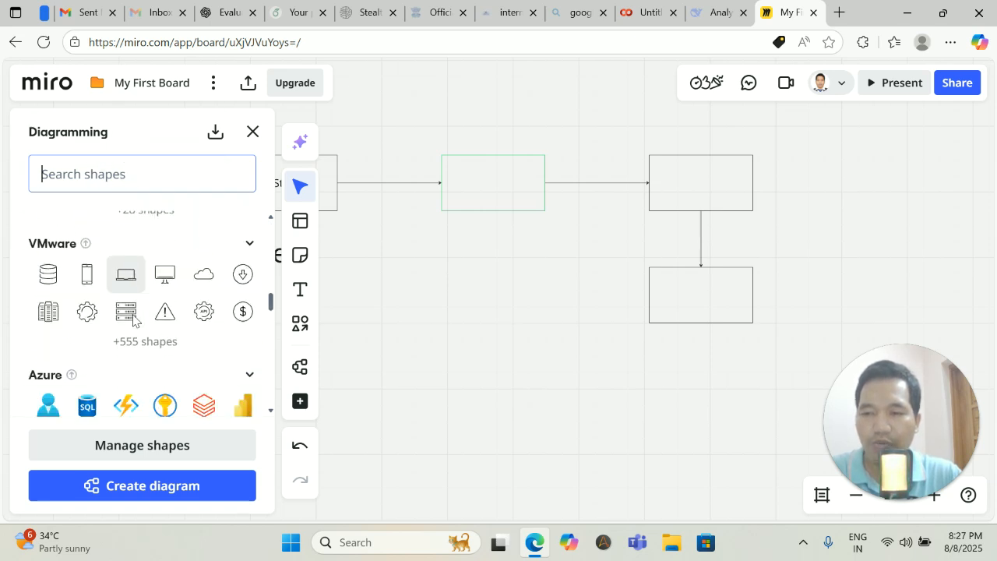
{"action": "scroll", "coordinate": [132, 320], "scroll_direction": "down", "scroll_amount": 4}
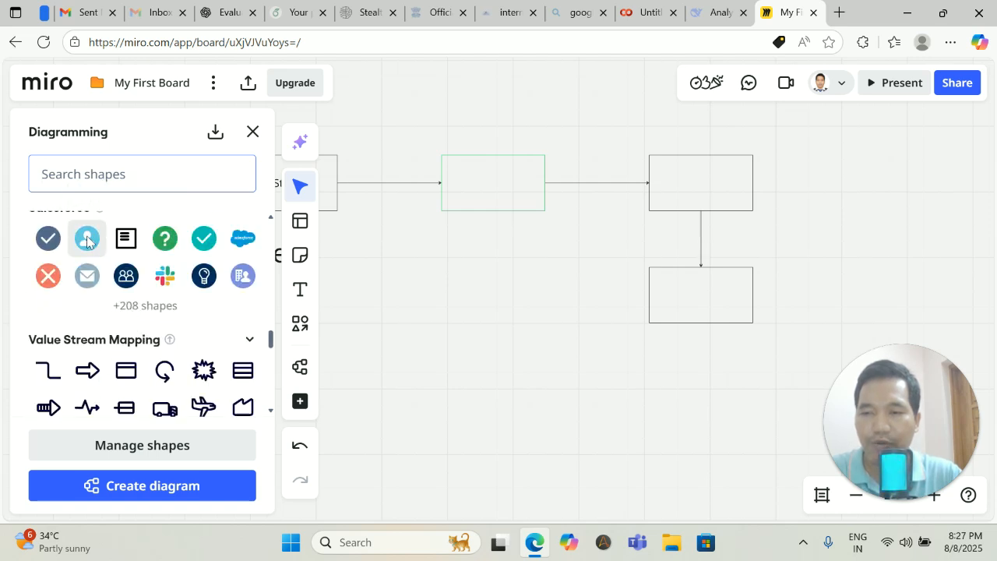
{"action": "scroll", "coordinate": [128, 346], "scroll_direction": "down", "scroll_amount": 1}
{"action": "scroll", "coordinate": [128, 349], "scroll_direction": "down", "scroll_amount": 6}
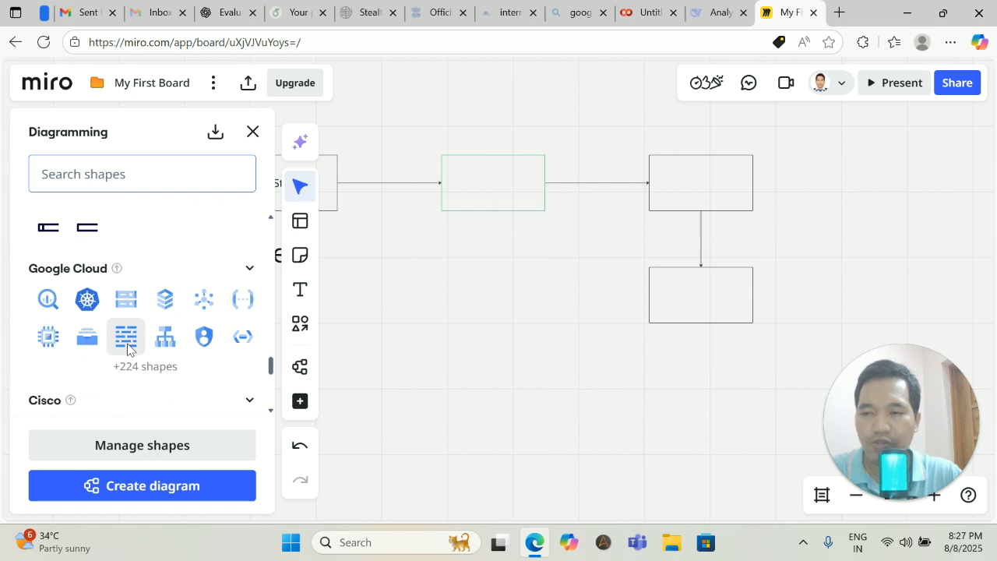
{"action": "scroll", "coordinate": [127, 349], "scroll_direction": "down", "scroll_amount": 5}
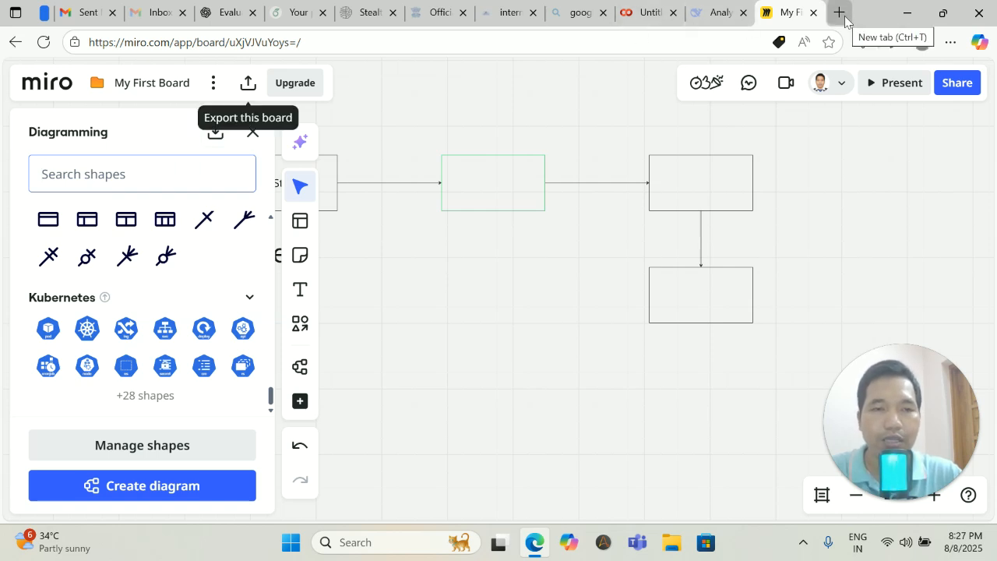
{"action": "left_click", "coordinate": [215, 134]}
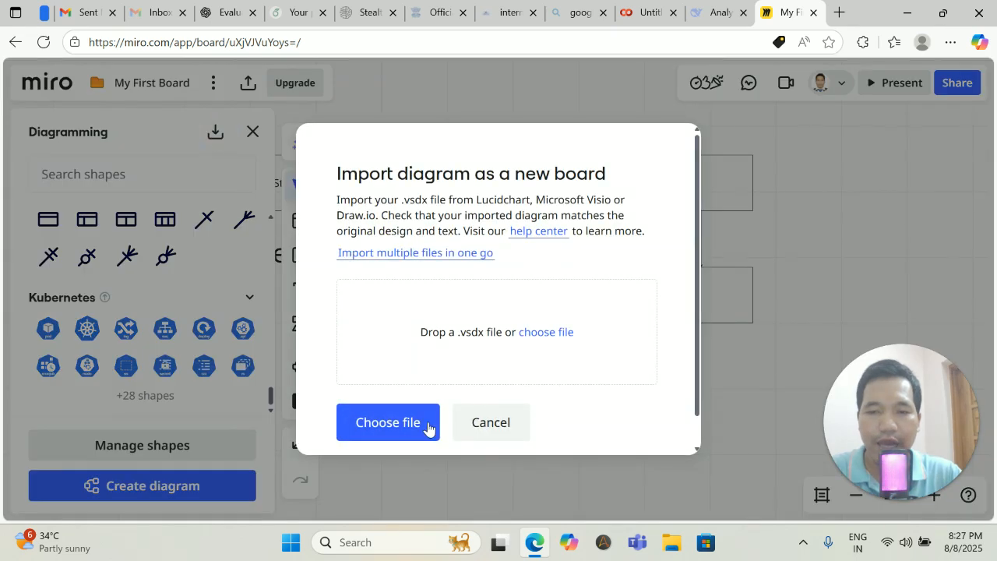
{"action": "left_click", "coordinate": [399, 429]}
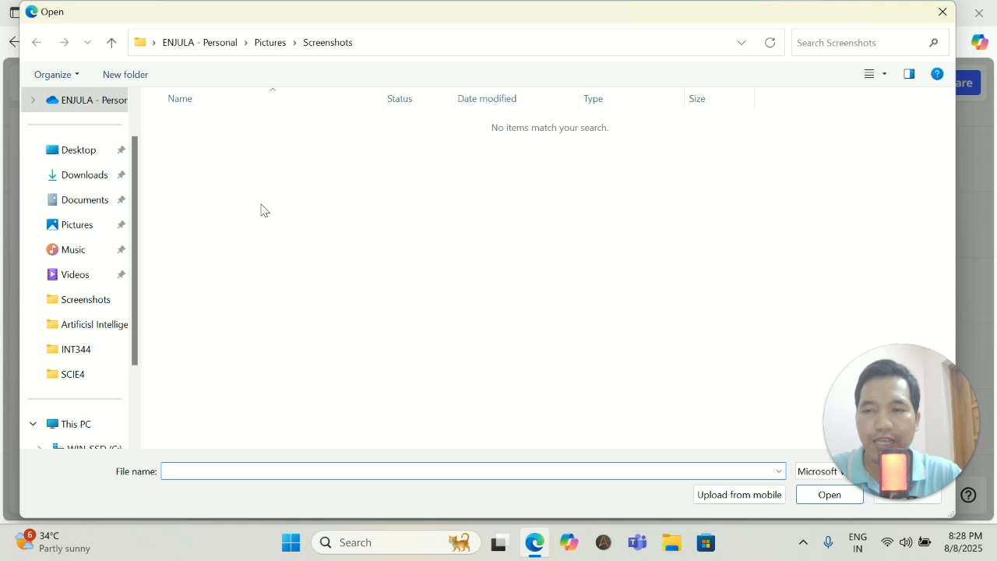
{"action": "left_click", "coordinate": [86, 175]}
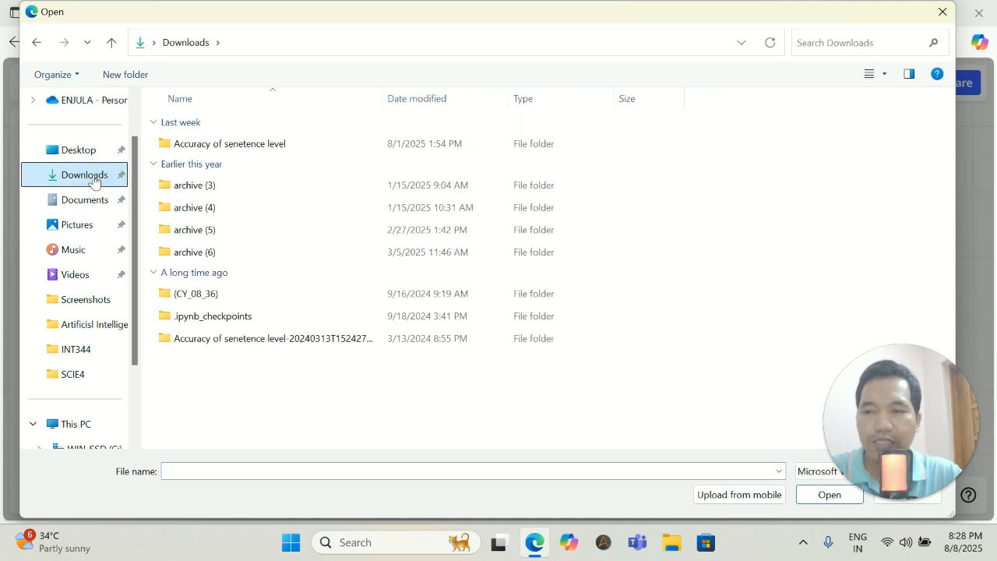
{"action": "scroll", "coordinate": [202, 322], "scroll_direction": "down", "scroll_amount": 2}
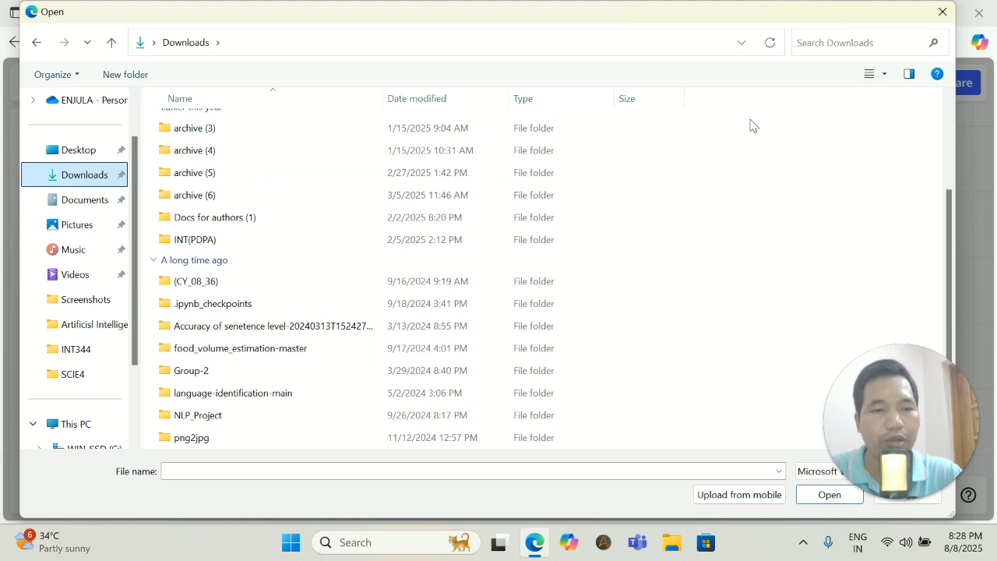
{"action": "left_click", "coordinate": [944, 13]}
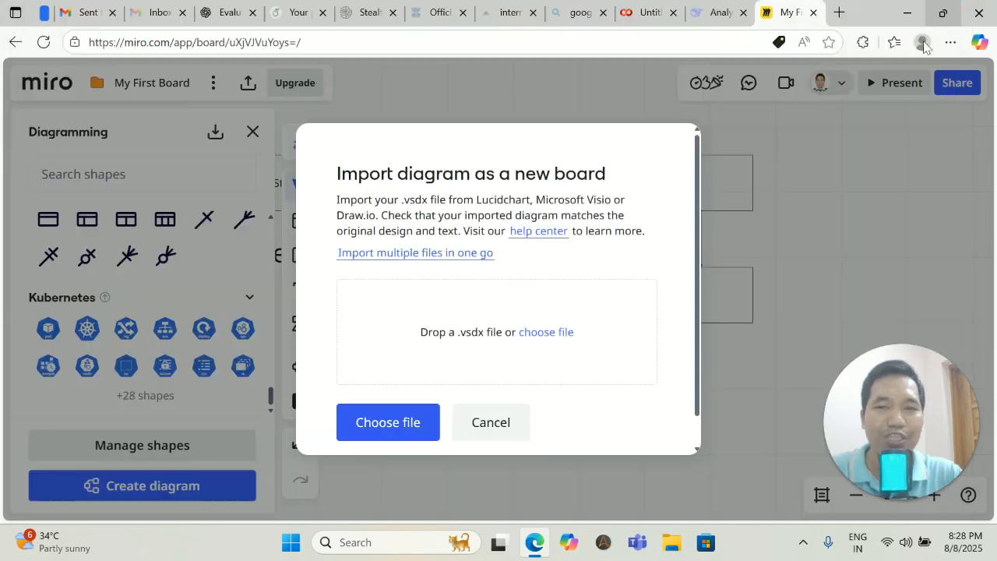
{"action": "left_click", "coordinate": [507, 420]}
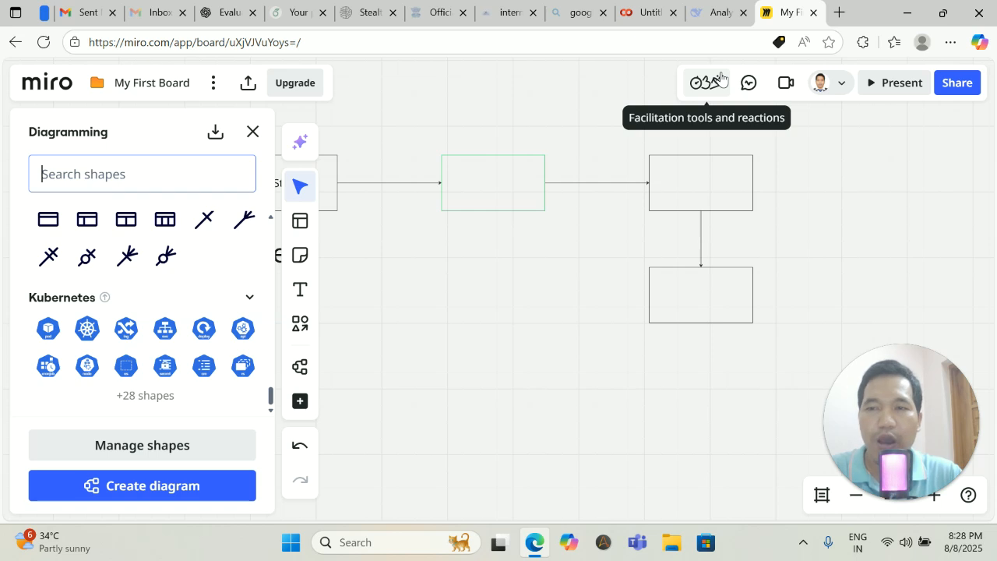
In a new tab, search Google for 'draw io' and open the app.diagrams.net result.
{"action": "left_click", "coordinate": [839, 13]}
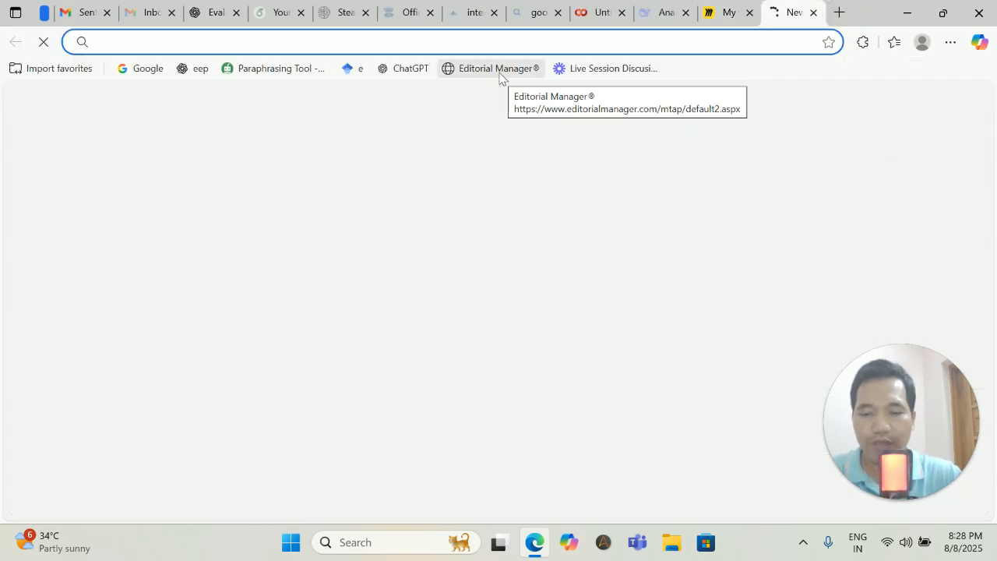
{"action": "type", "text": "goo"}
{"action": "key", "text": "Return"}
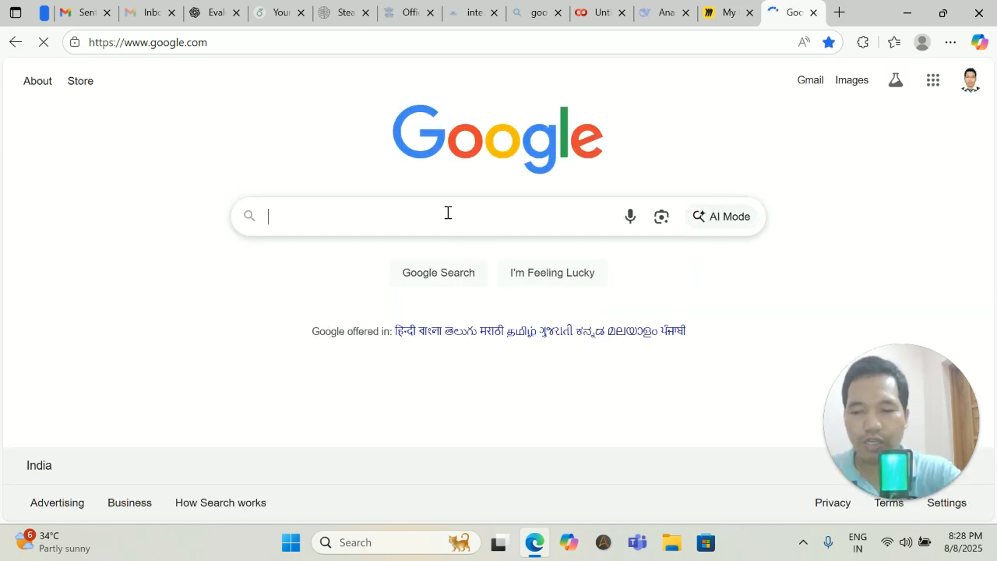
{"action": "type", "text": "w"}
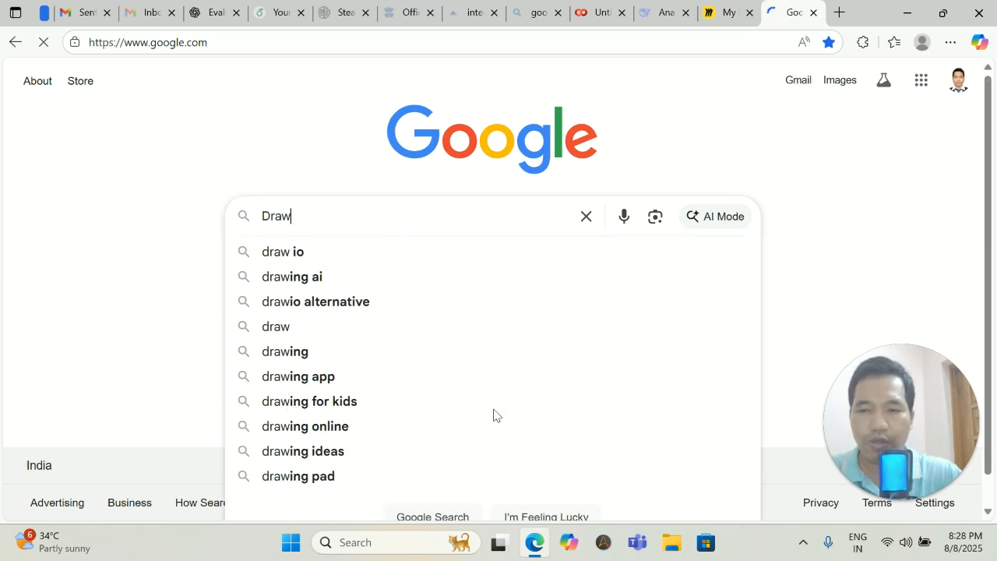
{"action": "left_click", "coordinate": [277, 251]}
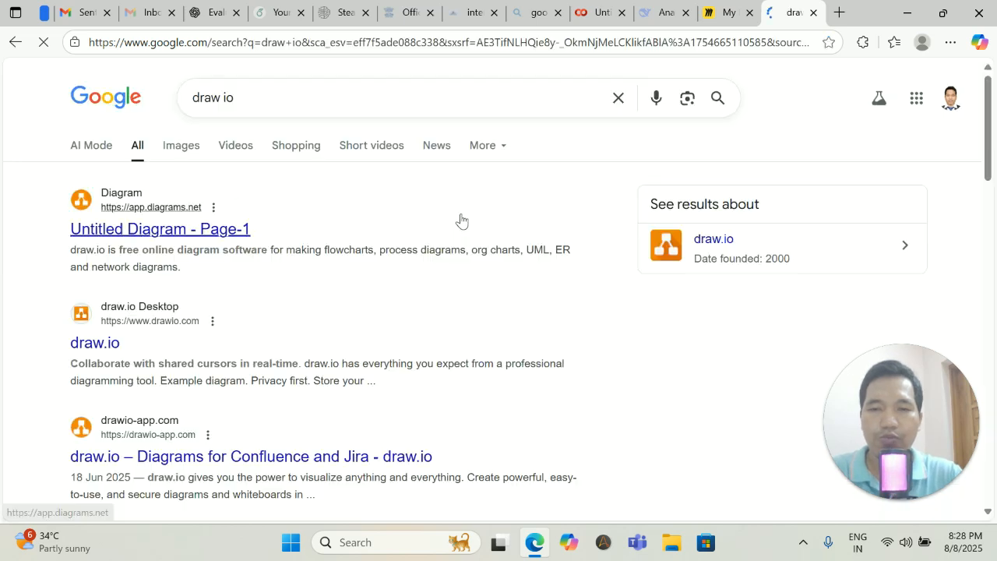
{"action": "scroll", "coordinate": [316, 248], "scroll_direction": "down", "scroll_amount": 4}
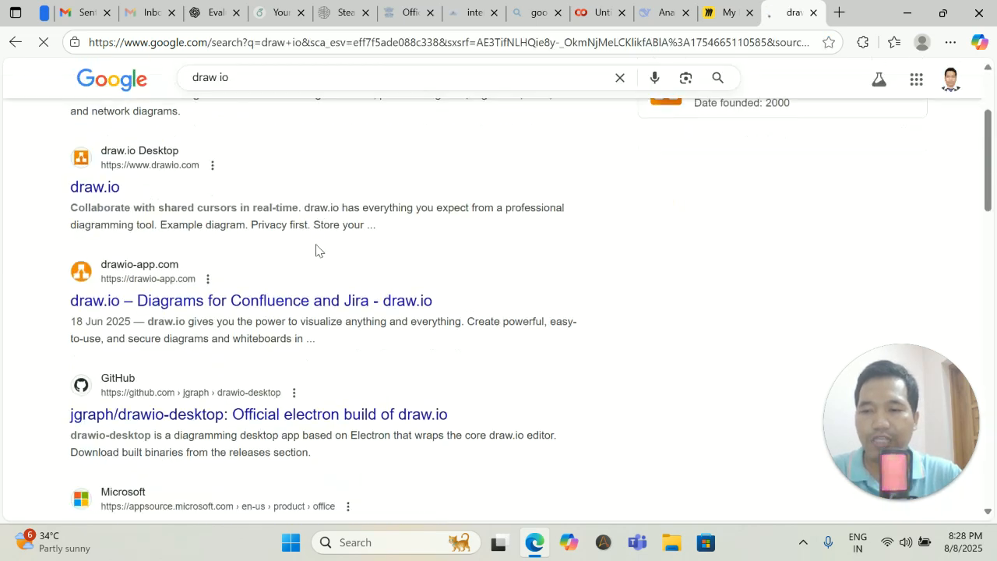
{"action": "scroll", "coordinate": [316, 248], "scroll_direction": "up", "scroll_amount": 4}
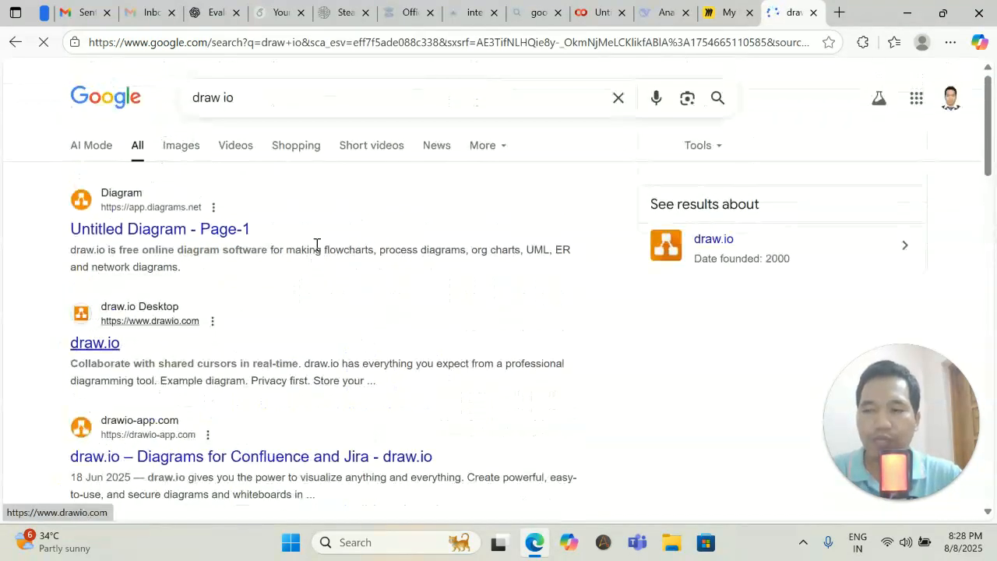
{"action": "left_click", "coordinate": [118, 232]}
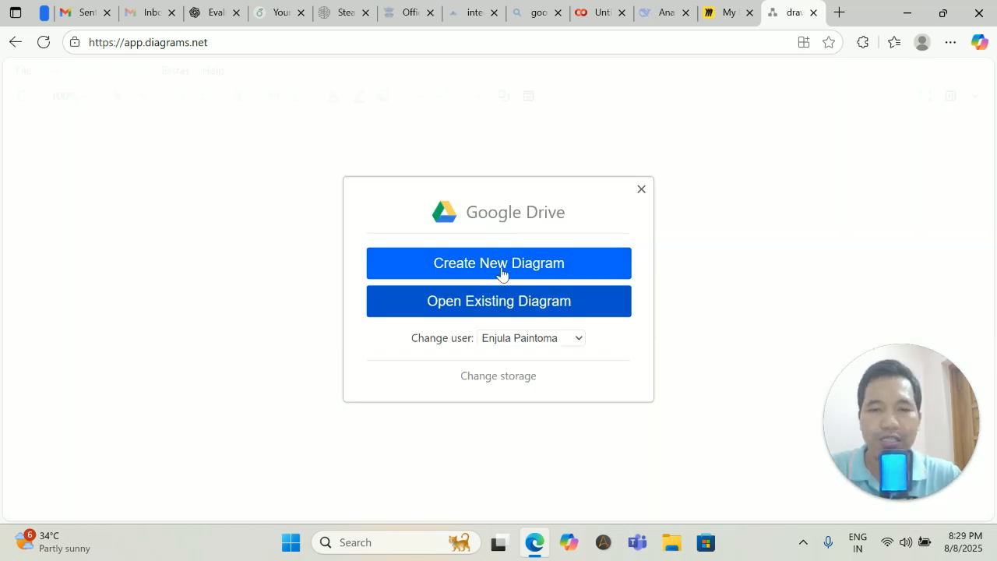
Create a new Blank Diagram named 'Project1'.
{"action": "left_click", "coordinate": [499, 264]}
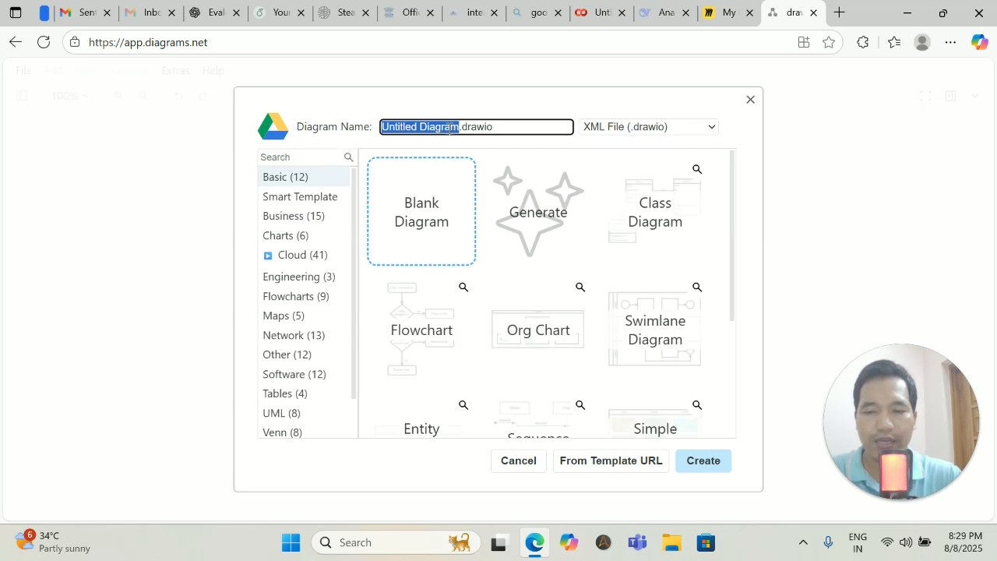
{"action": "key", "text": "BackSpace"}
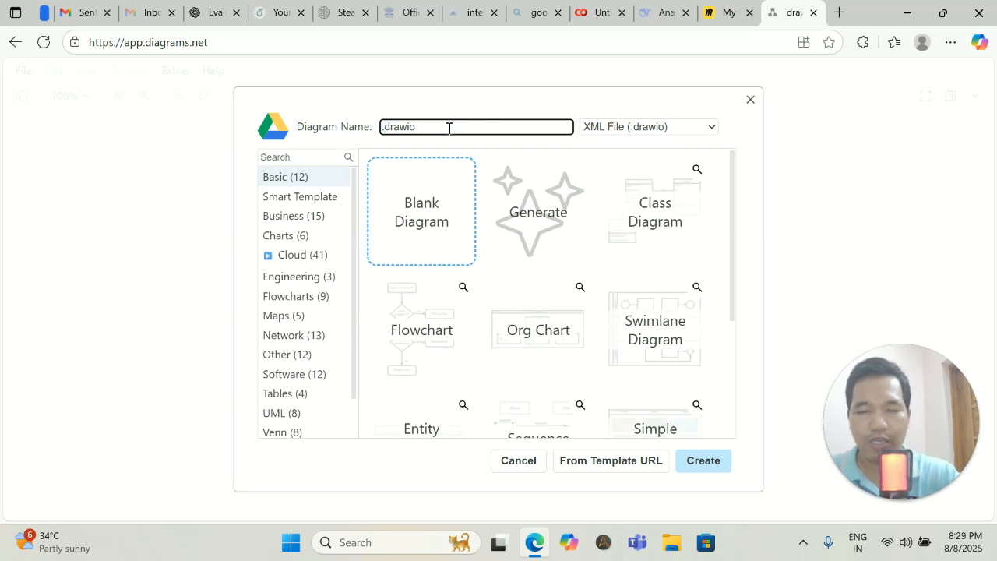
{"action": "type", "text": "Project1"}
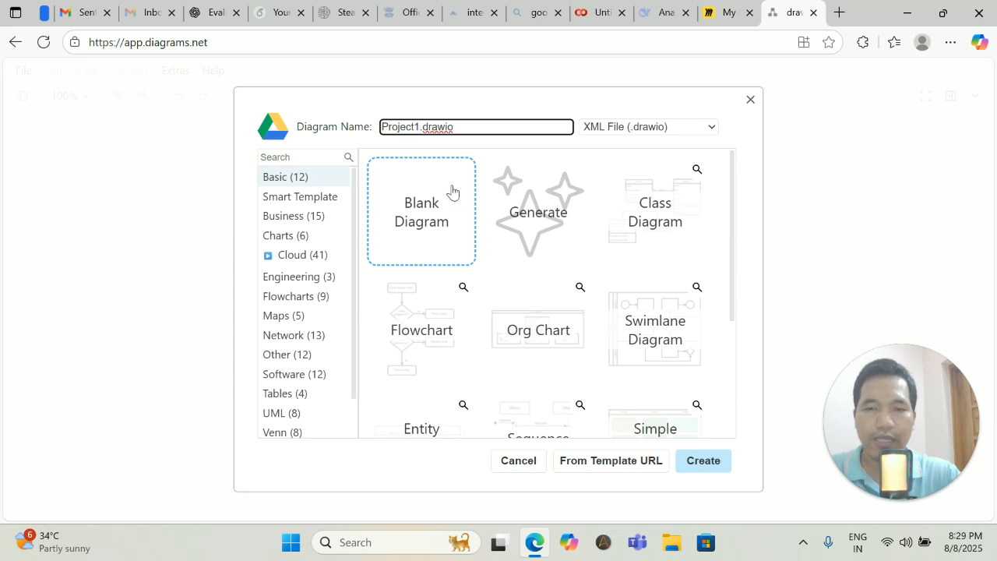
{"action": "left_click", "coordinate": [430, 232]}
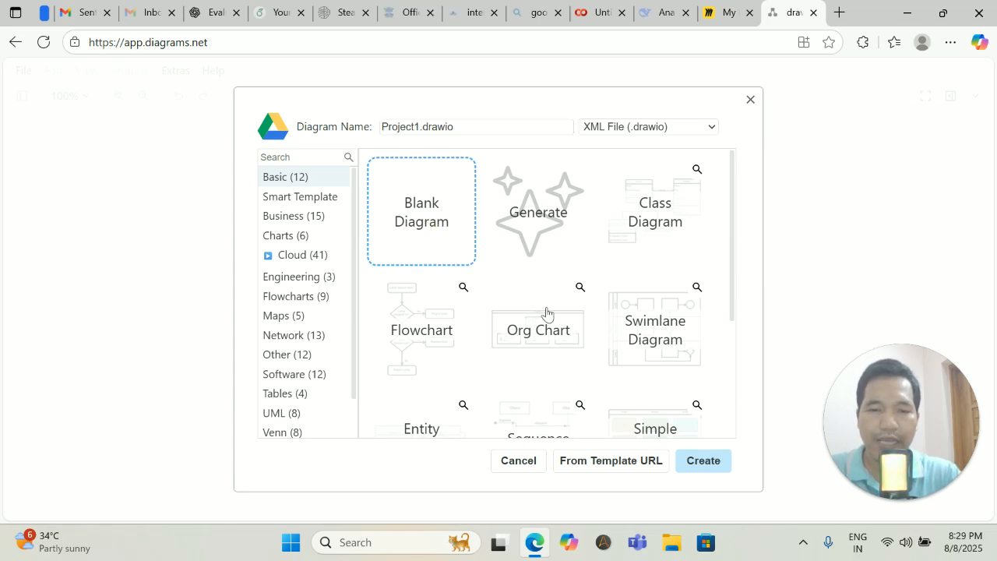
{"action": "left_click", "coordinate": [702, 461]}
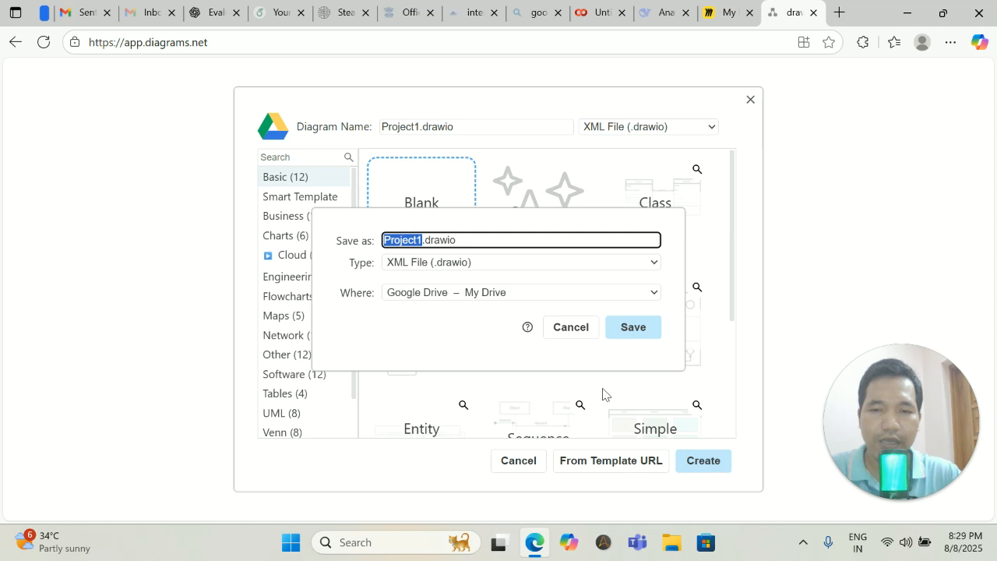
Choose download as the save location for Project1 and confirm.
{"action": "left_click", "coordinate": [635, 330]}
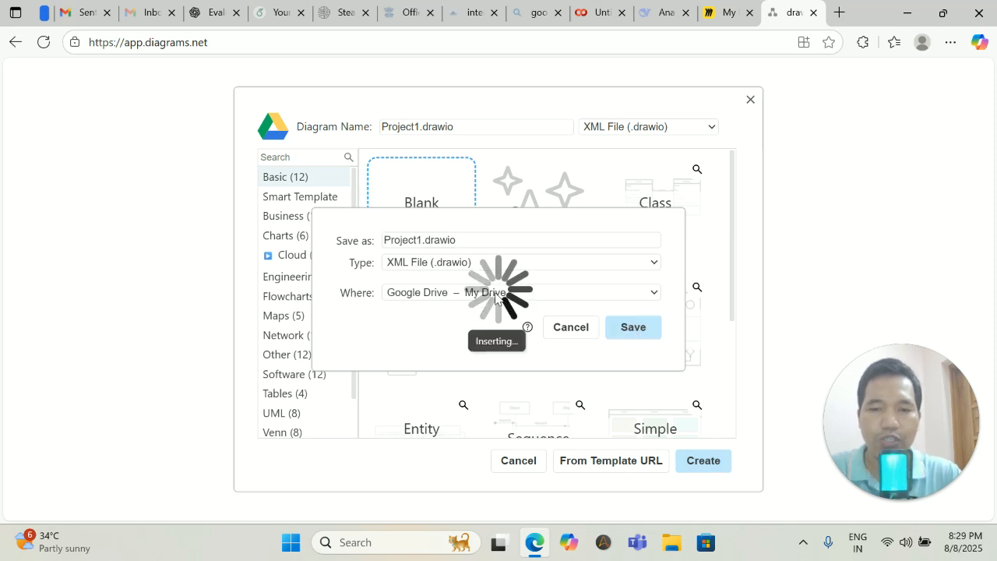
{"action": "left_click", "coordinate": [428, 292]}
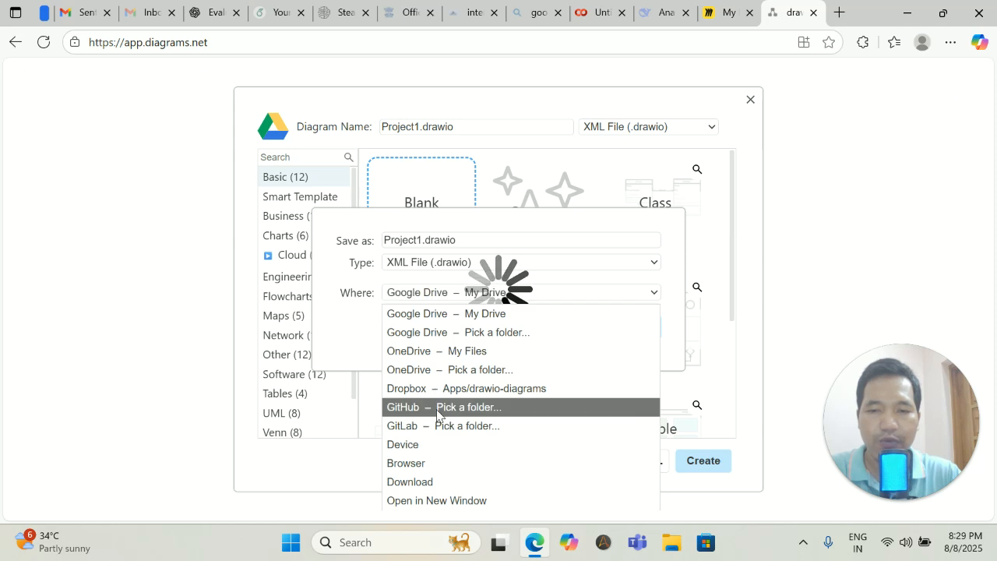
{"action": "left_click", "coordinate": [418, 483]}
{"action": "left_click", "coordinate": [634, 328]}
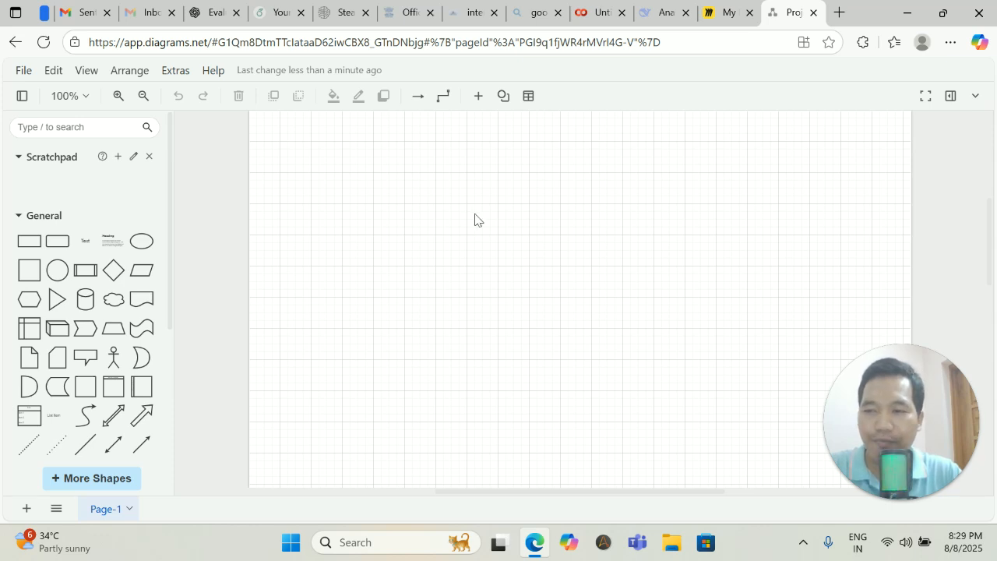
Place a rounded box near the top of the canvas and label it Start.
{"action": "left_click_drag", "start_coordinate": [53, 246], "coordinate": [507, 138]}
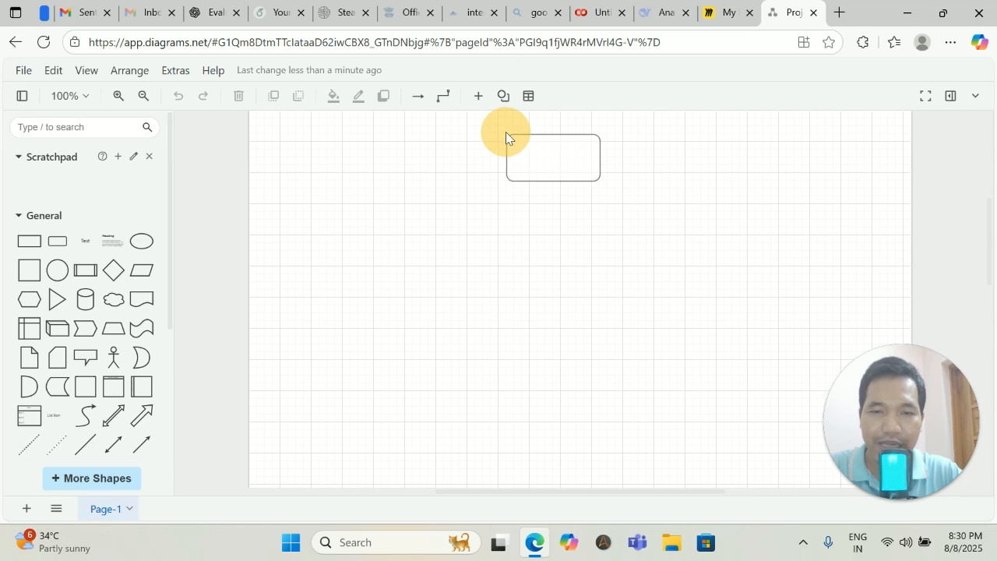
{"action": "double_click", "coordinate": [551, 158]}
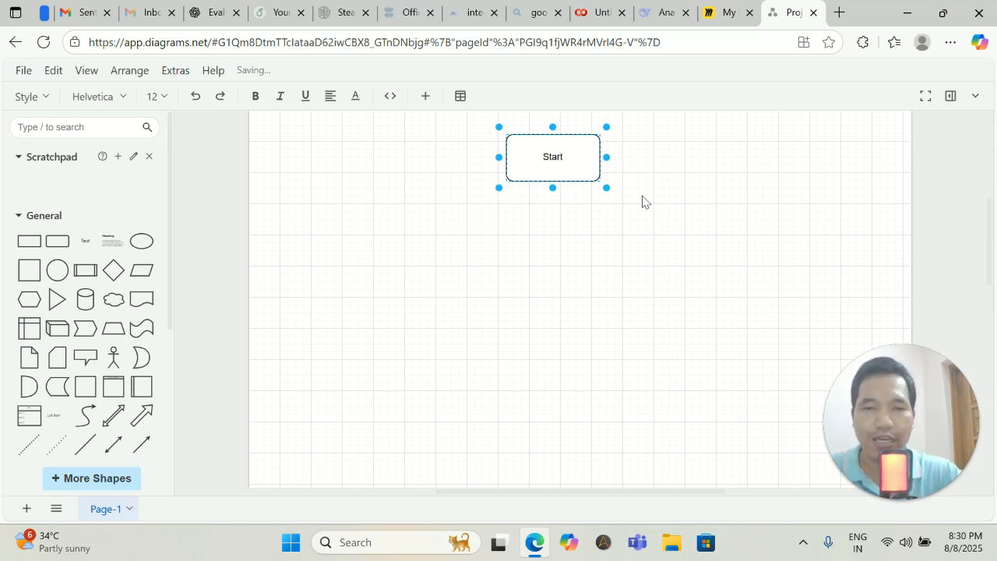
{"action": "left_click", "coordinate": [554, 193]}
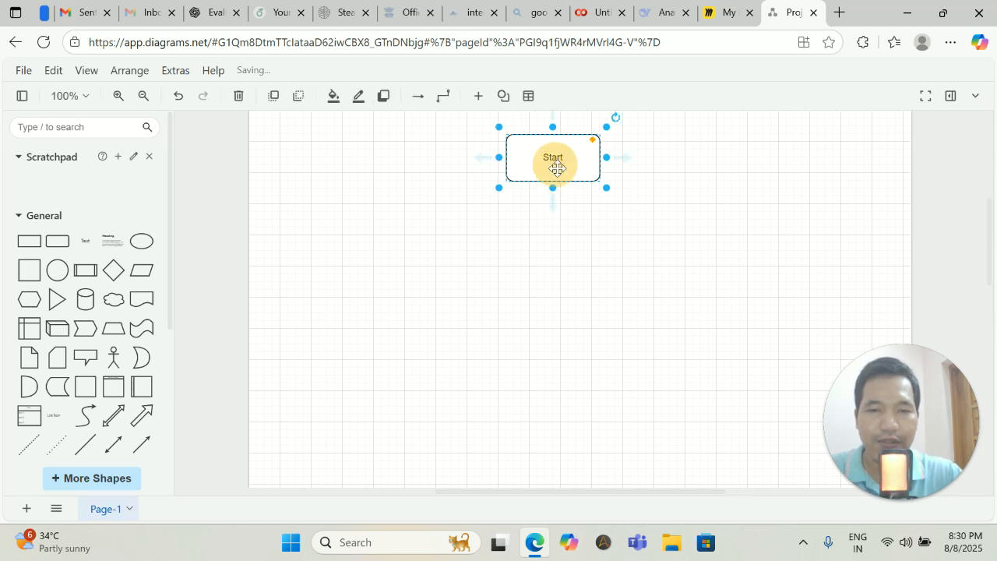
Add an arrow-linked box below Start, nudge it closer, and label it Preprocessing.
{"action": "mouse_move", "coordinate": [553, 198]}
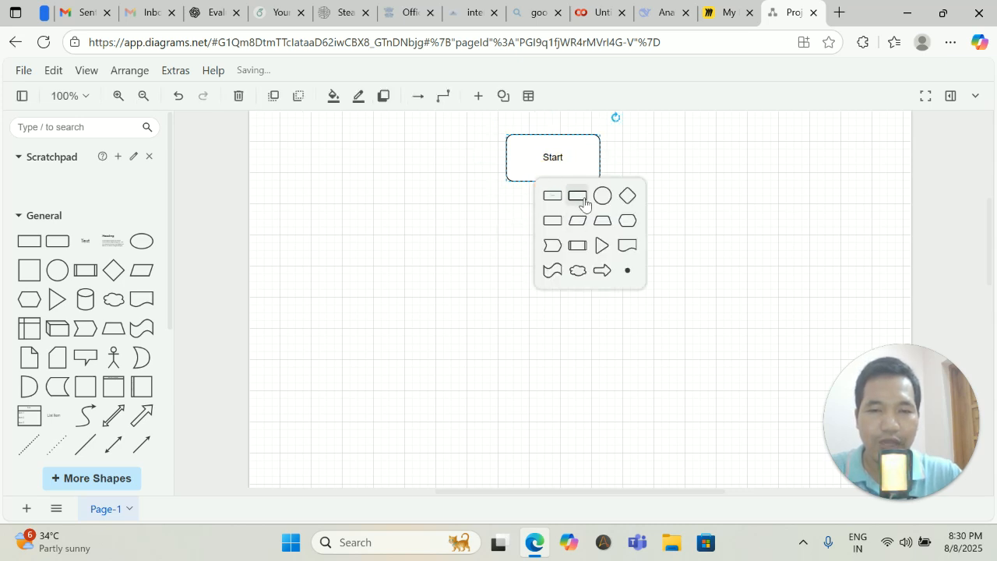
{"action": "left_click", "coordinate": [579, 196]}
{"action": "left_click_drag", "start_coordinate": [577, 269], "coordinate": [578, 246]}
{"action": "double_click", "coordinate": [563, 244]}
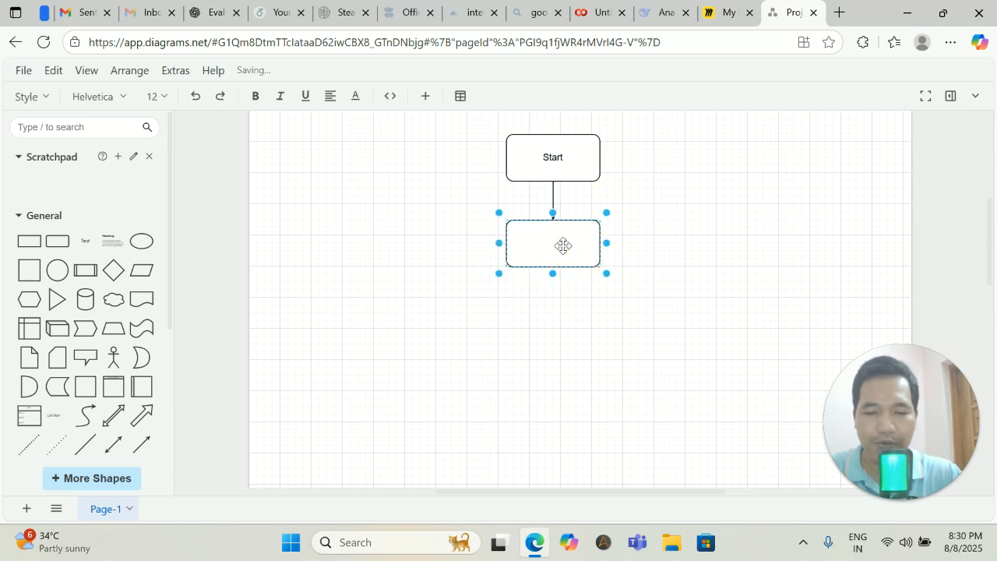
{"action": "left_click", "coordinate": [553, 284]}
Add a third linked box below Preprocessing and start labelling it Models.
{"action": "left_click", "coordinate": [580, 281]}
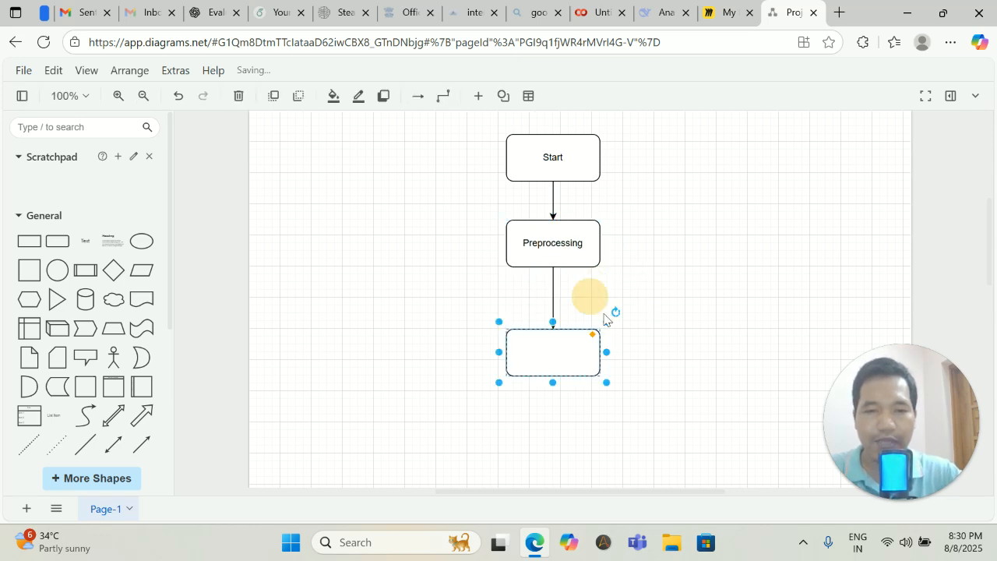
{"action": "left_click", "coordinate": [557, 351]}
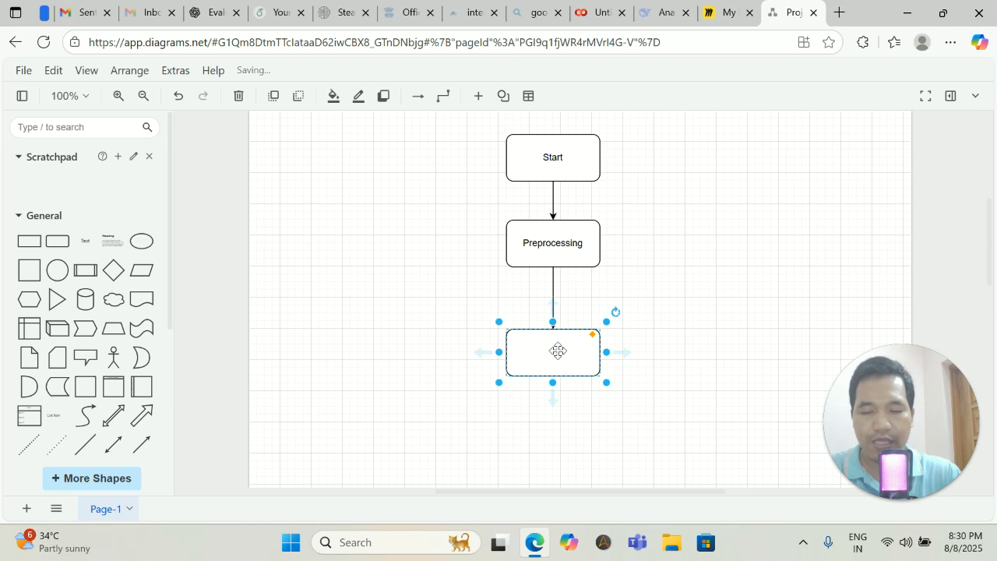
{"action": "type", "text": "Models"}
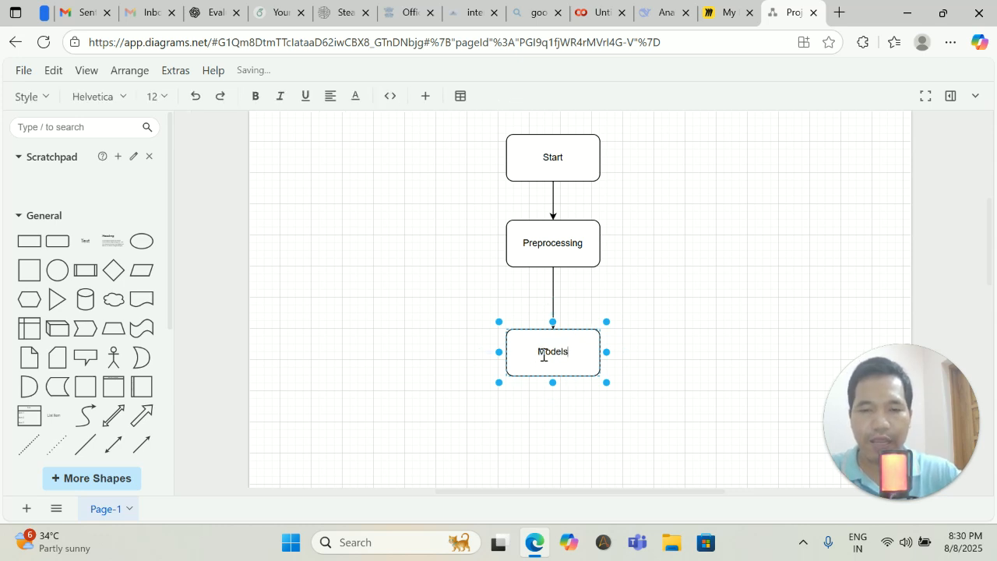
{"action": "left_click", "coordinate": [538, 349]}
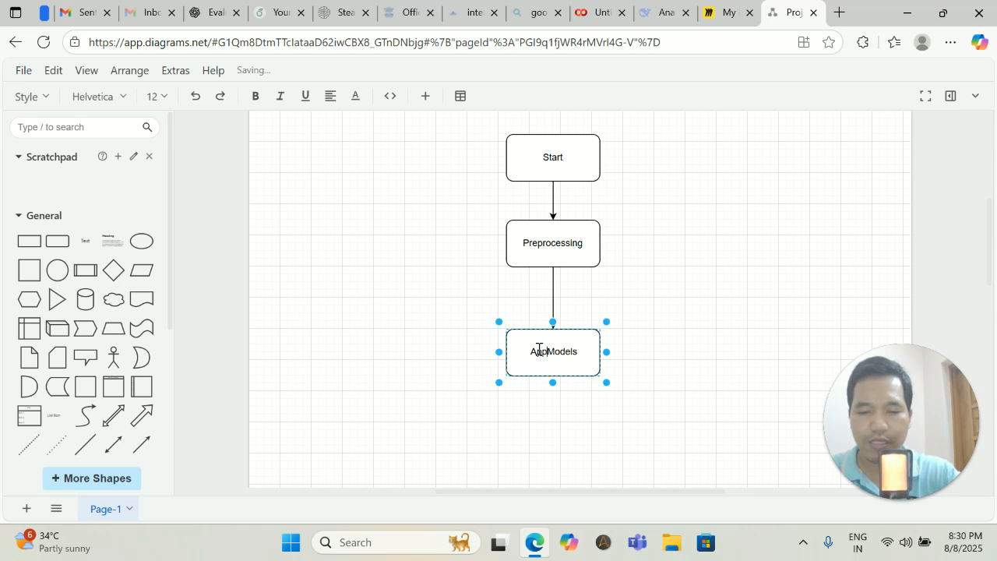
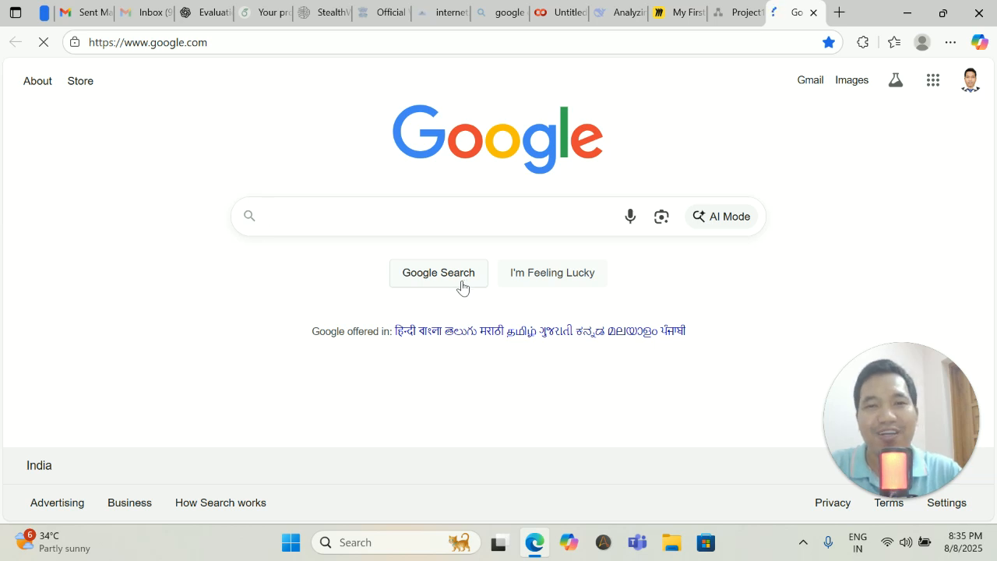
Search Google for Figma and open the official figma.com result.
{"action": "left_click", "coordinate": [304, 216]}
{"action": "type", "text": "Figma"}
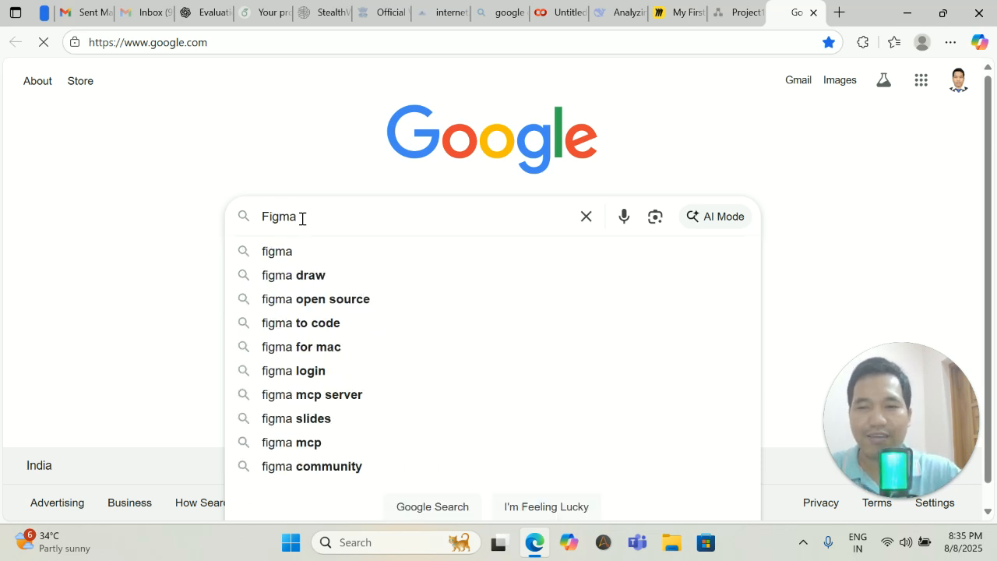
{"action": "key", "text": "Return"}
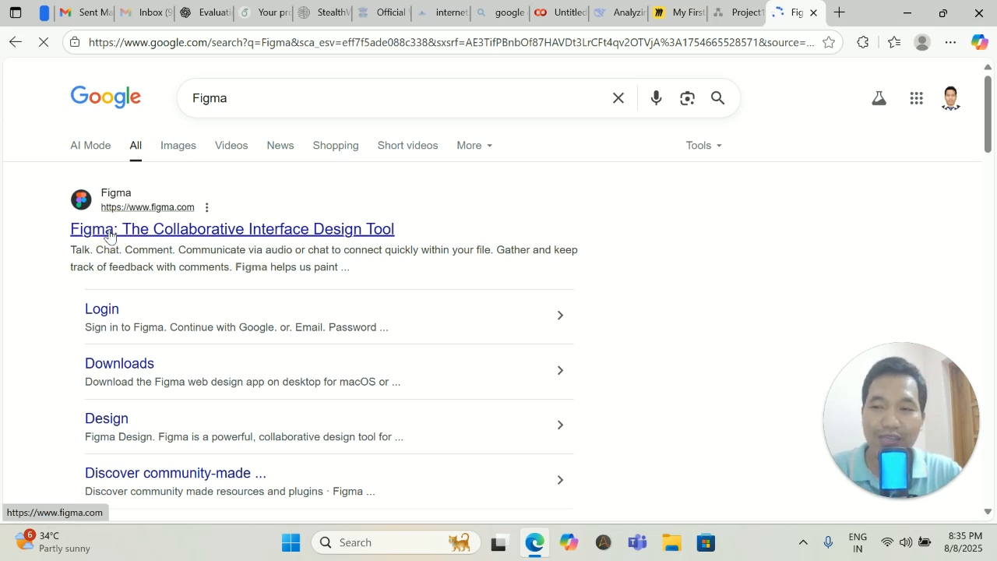
{"action": "left_click", "coordinate": [109, 231]}
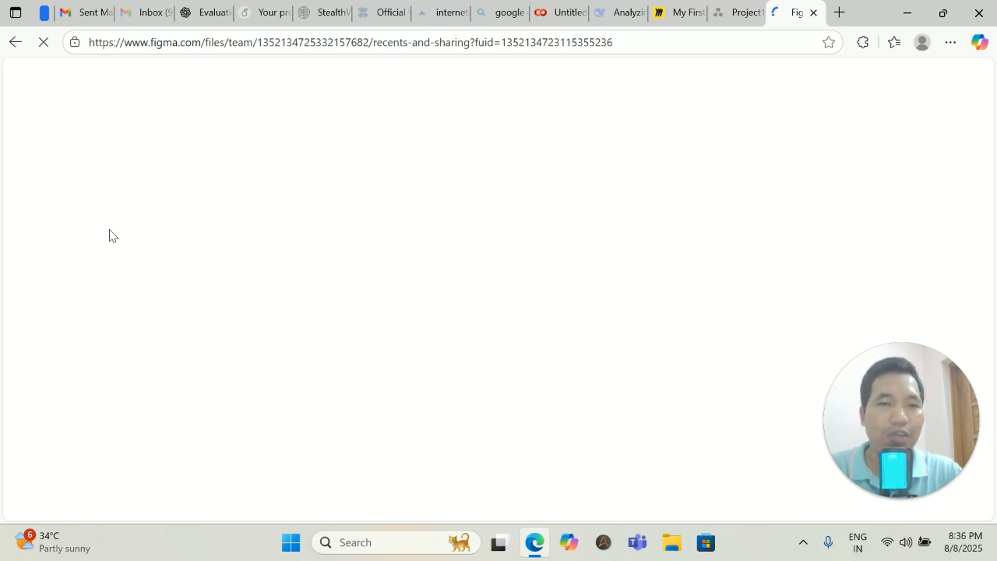
Start a new ChatGPT chat, then write and discard two draft prompts.
{"action": "left_click", "coordinate": [199, 13]}
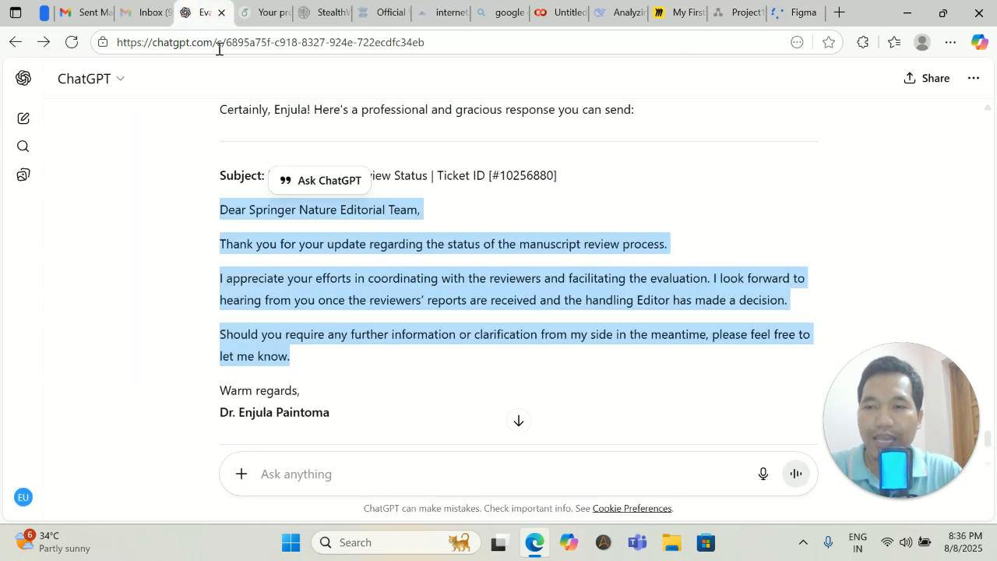
{"action": "left_click", "coordinate": [24, 121]}
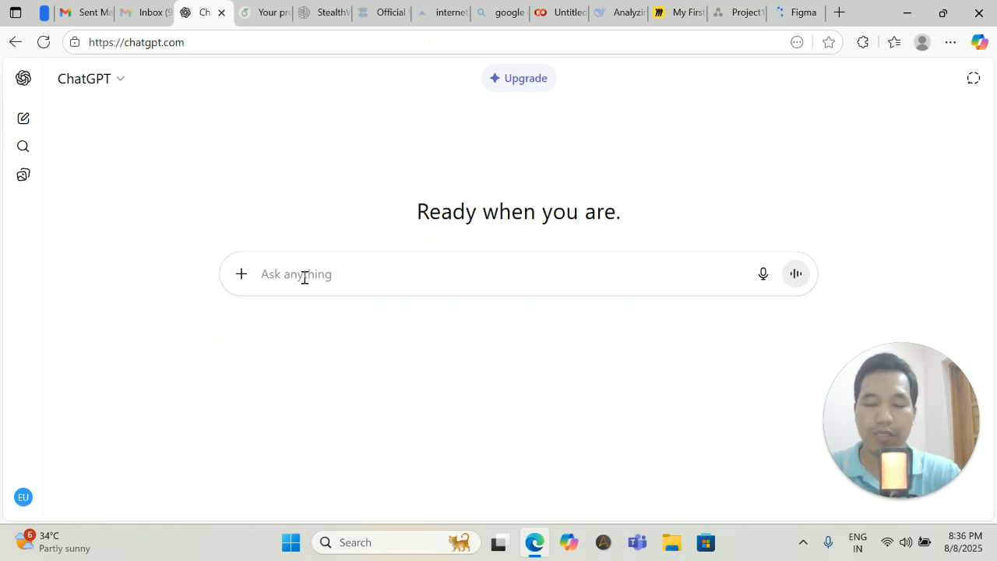
{"action": "type", "text": "I want"}
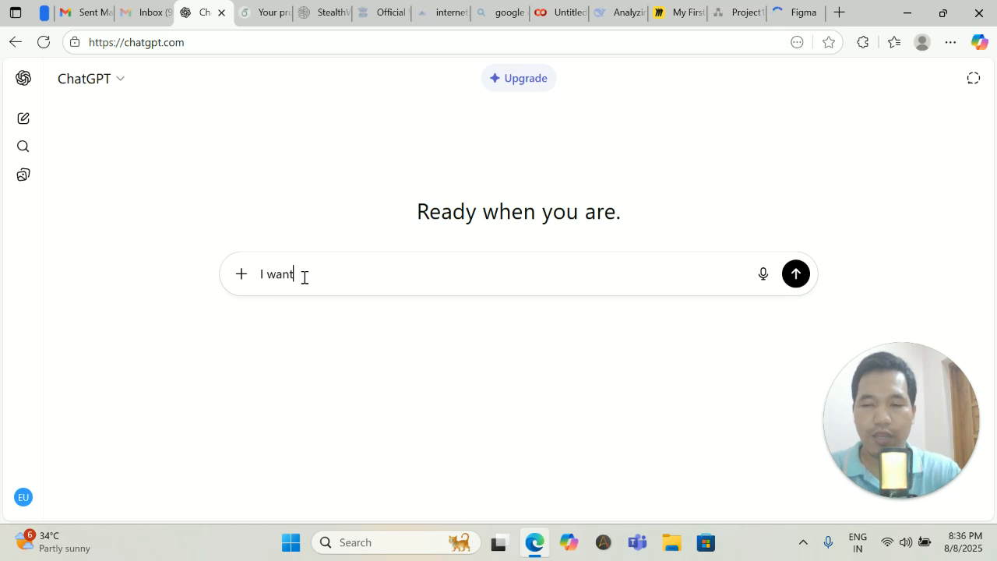
{"action": "type", "text": " to d"}
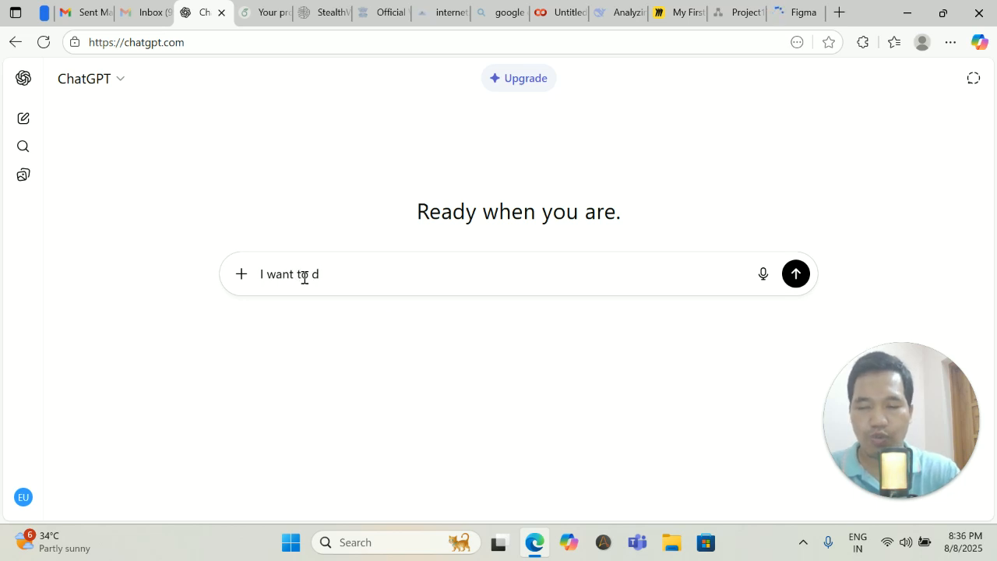
{"action": "type", "text": "raw "}
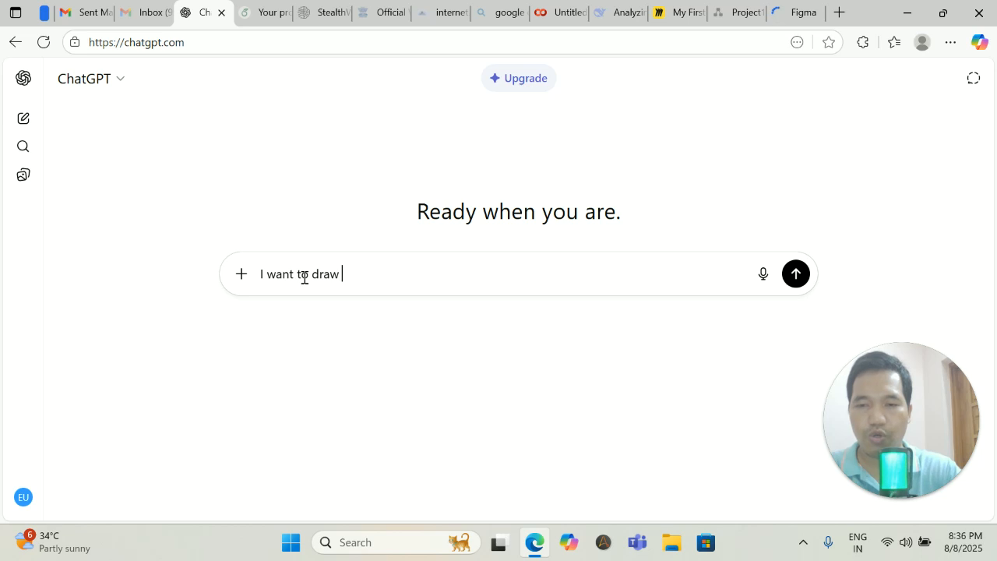
{"action": "type", "text": "a flowchart"}
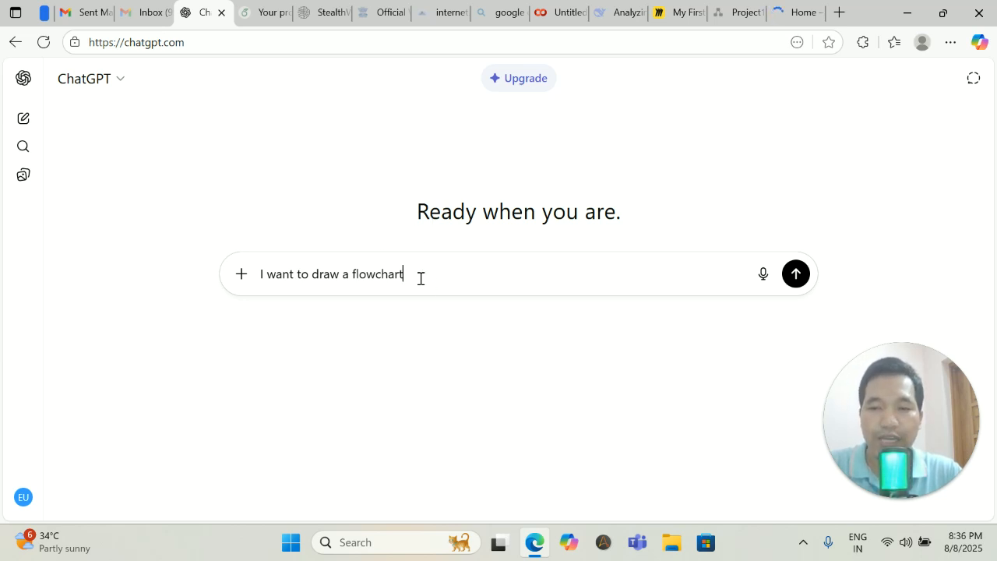
{"action": "left_click_drag", "start_coordinate": [421, 278], "coordinate": [263, 278]}
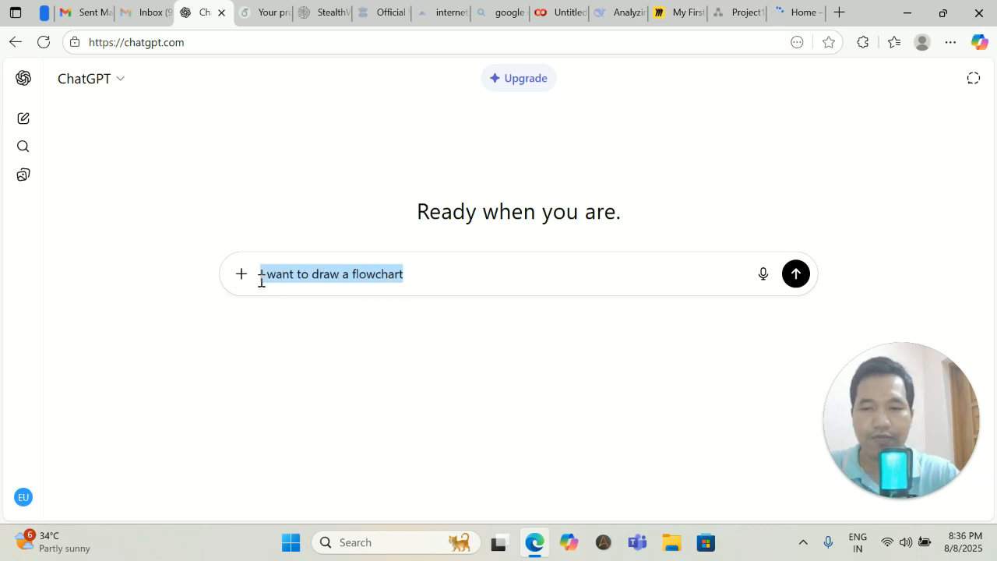
{"action": "key", "text": "BackSpace"}
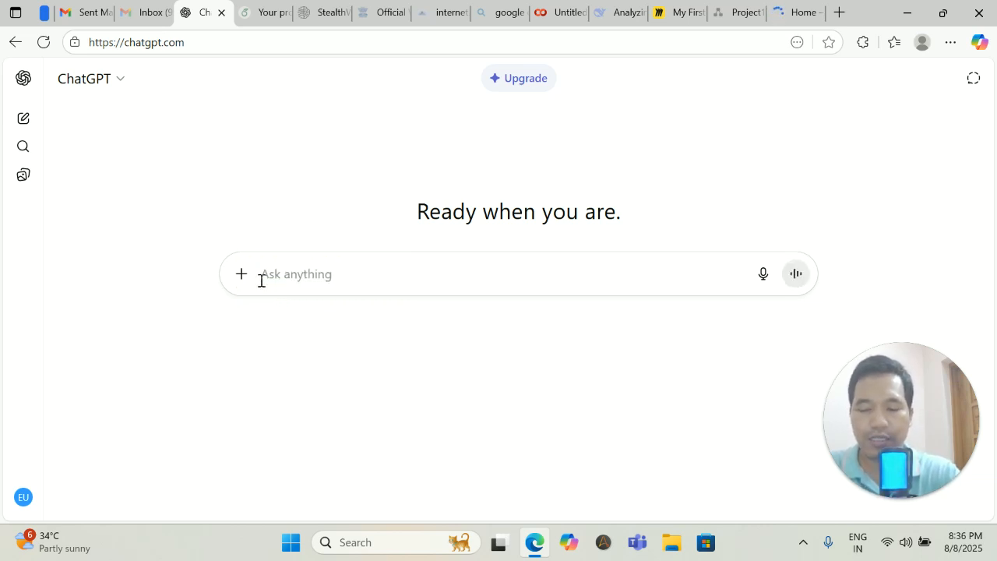
{"action": "type", "text": "There "}
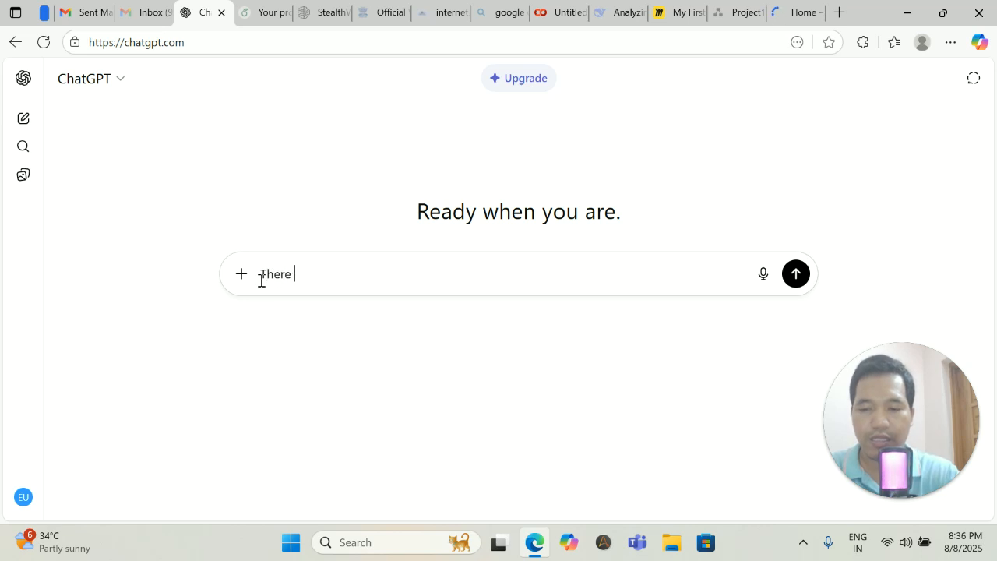
{"action": "type", "text": "will be a"}
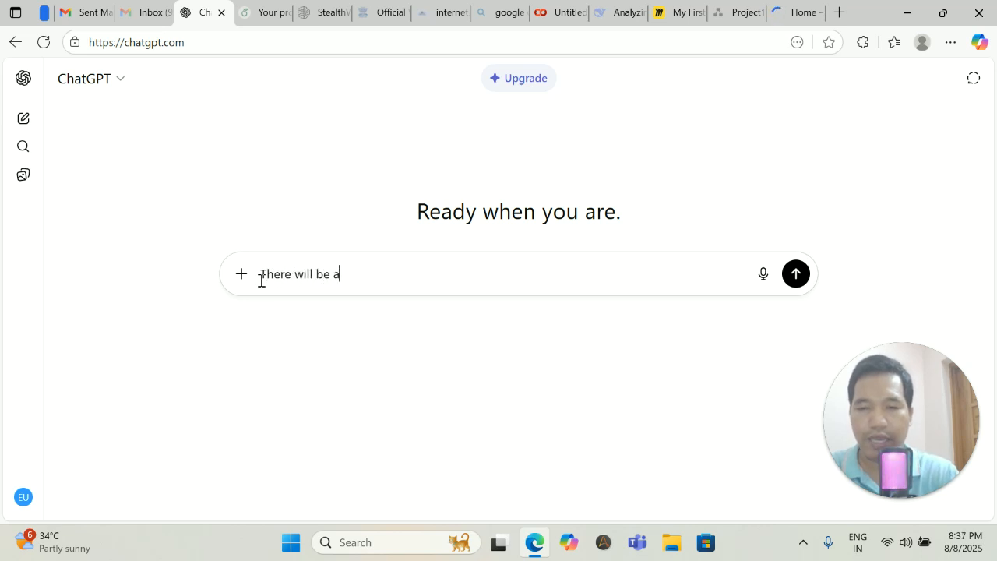
{"action": "type", "text": " start"}
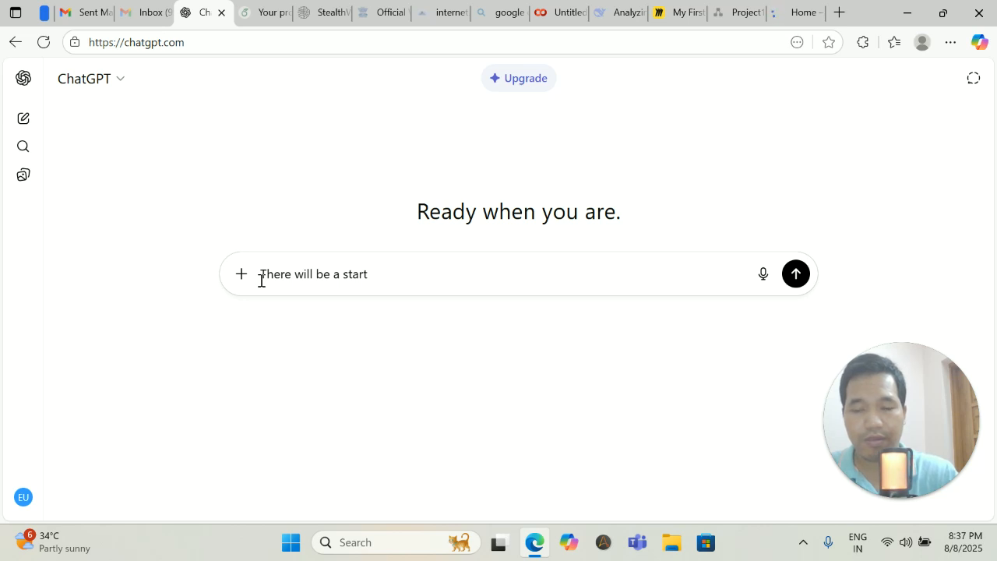
{"action": "key", "text": "BackSpace"}
{"action": "key", "text": "BackSpace"}
{"action": "key", "text": "BackSpace"}
{"action": "key", "text": "BackSpace"}
{"action": "key", "text": "BackSpace"}
{"action": "key", "text": "BackSpace"}
{"action": "key", "text": "BackSpace"}
{"action": "key", "text": "BackSpace"}
{"action": "key", "text": "BackSpace"}
{"action": "key", "text": "BackSpace"}
{"action": "key", "text": "BackSpace"}
{"action": "key", "text": "BackSpace"}
{"action": "key", "text": "BackSpace"}
{"action": "key", "text": "BackSpace"}
{"action": "key", "text": "BackSpace"}
{"action": "key", "text": "BackSpace"}
{"action": "key", "text": "BackSpace"}
{"action": "key", "text": "BackSpace"}
{"action": "key", "text": "BackSpace"}
{"action": "key", "text": "BackSpace"}
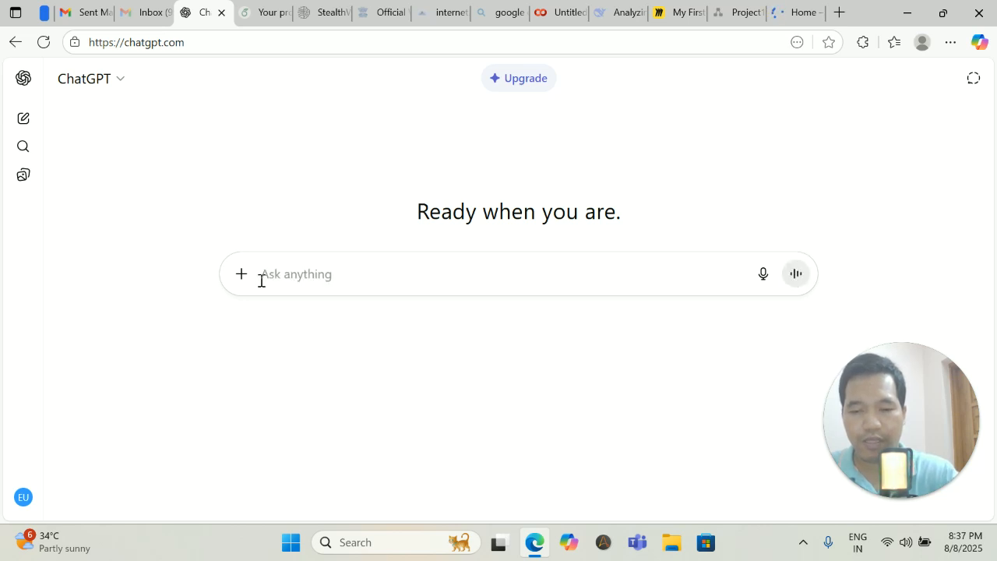
Enter the prompt 'Give me the summary how to draw a machine translations flowchart', fixing 'summar'.
{"action": "type", "text": "Give me the"}
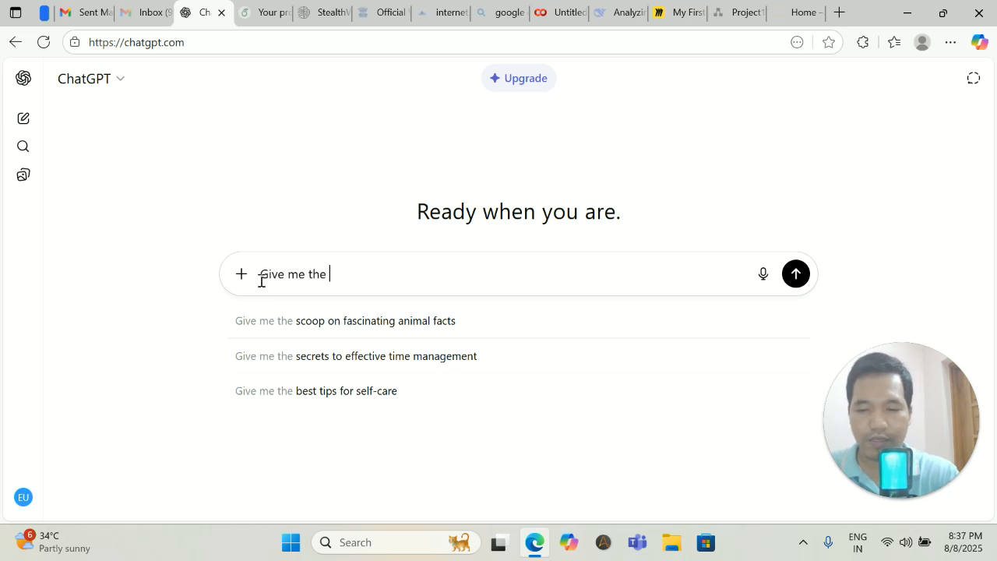
{"action": "type", "text": " summa"}
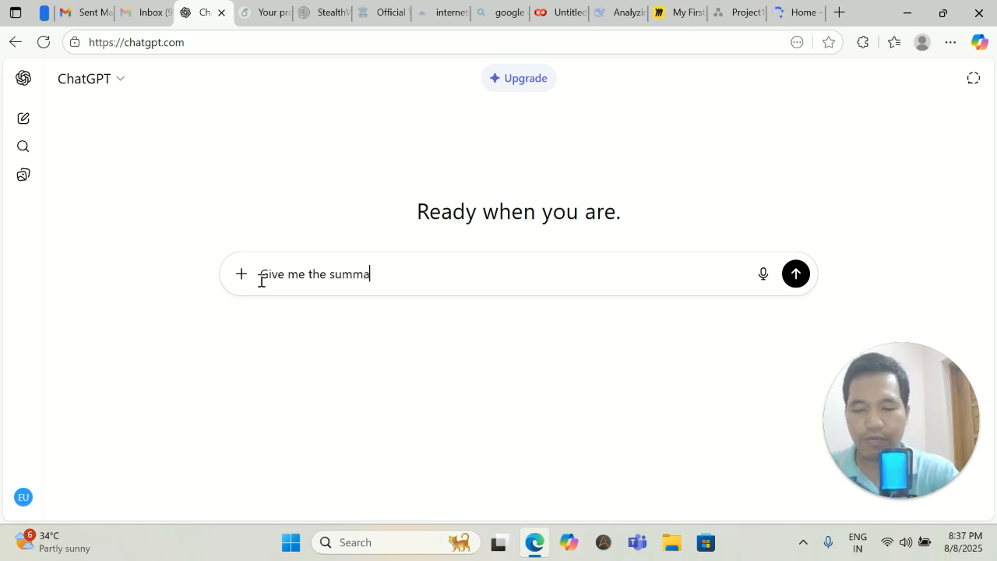
{"action": "type", "text": "r how to "}
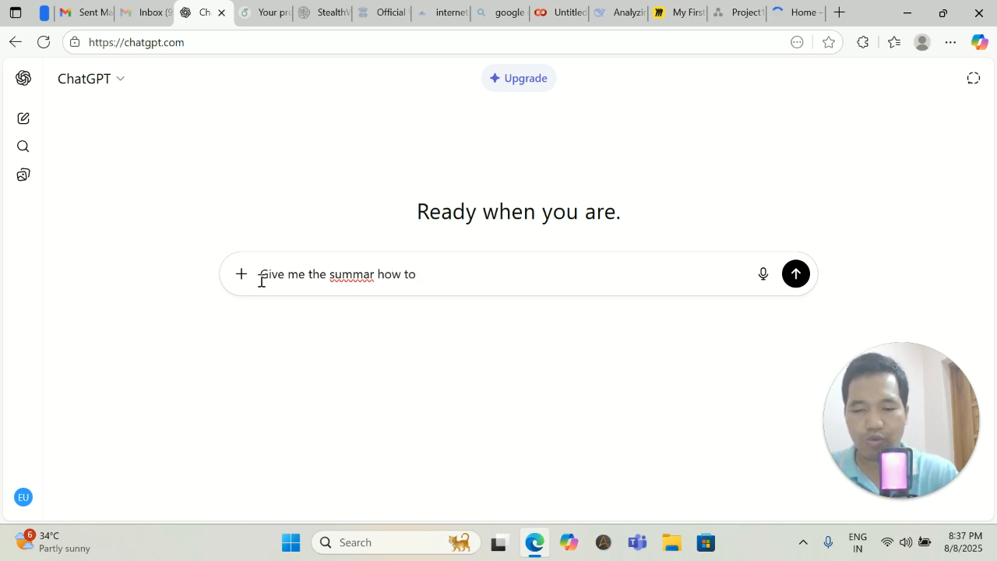
{"action": "type", "text": "draw a"}
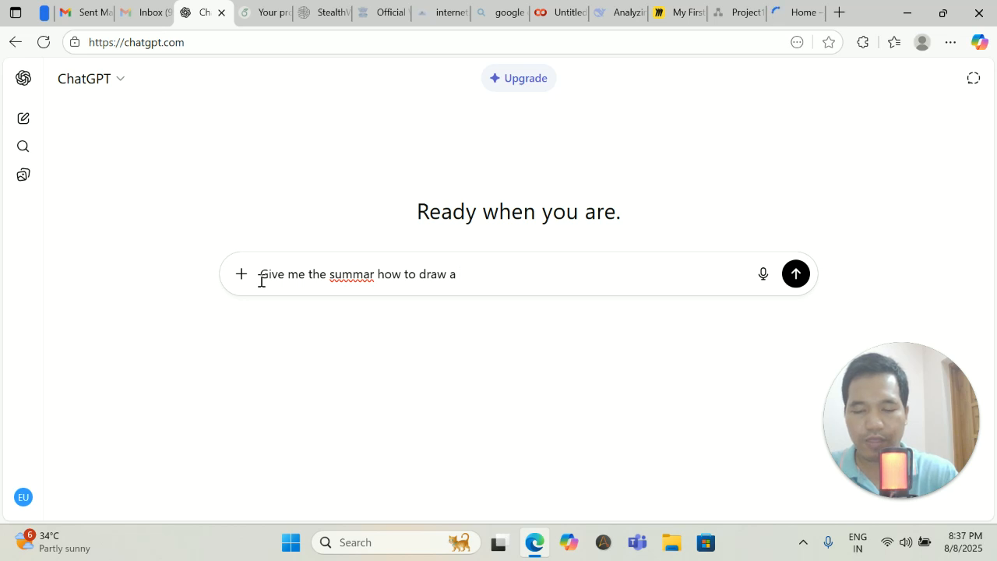
{"action": "type", "text": " machine"}
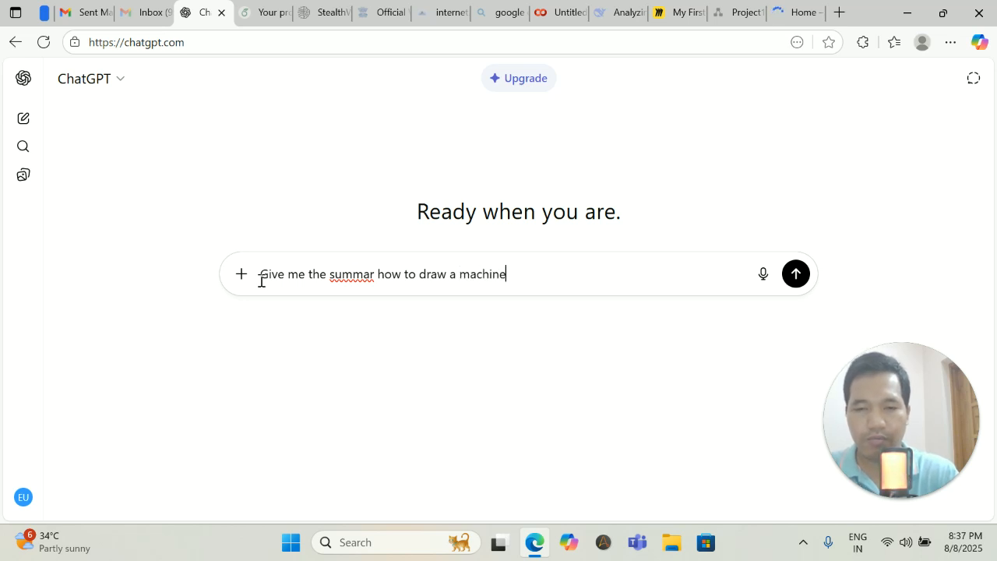
{"action": "type", "text": " transla"}
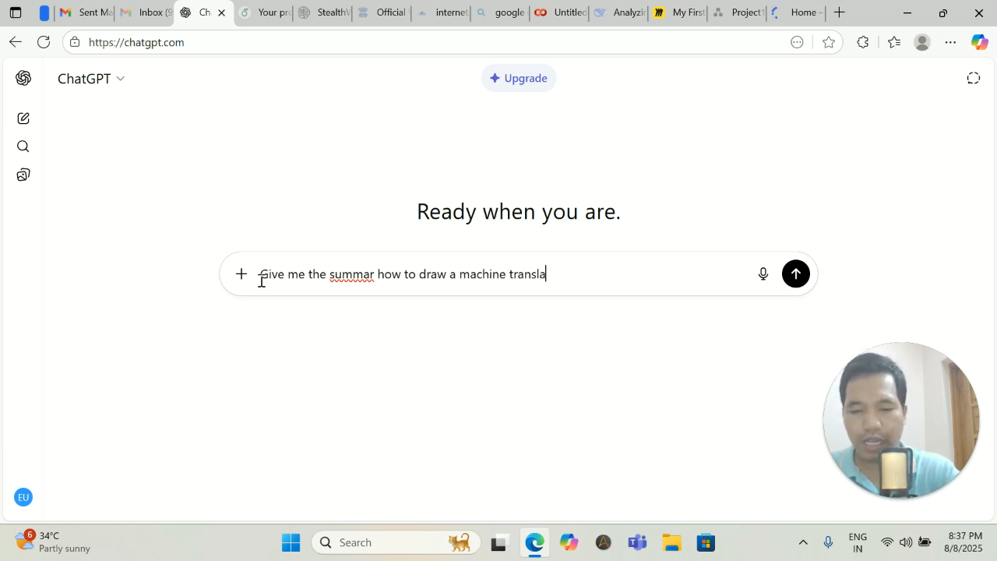
{"action": "type", "text": "tions flowchart"}
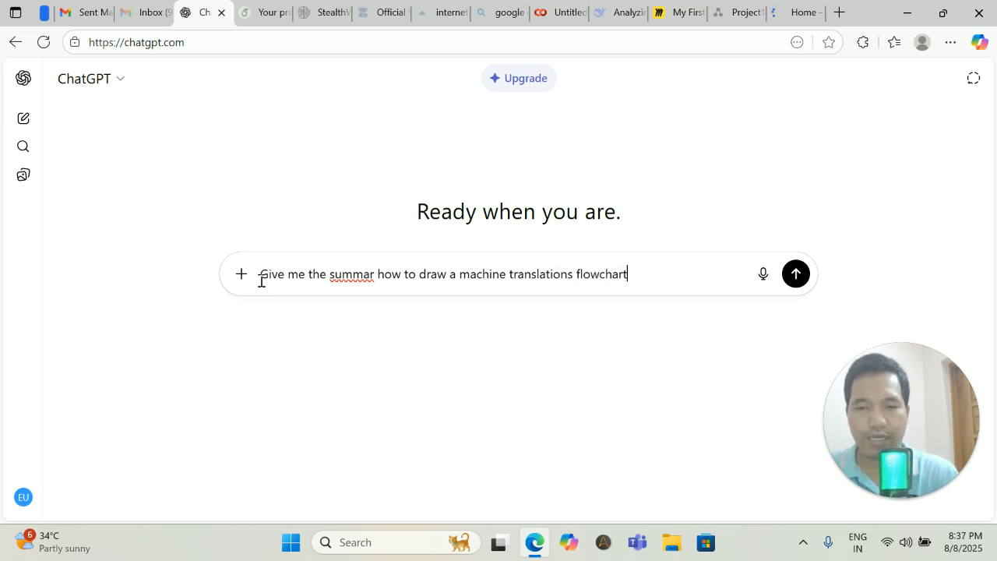
{"action": "left_click", "coordinate": [353, 277]}
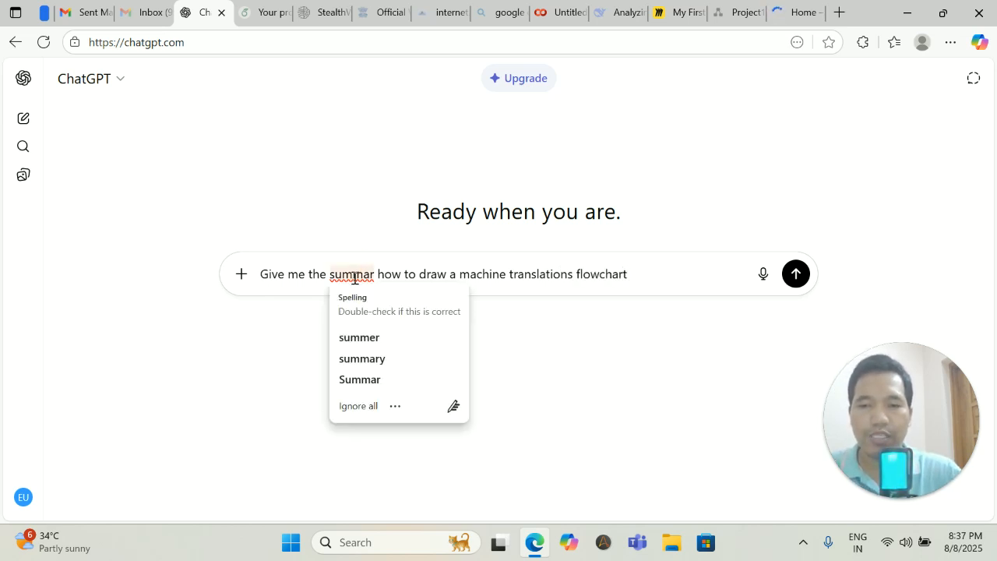
{"action": "left_click", "coordinate": [365, 358]}
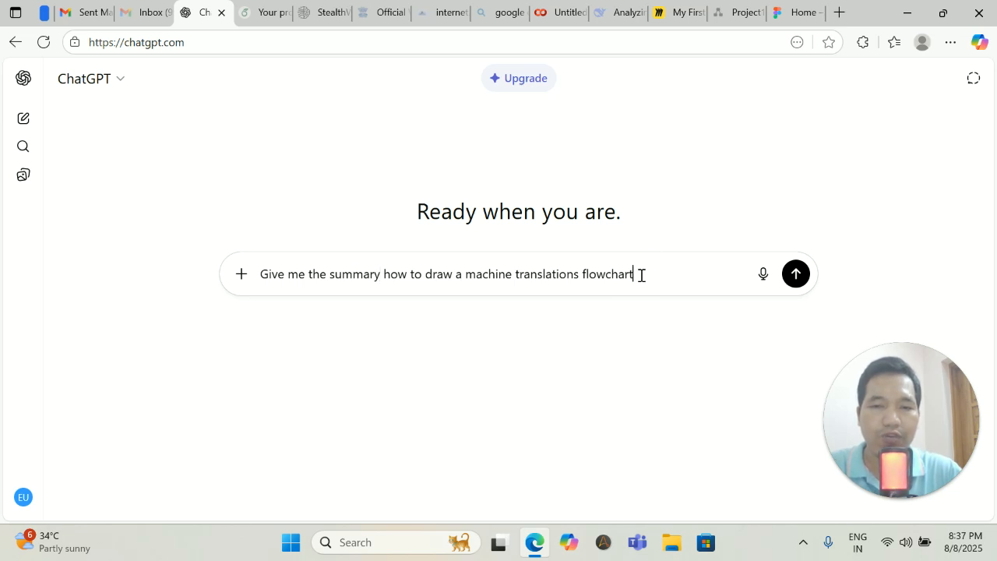
Send the prompt and scroll through ChatGPT's seven-step flowchart summary.
{"action": "key", "text": "Return"}
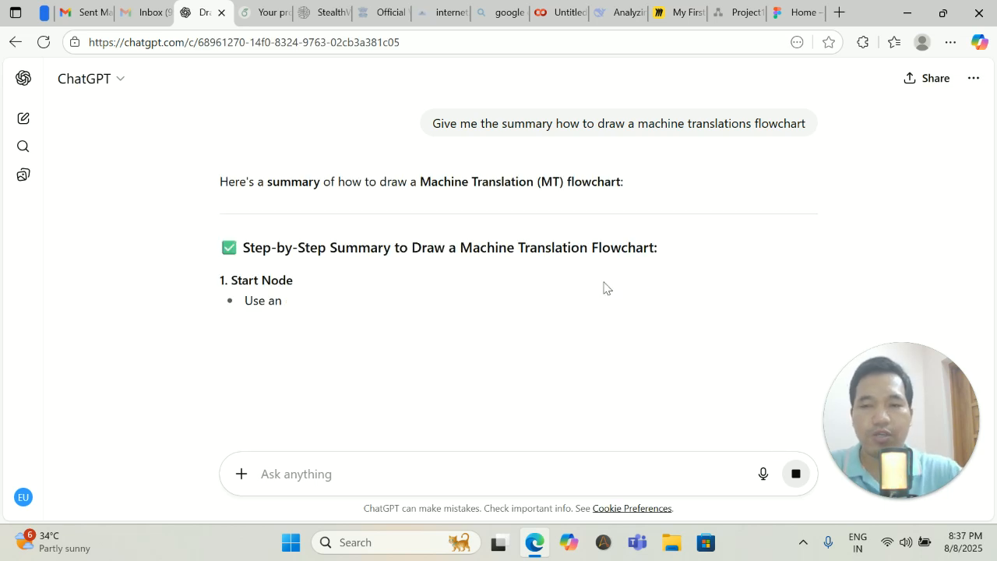
{"action": "scroll", "coordinate": [423, 256], "scroll_direction": "down", "scroll_amount": 1}
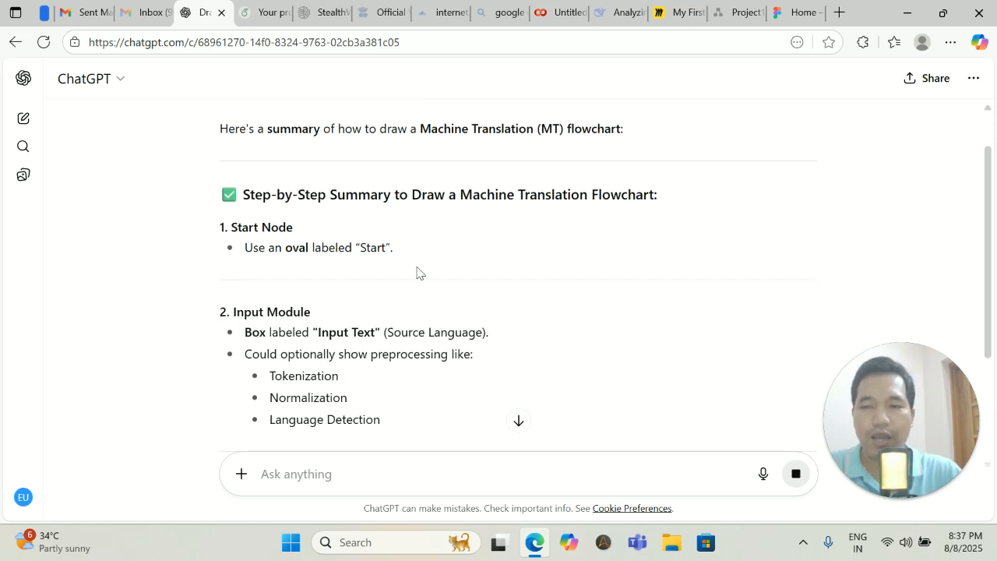
{"action": "scroll", "coordinate": [397, 287], "scroll_direction": "down", "scroll_amount": 1}
{"action": "scroll", "coordinate": [307, 277], "scroll_direction": "down", "scroll_amount": 1}
{"action": "scroll", "coordinate": [304, 277], "scroll_direction": "down", "scroll_amount": 4}
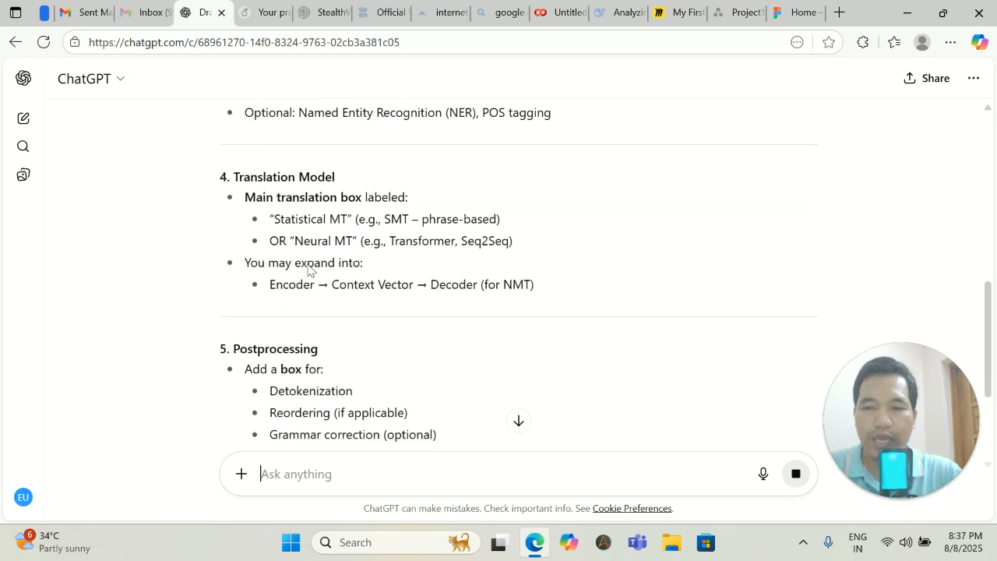
{"action": "scroll", "coordinate": [308, 269], "scroll_direction": "down", "scroll_amount": 2}
{"action": "scroll", "coordinate": [310, 262], "scroll_direction": "down", "scroll_amount": 2}
{"action": "scroll", "coordinate": [310, 265], "scroll_direction": "down", "scroll_amount": 1}
{"action": "scroll", "coordinate": [310, 265], "scroll_direction": "down", "scroll_amount": 3}
{"action": "scroll", "coordinate": [310, 265], "scroll_direction": "up", "scroll_amount": 9}
{"action": "scroll", "coordinate": [311, 265], "scroll_direction": "up", "scroll_amount": 7}
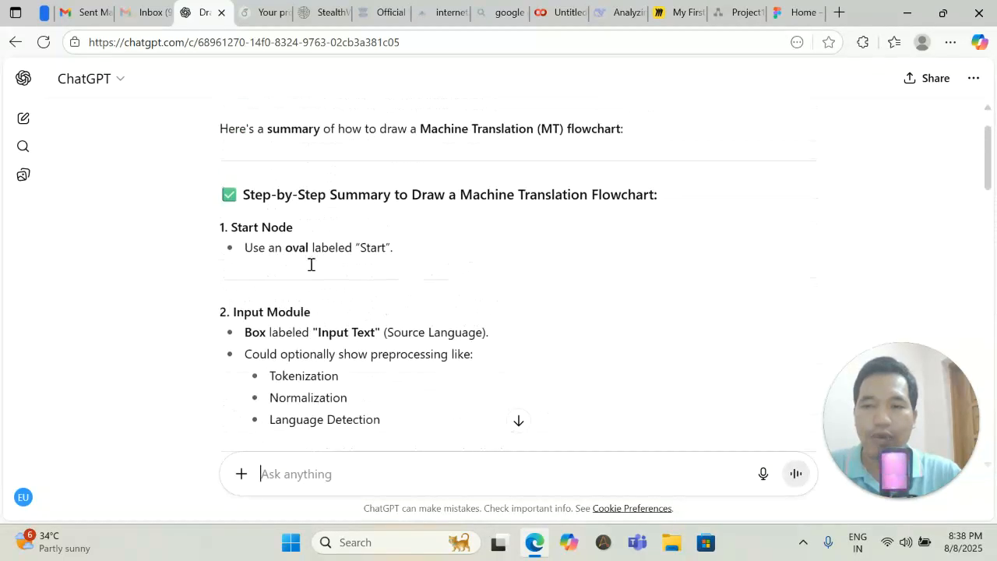
Copy the outline from Start Node through End and return to Figma's home page.
{"action": "left_click_drag", "start_coordinate": [221, 227], "coordinate": [382, 323]}
{"action": "scroll", "coordinate": [338, 312], "scroll_direction": "down", "scroll_amount": 5}
{"action": "scroll", "coordinate": [340, 307], "scroll_direction": "down", "scroll_amount": 4}
{"action": "scroll", "coordinate": [376, 325], "scroll_direction": "down", "scroll_amount": 1}
{"action": "left_click", "coordinate": [406, 273]}
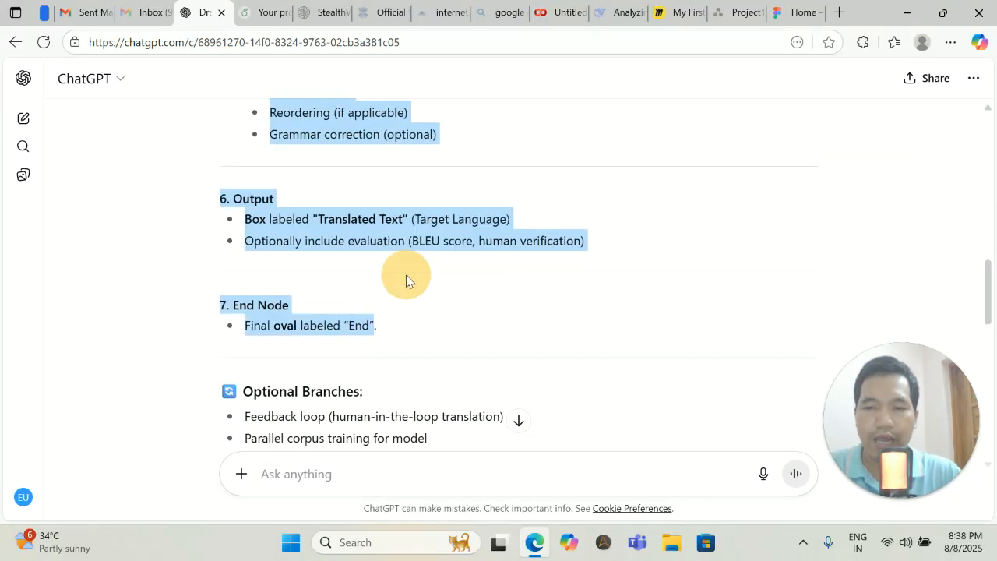
{"action": "left_click", "coordinate": [796, 23]}
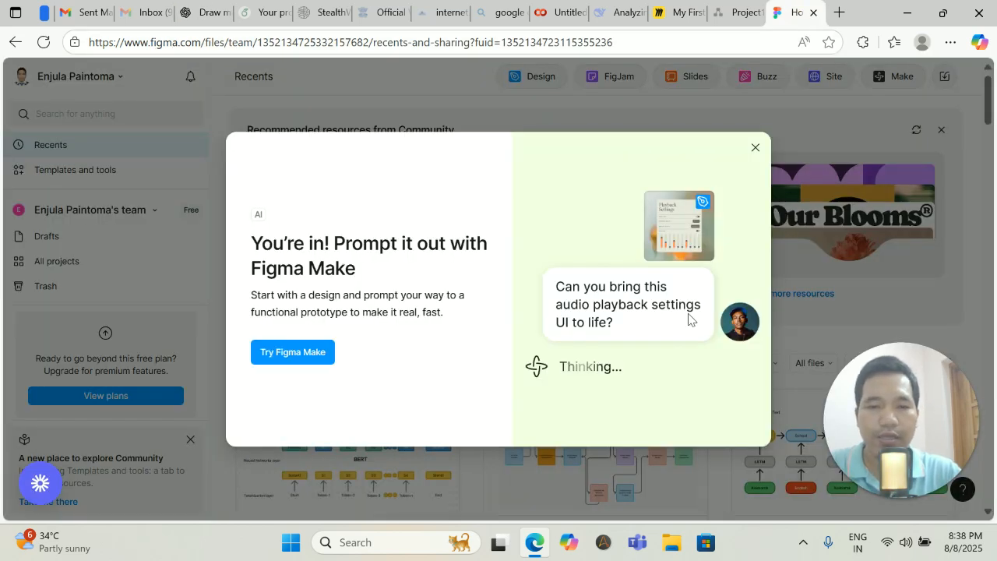
Dismiss the Figma Make promo and create a new FigJam board from Drafts.
{"action": "left_click", "coordinate": [376, 81]}
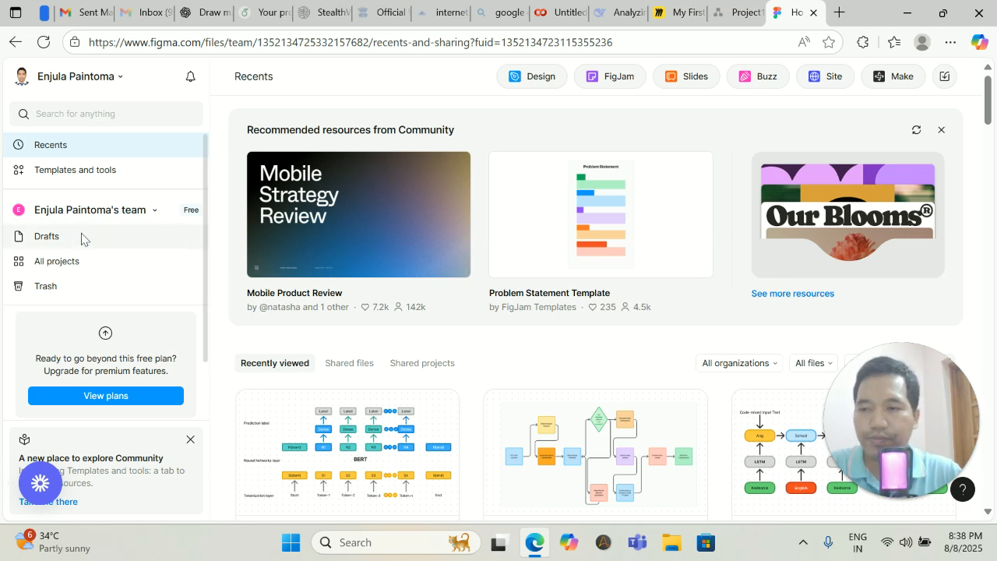
{"action": "left_click", "coordinate": [51, 240]}
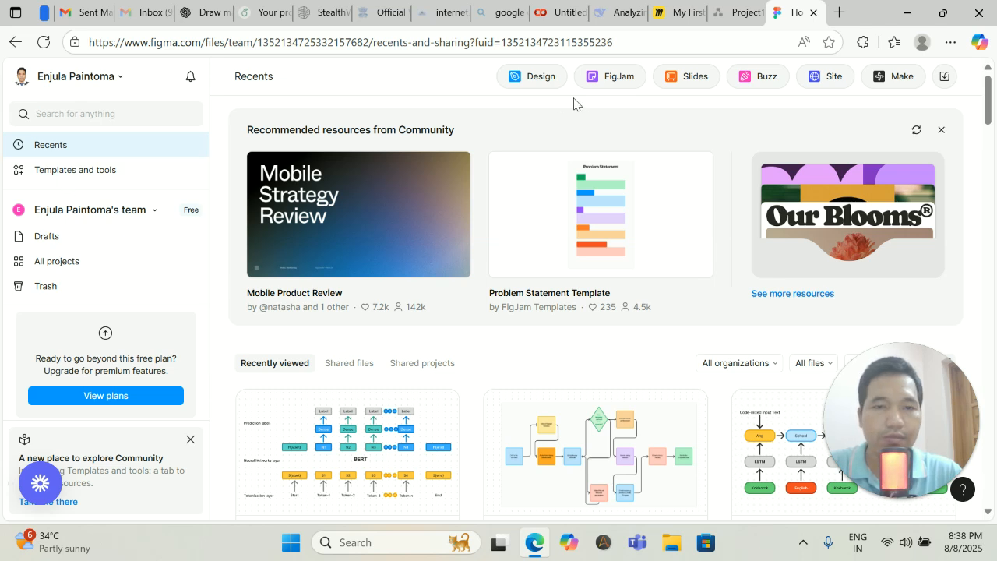
{"action": "left_click", "coordinate": [609, 78]}
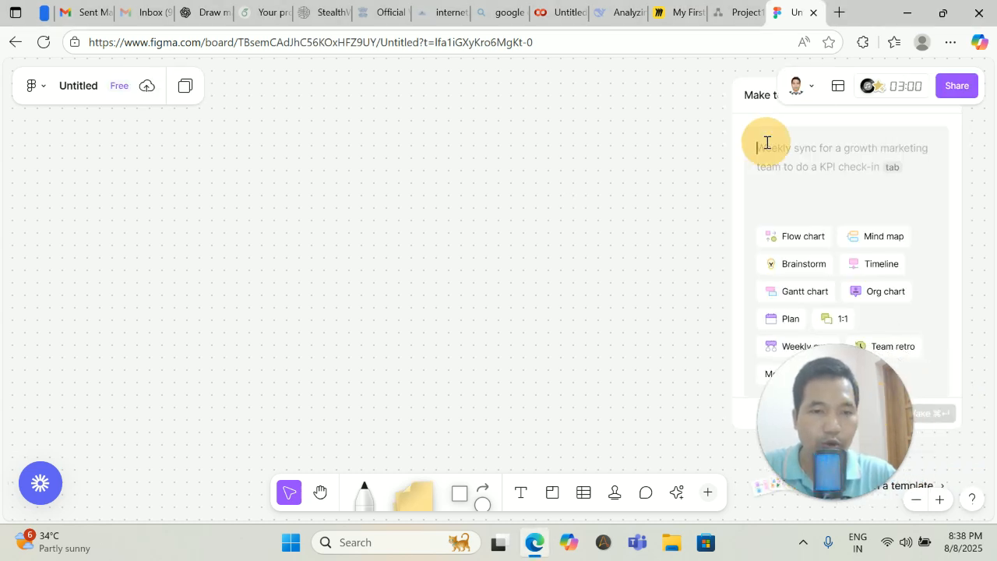
Paste the translation outline into the Make prompt and generate the flow chart.
{"action": "key", "text": "ctrl+v"}
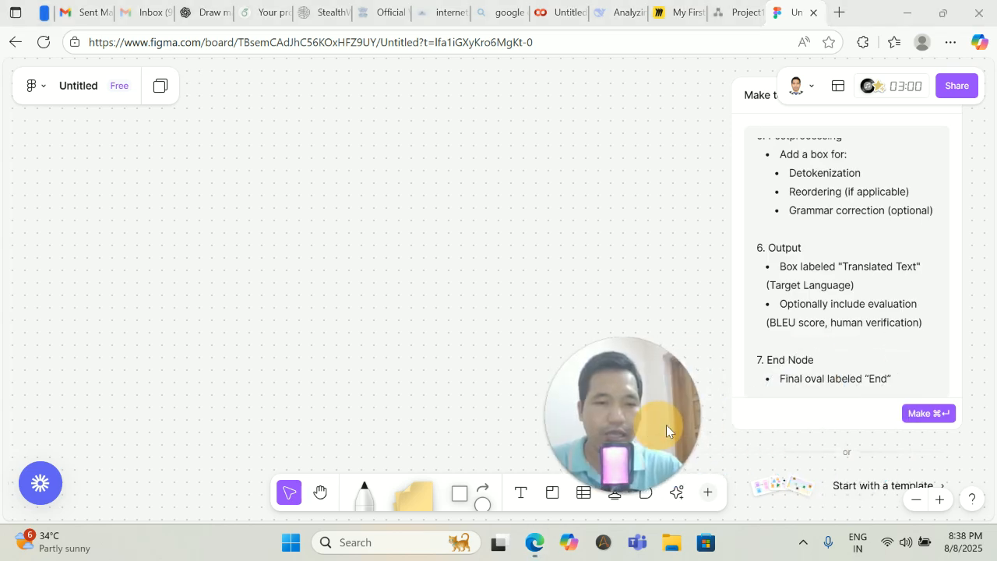
{"action": "scroll", "coordinate": [884, 276], "scroll_direction": "up", "scroll_amount": 3}
{"action": "scroll", "coordinate": [884, 276], "scroll_direction": "up", "scroll_amount": 10}
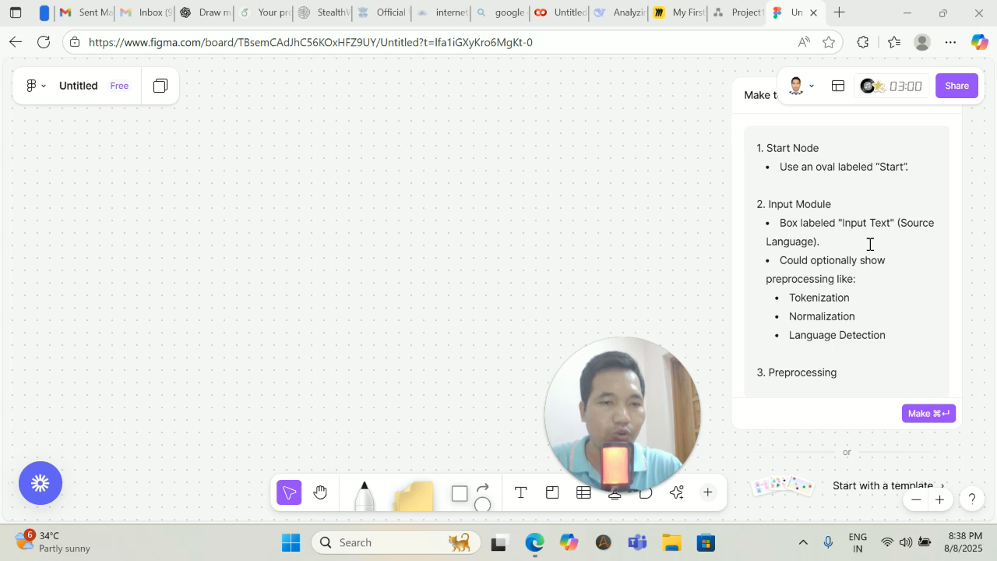
{"action": "scroll", "coordinate": [869, 244], "scroll_direction": "down", "scroll_amount": 5}
{"action": "scroll", "coordinate": [869, 244], "scroll_direction": "down", "scroll_amount": 8}
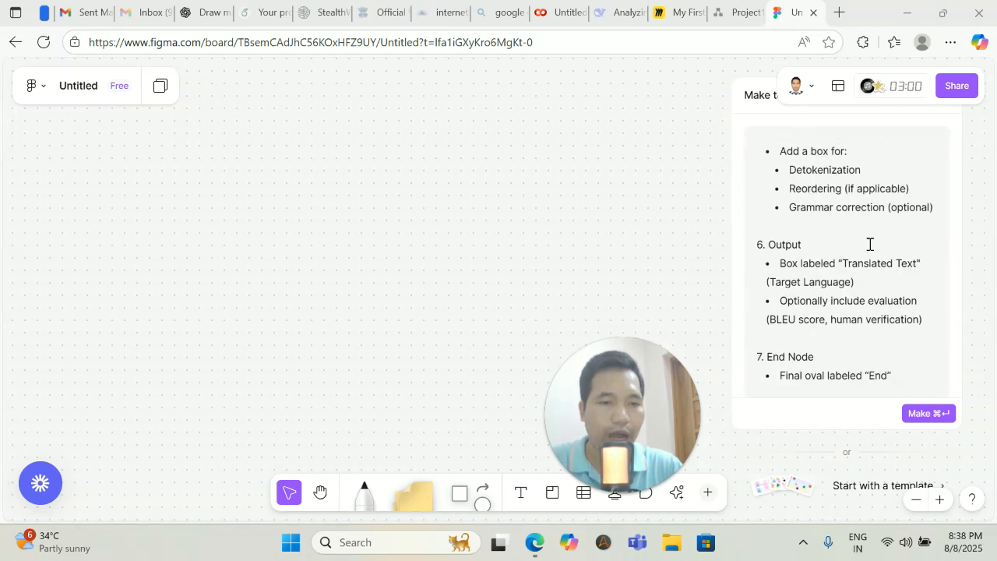
{"action": "left_click", "coordinate": [927, 415]}
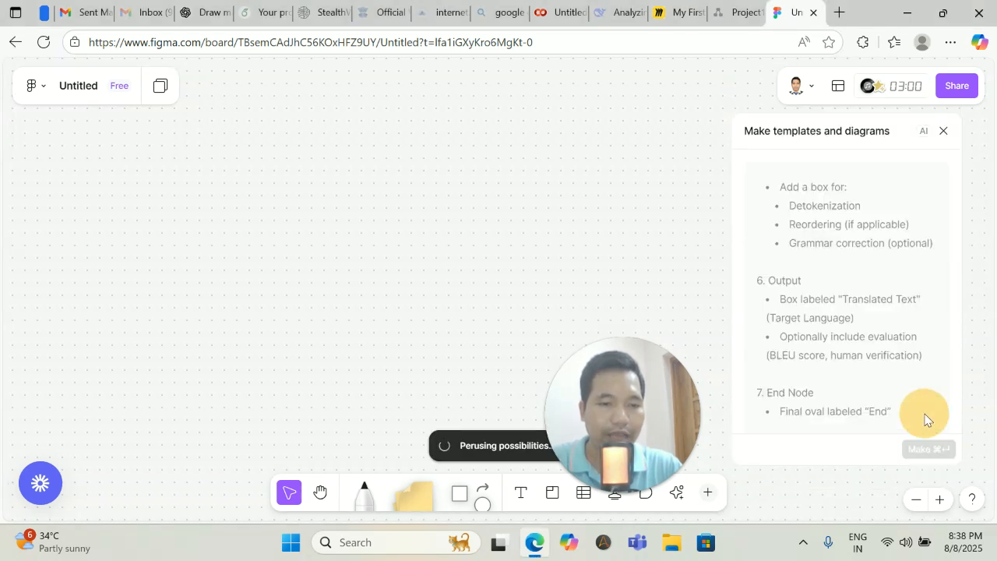
{"action": "left_click_drag", "start_coordinate": [637, 425], "coordinate": [887, 325]}
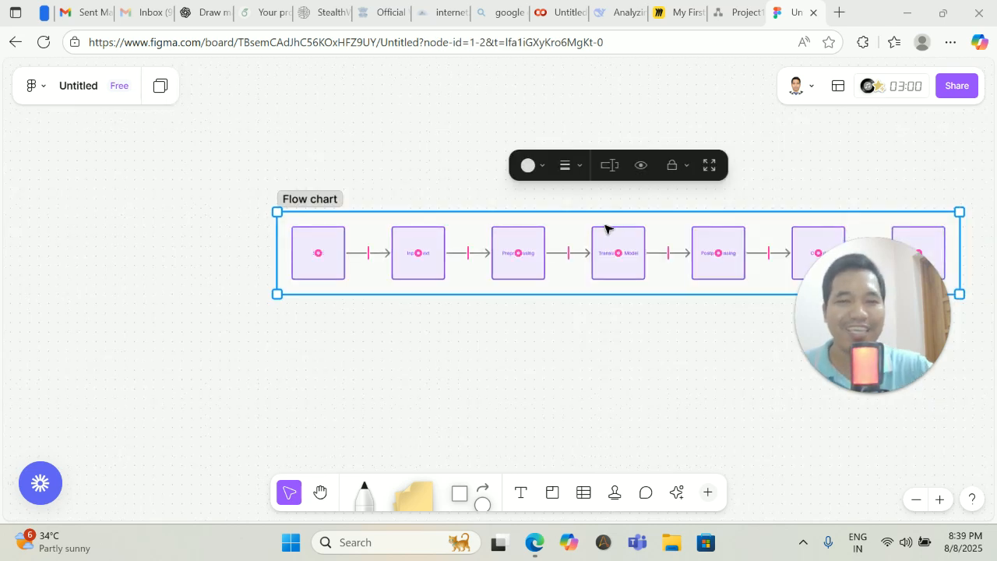
Arrange Start, Input Text, Preprocessing, Translation Model, Postprocessing, Output and End into a two-row zigzag.
{"action": "left_click", "coordinate": [628, 211]}
{"action": "left_click_drag", "start_coordinate": [517, 201], "coordinate": [520, 192]}
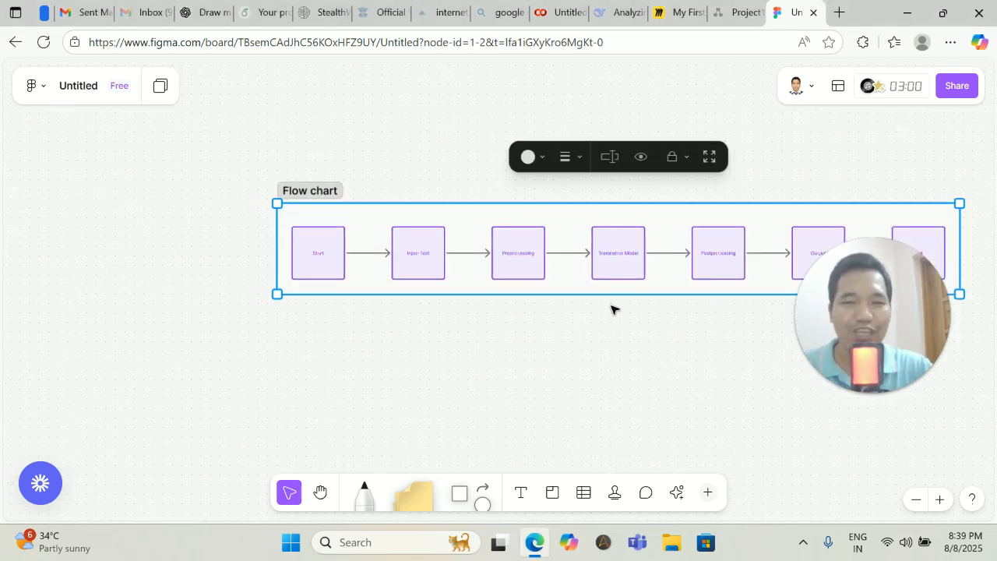
{"action": "left_click_drag", "start_coordinate": [892, 414], "coordinate": [900, 436]}
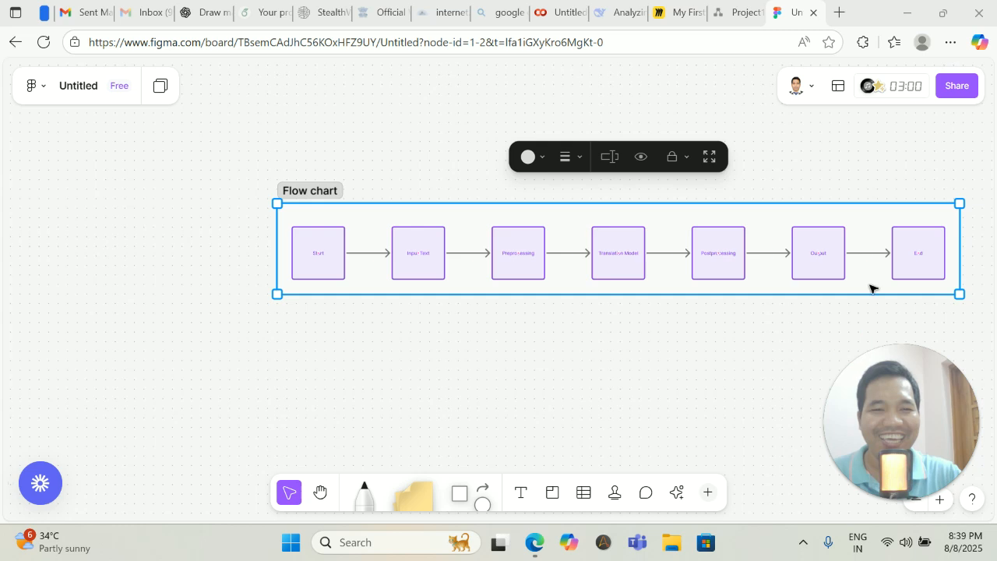
{"action": "left_click", "coordinate": [847, 335]}
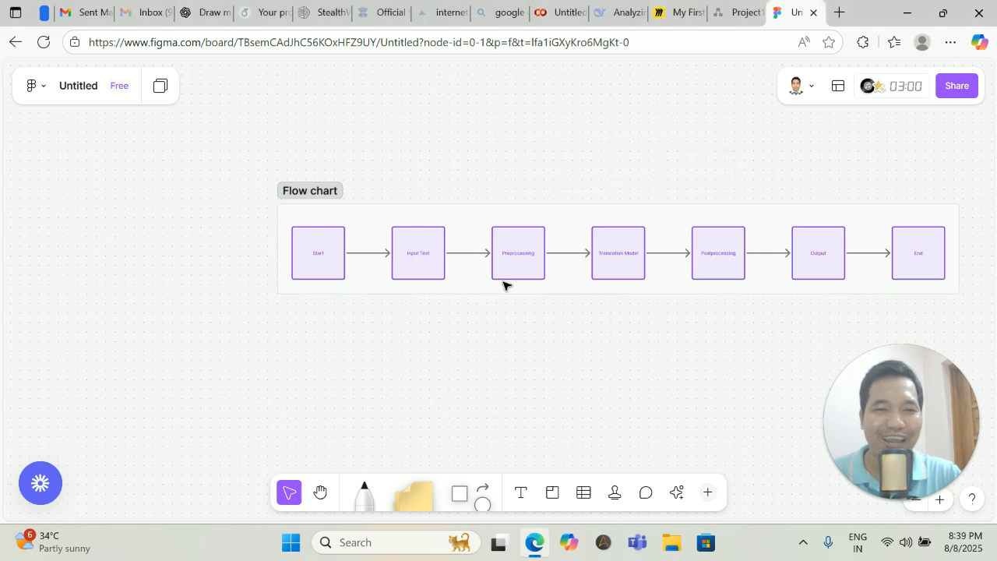
{"action": "left_click_drag", "start_coordinate": [335, 249], "coordinate": [394, 139]}
{"action": "left_click", "coordinate": [415, 253]}
{"action": "left_click_drag", "start_coordinate": [416, 253], "coordinate": [463, 151]}
{"action": "left_click_drag", "start_coordinate": [514, 263], "coordinate": [461, 301]}
{"action": "left_click_drag", "start_coordinate": [604, 259], "coordinate": [615, 173]}
{"action": "left_click_drag", "start_coordinate": [705, 257], "coordinate": [664, 166]}
{"action": "left_click_drag", "start_coordinate": [812, 257], "coordinate": [756, 163]}
{"action": "left_click_drag", "start_coordinate": [919, 279], "coordinate": [779, 314]}
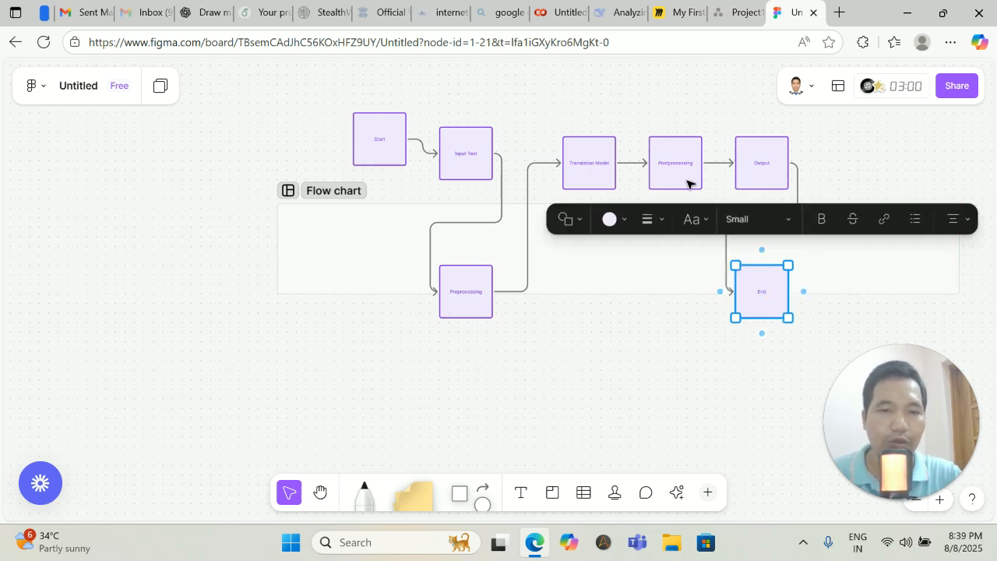
Resize the Flow chart section's top, bottom and right edges to enclose all seven boxes.
{"action": "left_click", "coordinate": [854, 281]}
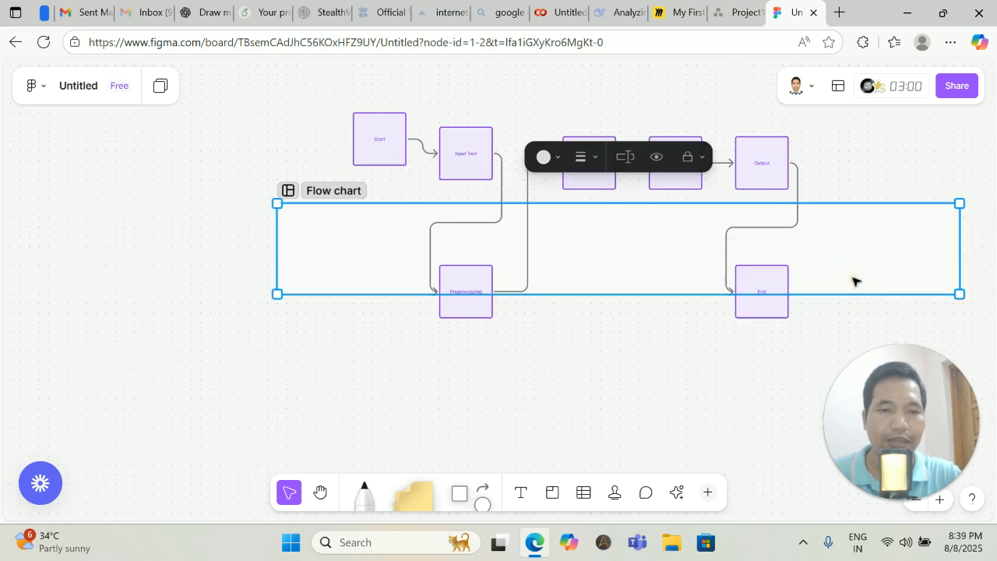
{"action": "left_click", "coordinate": [763, 385]}
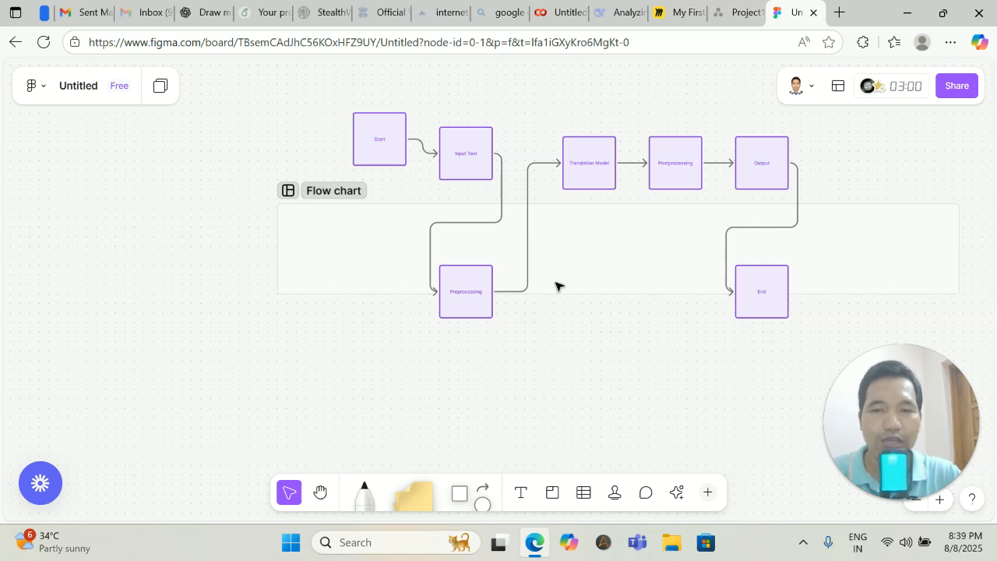
{"action": "scroll", "coordinate": [554, 283], "scroll_direction": "down", "scroll_amount": 1}
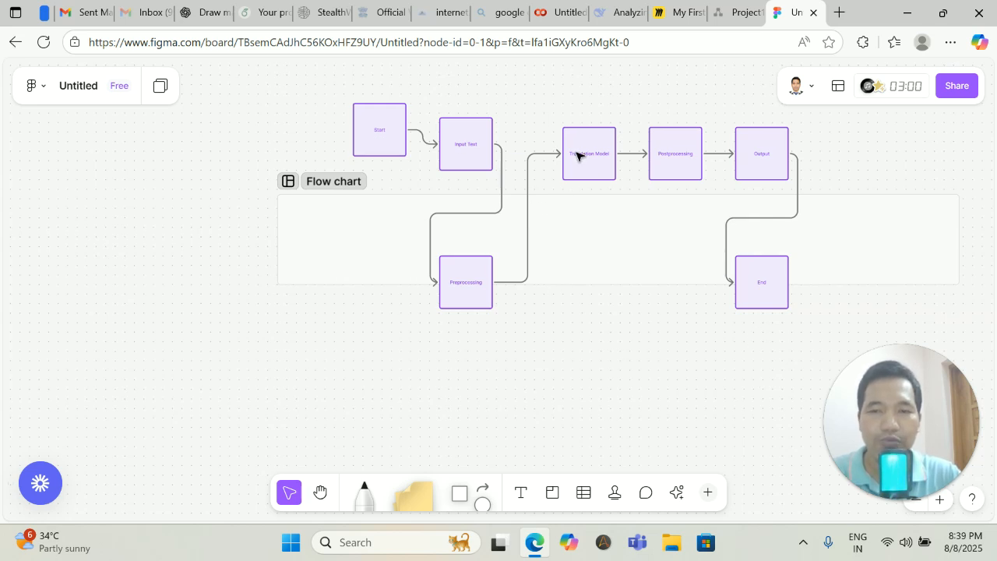
{"action": "left_click", "coordinate": [364, 195]}
{"action": "left_click_drag", "start_coordinate": [389, 194], "coordinate": [334, 84]}
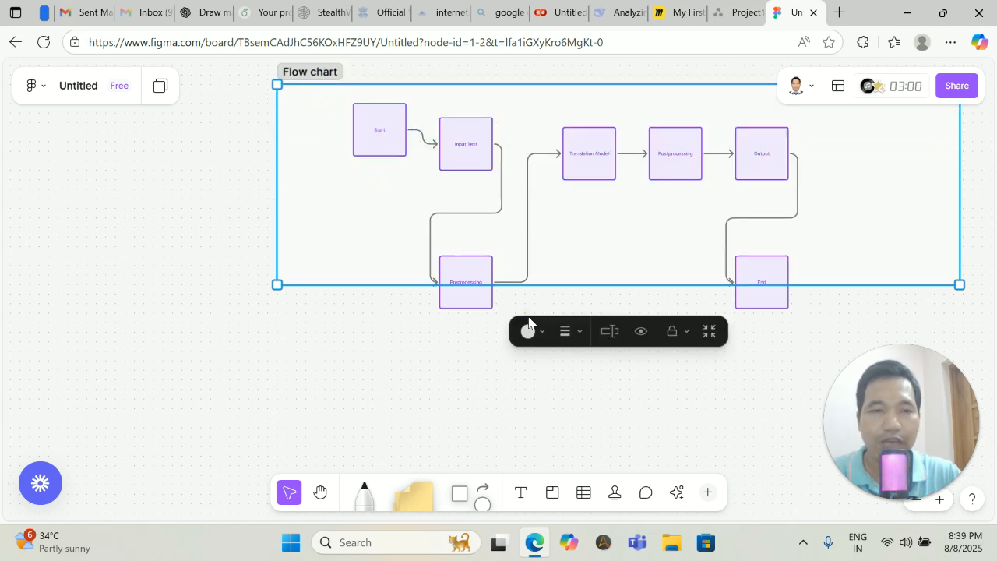
{"action": "scroll", "coordinate": [901, 316], "scroll_direction": "up", "scroll_amount": 1}
{"action": "left_click_drag", "start_coordinate": [873, 292], "coordinate": [861, 336]}
{"action": "scroll", "coordinate": [852, 251], "scroll_direction": "up", "scroll_amount": 1}
{"action": "scroll", "coordinate": [853, 251], "scroll_direction": "up", "scroll_amount": 2}
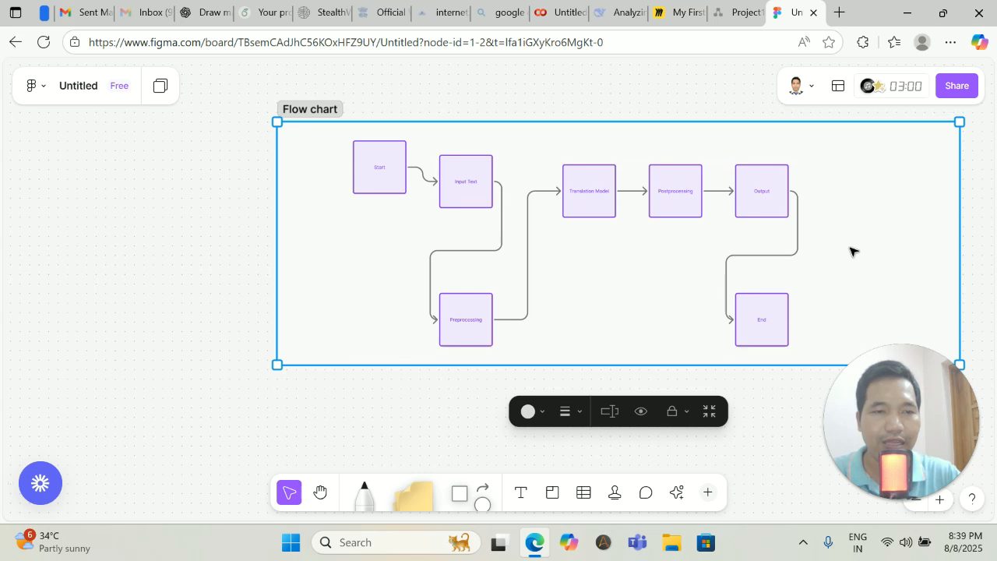
{"action": "left_click_drag", "start_coordinate": [961, 122], "coordinate": [872, 131]}
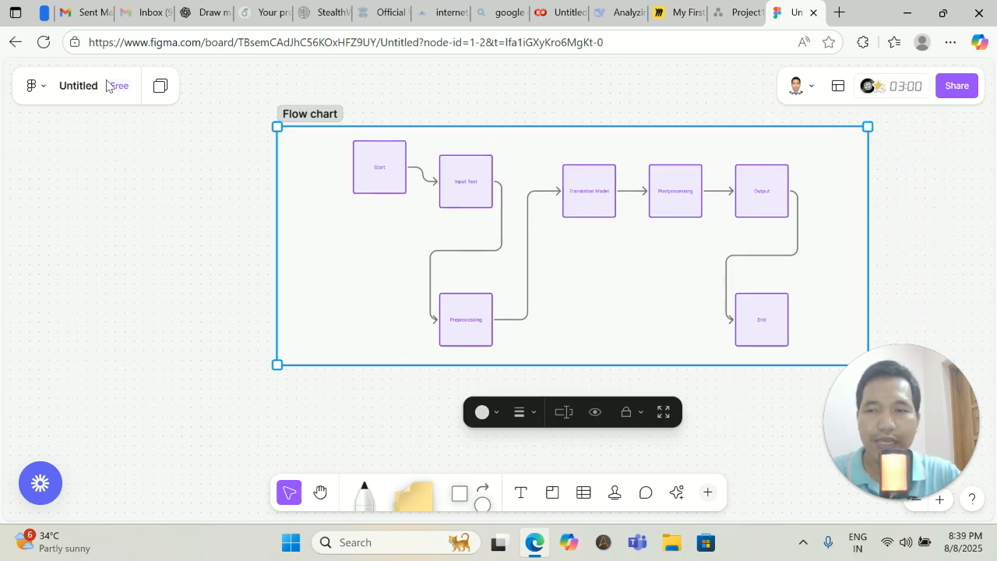
Export the Flow chart section as a high-quality JPG and open the exported file.
{"action": "left_click", "coordinate": [35, 86]}
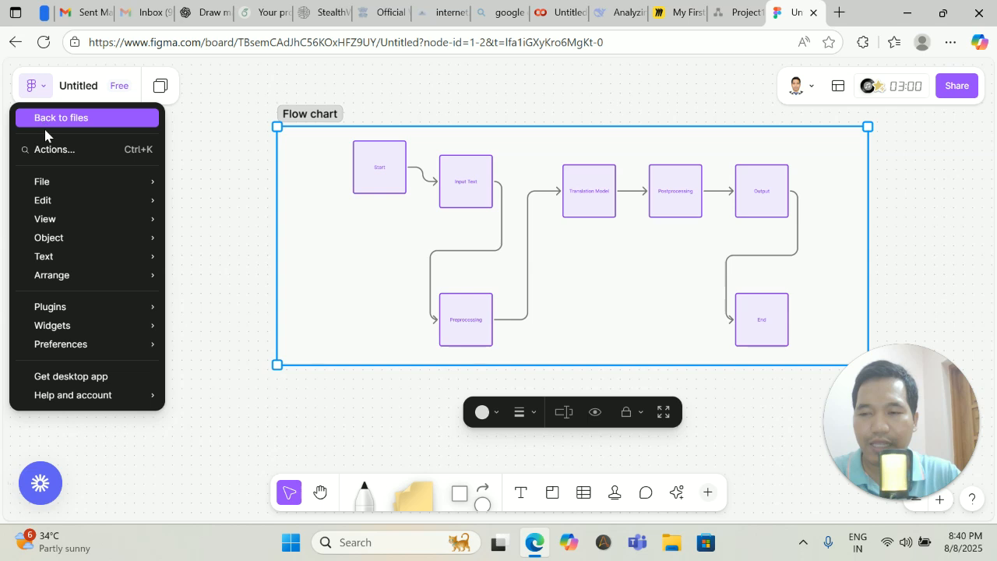
{"action": "mouse_move", "coordinate": [59, 187]}
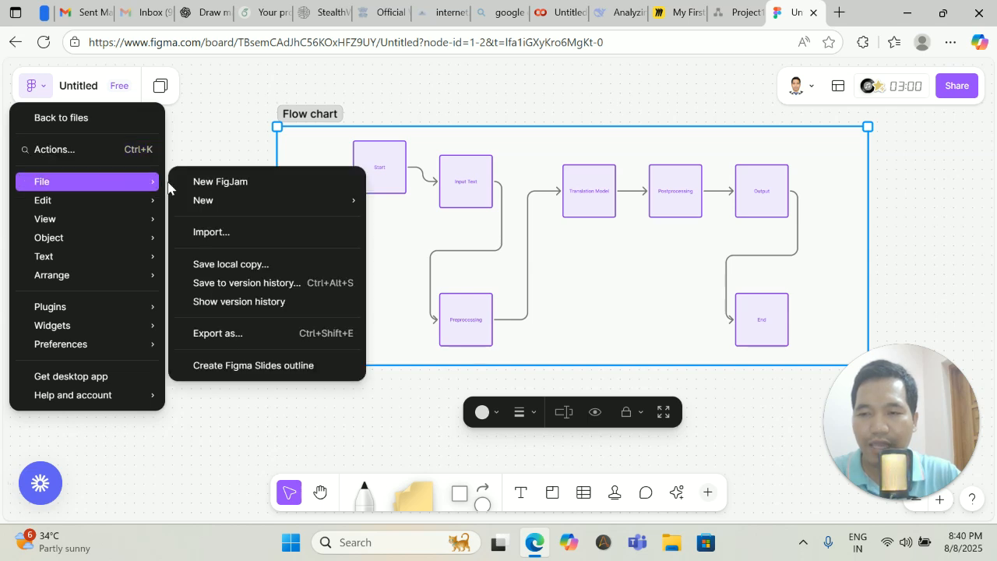
{"action": "left_click", "coordinate": [237, 333]}
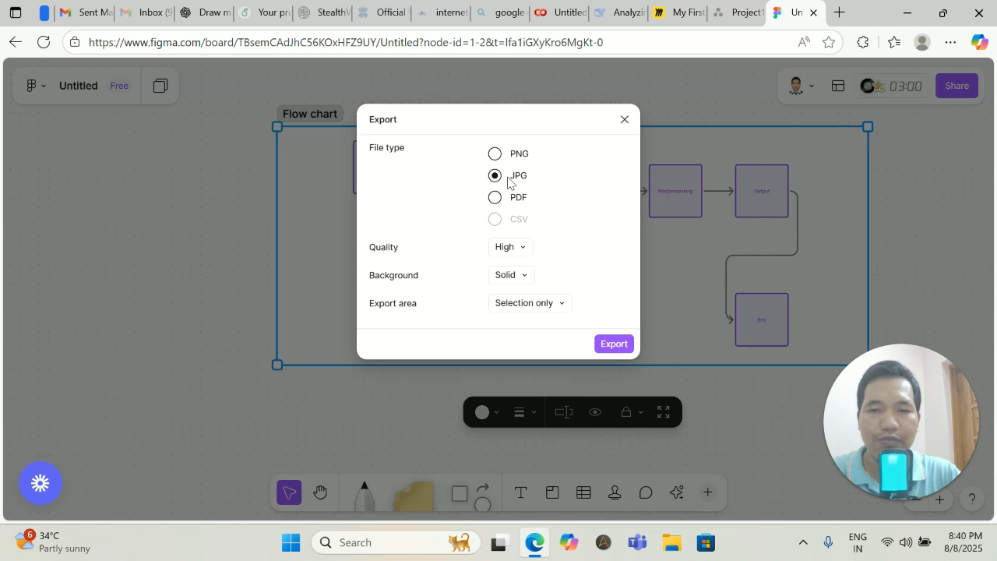
{"action": "left_click", "coordinate": [612, 345]}
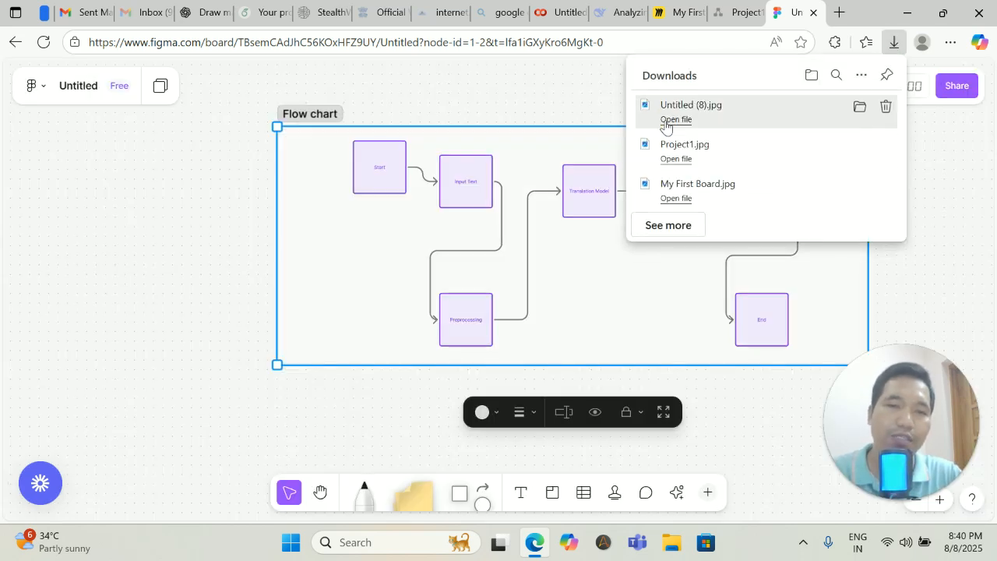
{"action": "left_click", "coordinate": [666, 121]}
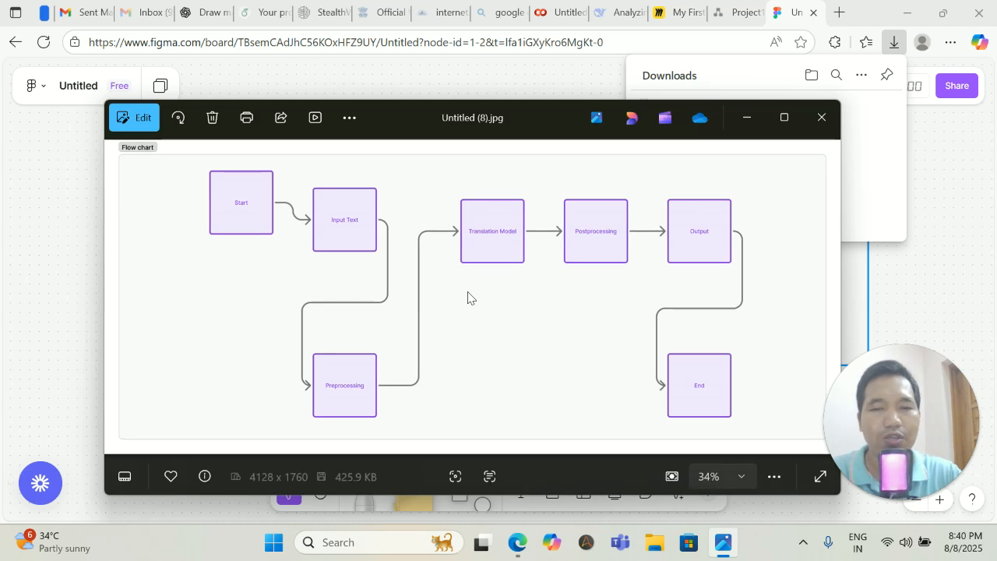
Search Windows for 'word' and launch Microsoft Word.
{"action": "left_click", "coordinate": [372, 543]}
{"action": "type", "text": "word"}
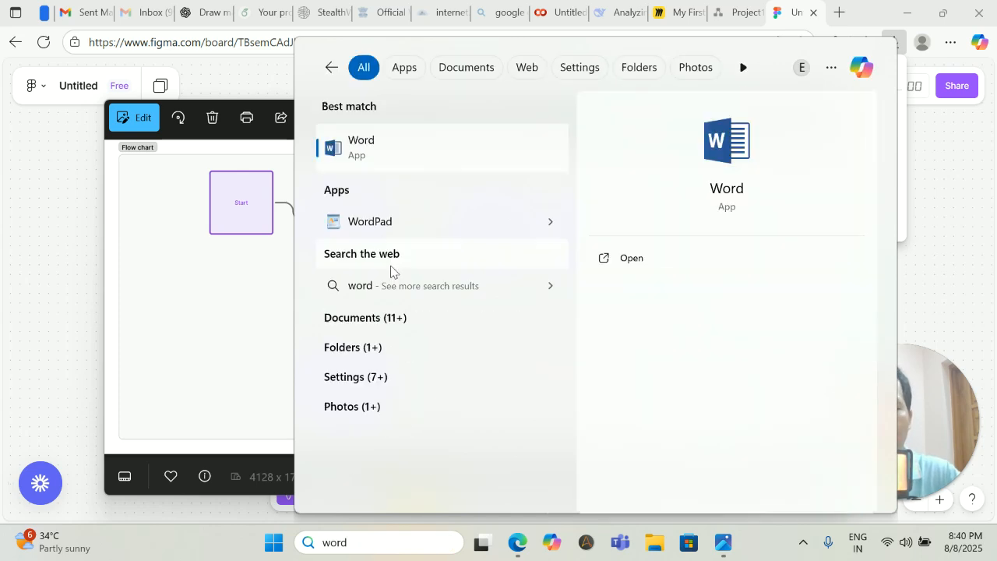
{"action": "left_click", "coordinate": [365, 150]}
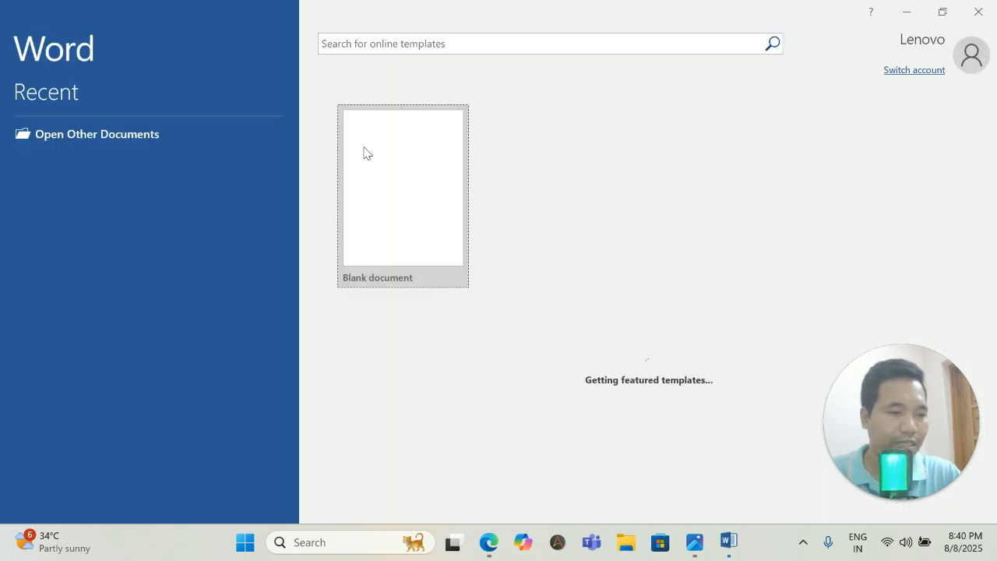
Create a blank Word document and drag the exported JPG from Downloads into it.
{"action": "left_click", "coordinate": [375, 168]}
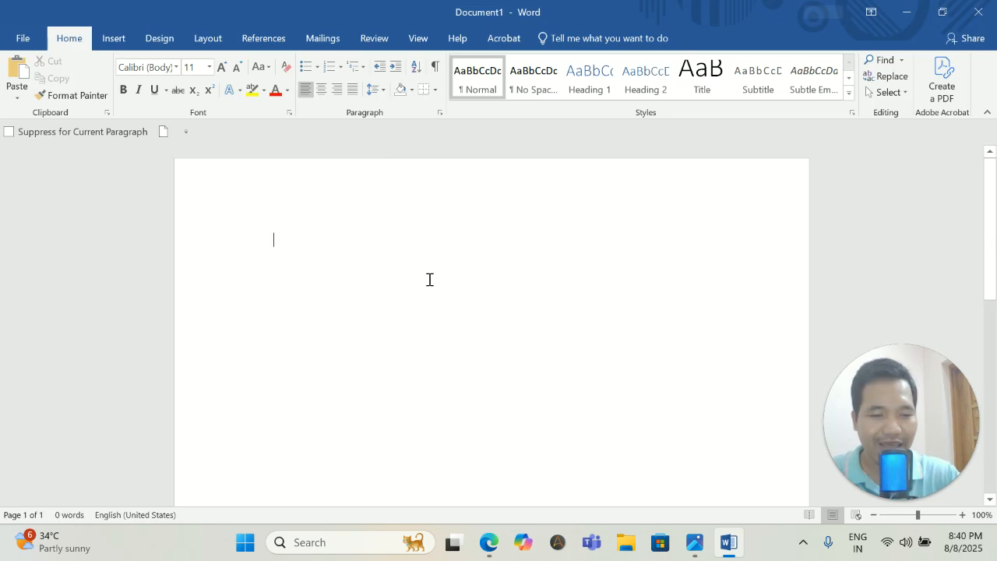
{"action": "key", "text": "Return"}
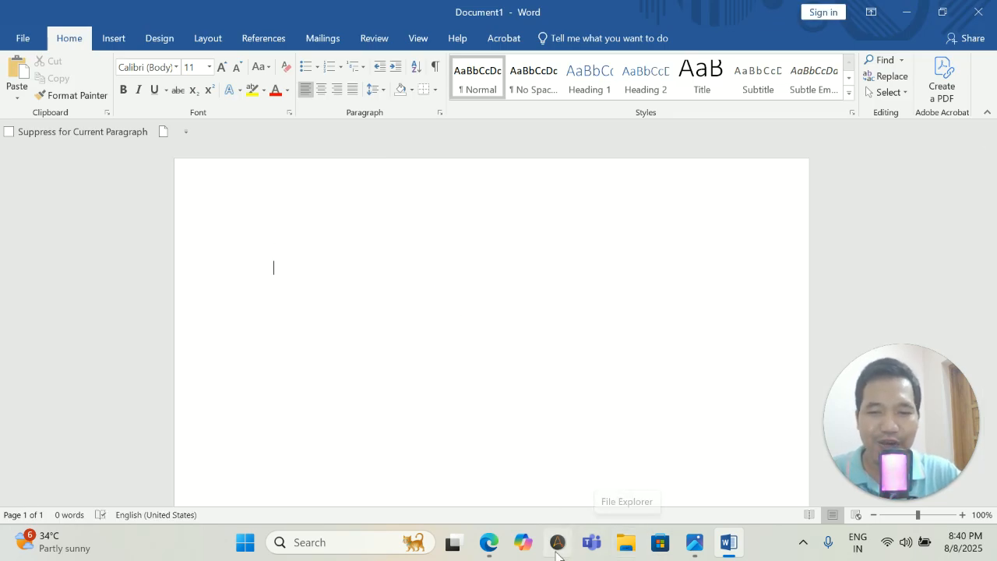
{"action": "left_click", "coordinate": [633, 551]}
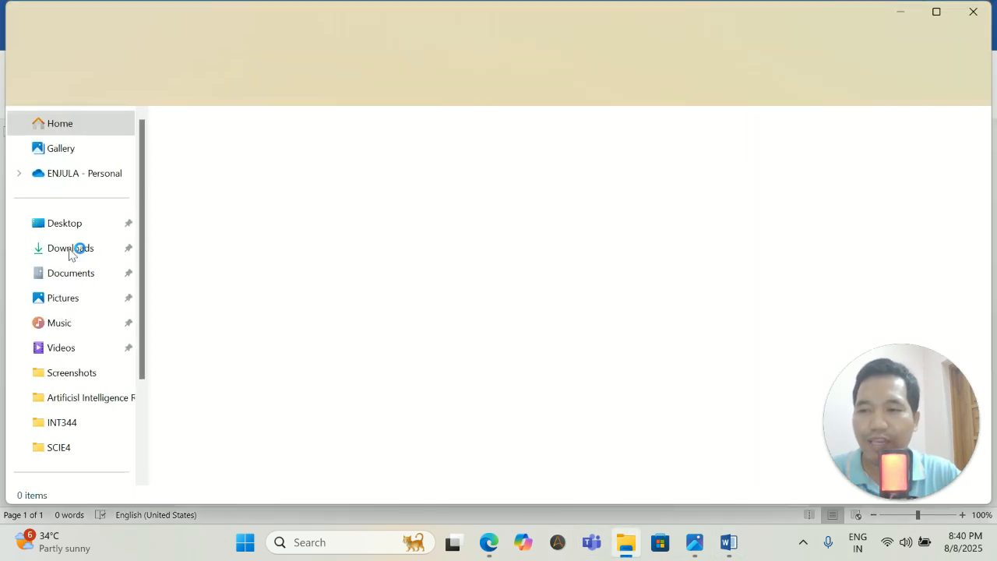
{"action": "left_click", "coordinate": [68, 250]}
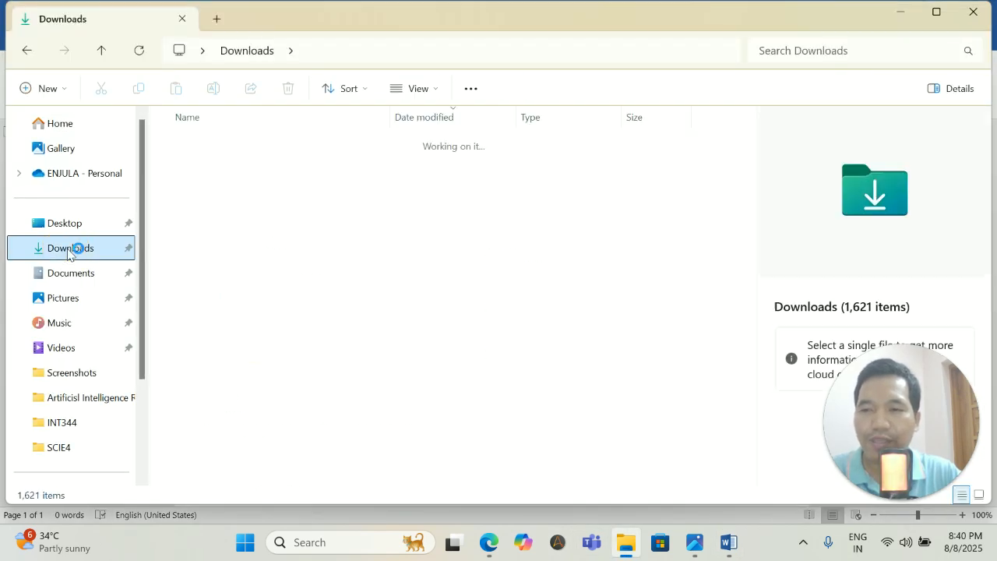
{"action": "left_click", "coordinate": [196, 165]}
{"action": "left_click_drag", "start_coordinate": [196, 165], "coordinate": [463, 315]}
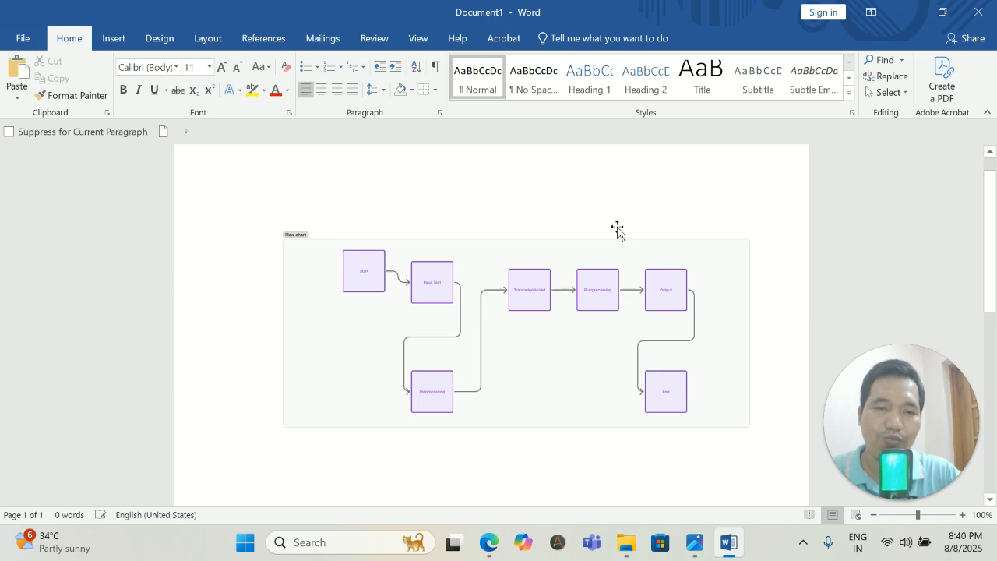
Drag the picture's corner handles to enlarge the flowchart to nearly full page width.
{"action": "left_click", "coordinate": [573, 289]}
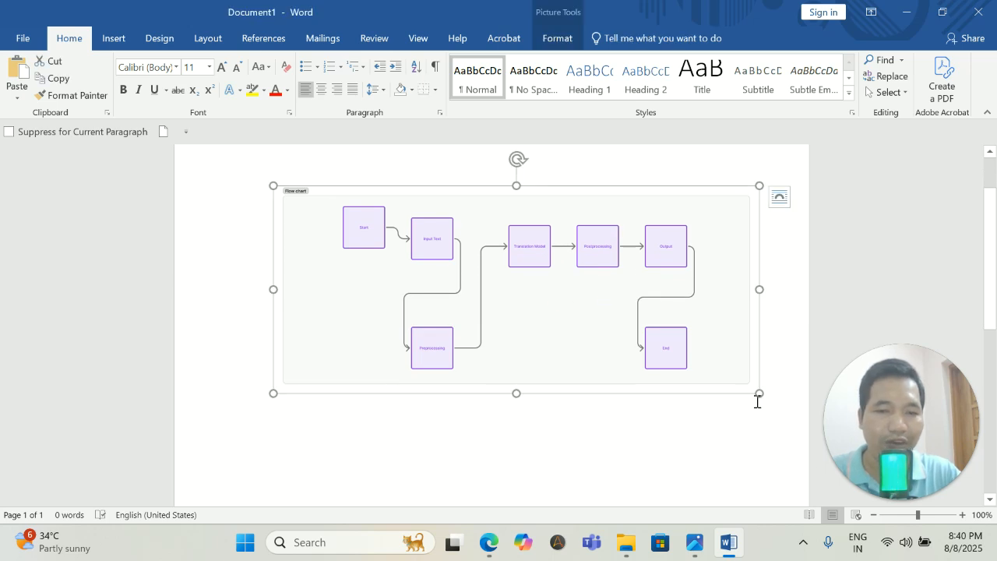
{"action": "mouse_move", "coordinate": [515, 392]}
{"action": "left_mouse_down"}
{"action": "mouse_move", "coordinate": [532, 494]}
{"action": "mouse_move", "coordinate": [543, 439]}
{"action": "mouse_move", "coordinate": [521, 351]}
{"action": "left_mouse_up"}
{"action": "left_click", "coordinate": [585, 419]}
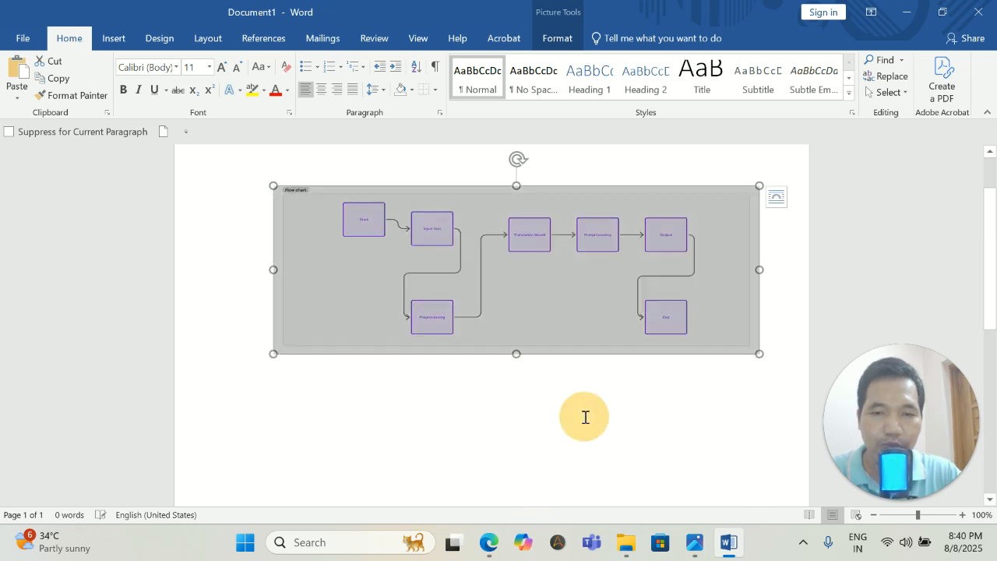
{"action": "left_click", "coordinate": [690, 422]}
{"action": "left_click", "coordinate": [795, 314]}
{"action": "left_click", "coordinate": [580, 288]}
{"action": "left_click_drag", "start_coordinate": [760, 355], "coordinate": [772, 363]}
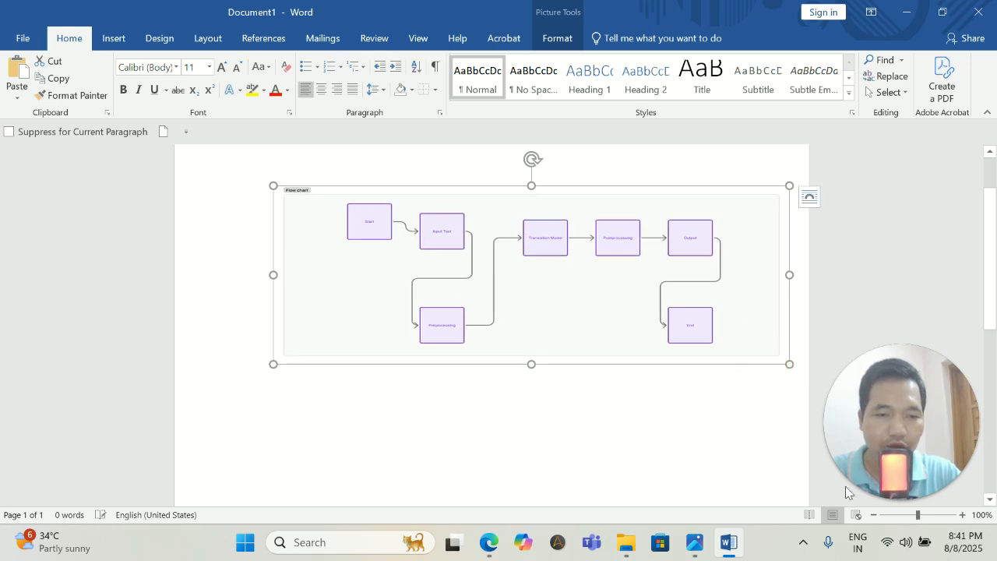
Zoom the document in to check the enlarged chart, then head back to FigJam.
{"action": "left_click", "coordinate": [934, 516]}
{"action": "left_click_drag", "start_coordinate": [640, 330], "coordinate": [433, 292]}
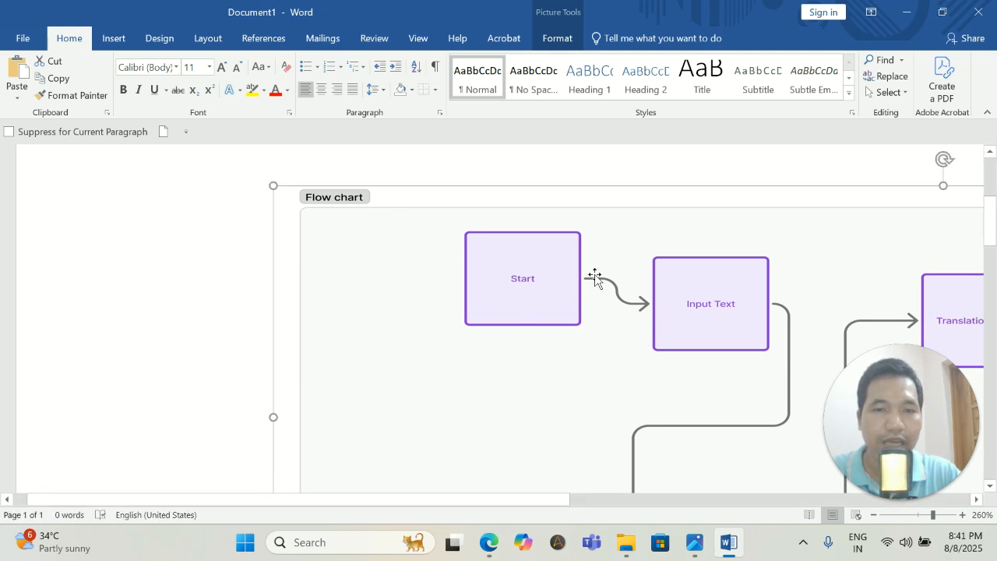
{"action": "left_click", "coordinate": [489, 543]}
Deselect everything, scroll the board to blank space, and pick the Square shape.
{"action": "left_click", "coordinate": [363, 316]}
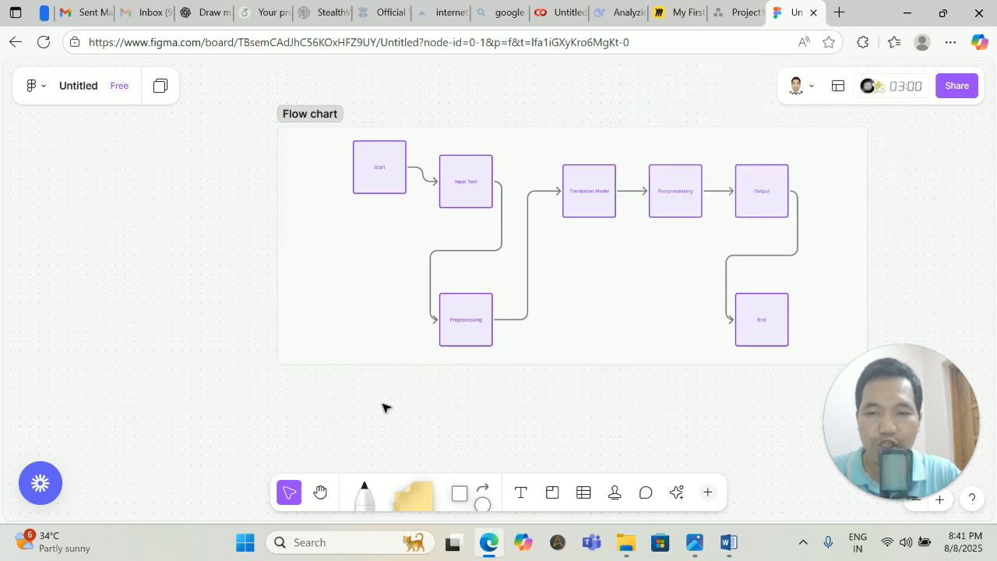
{"action": "scroll", "coordinate": [543, 300], "scroll_direction": "up", "scroll_amount": 1}
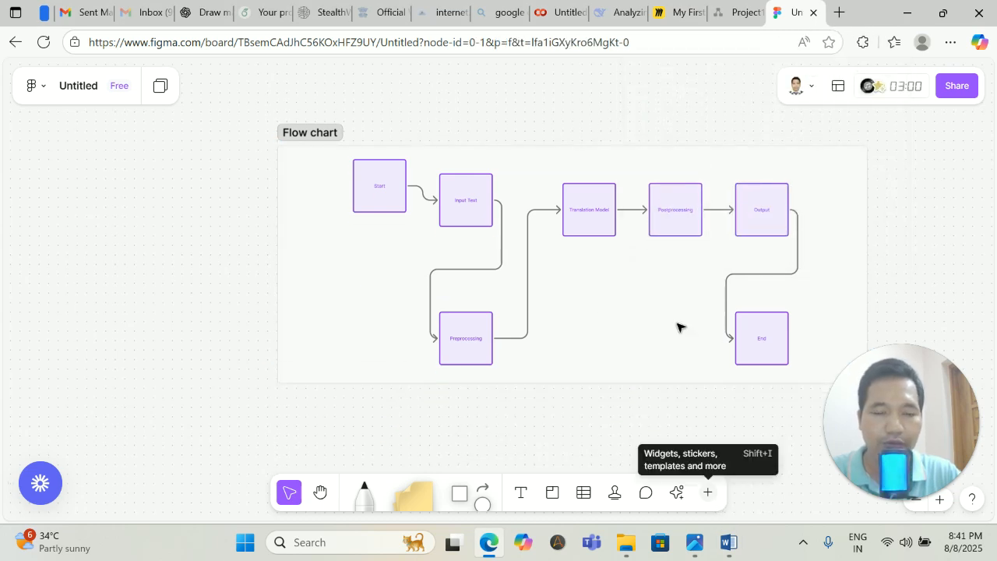
{"action": "scroll", "coordinate": [674, 319], "scroll_direction": "up", "scroll_amount": 1}
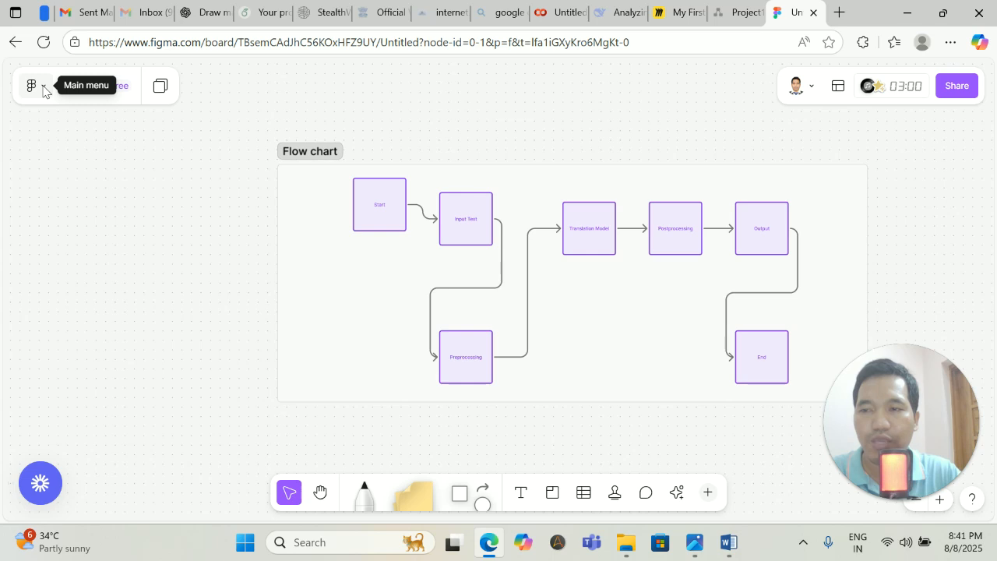
{"action": "left_click", "coordinate": [460, 496]}
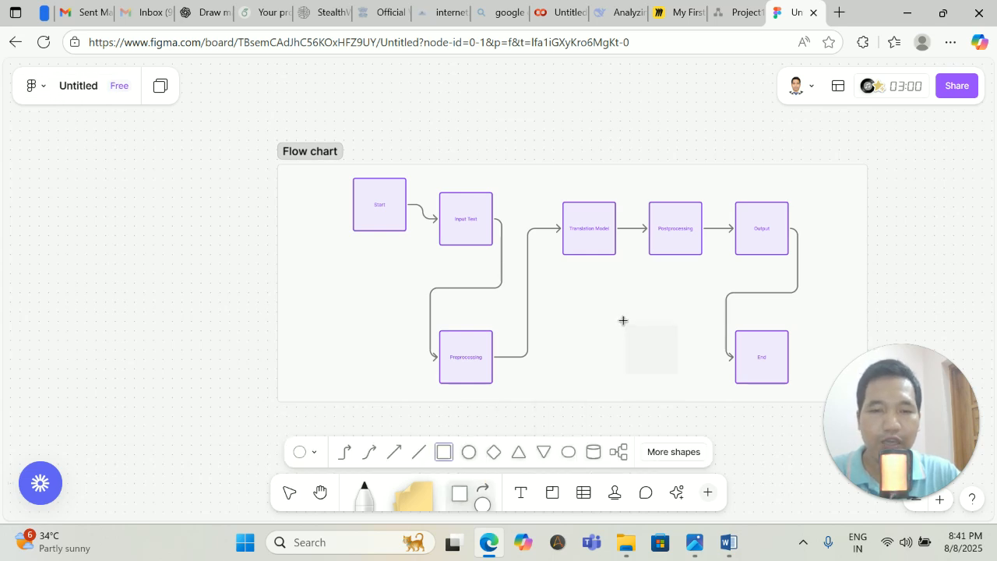
{"action": "scroll", "coordinate": [623, 320], "scroll_direction": "down", "scroll_amount": 6}
{"action": "scroll", "coordinate": [590, 363], "scroll_direction": "down", "scroll_amount": 5}
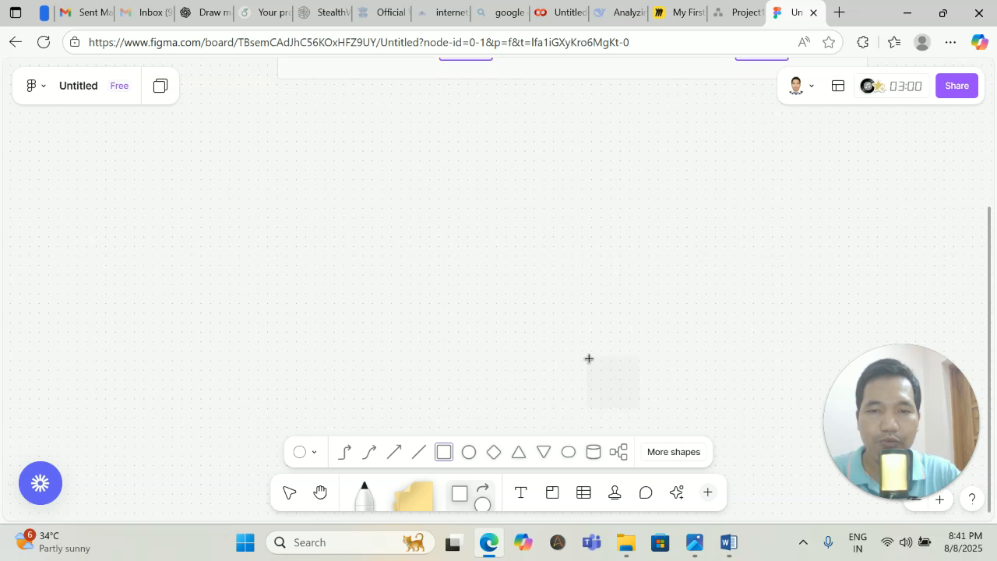
{"action": "left_click", "coordinate": [446, 457]}
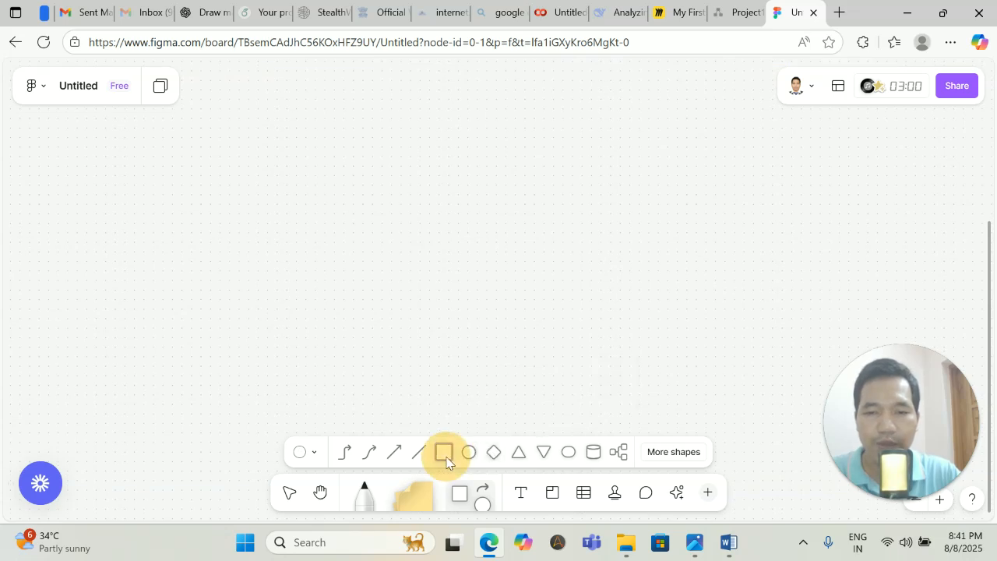
Draw a rectangle and add three connected boxes: two to the right and one below.
{"action": "left_click_drag", "start_coordinate": [315, 156], "coordinate": [387, 189]}
{"action": "left_click", "coordinate": [402, 173]}
{"action": "left_click", "coordinate": [459, 169]}
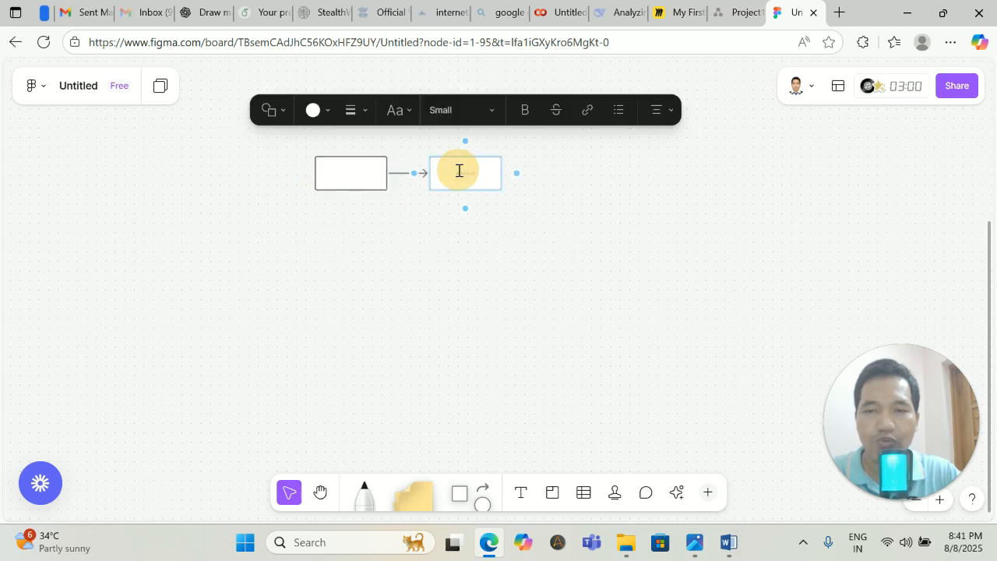
{"action": "left_click", "coordinate": [574, 175]}
{"action": "left_click", "coordinate": [500, 176]}
{"action": "left_click", "coordinate": [517, 172]}
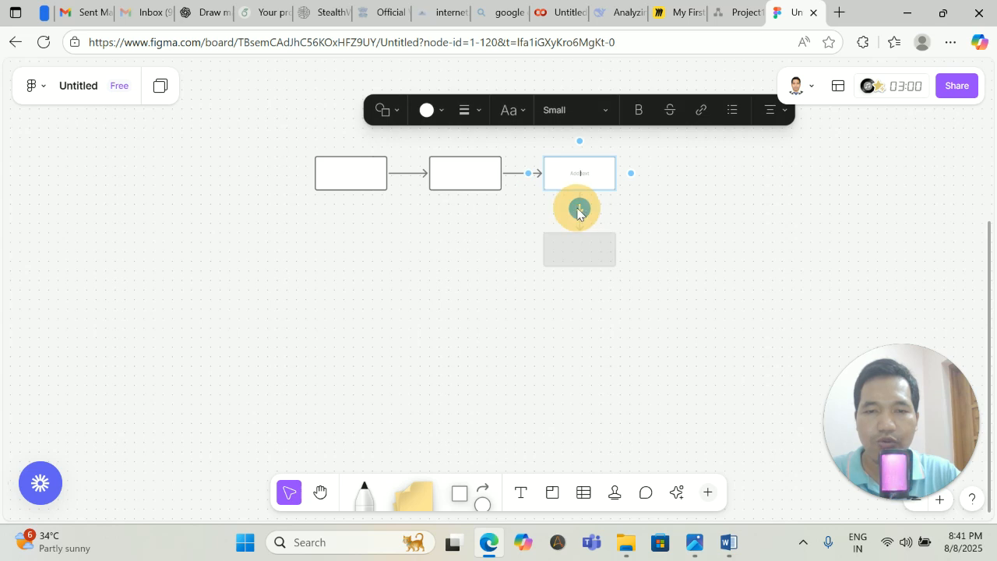
{"action": "left_click", "coordinate": [579, 209]}
Fill the first rectangle yellow and label it START.
{"action": "left_click", "coordinate": [320, 180]}
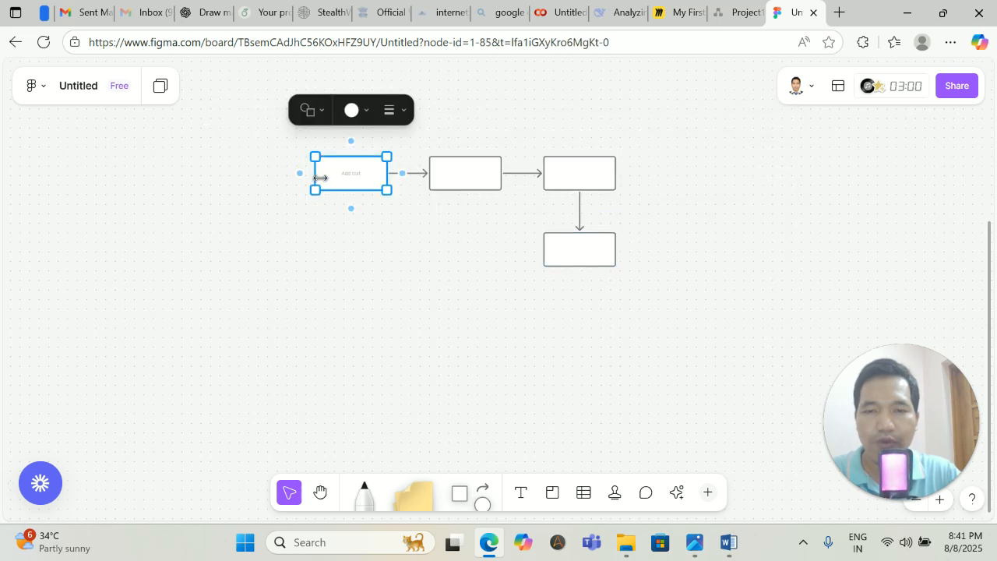
{"action": "left_click", "coordinate": [369, 110]}
{"action": "left_click", "coordinate": [325, 184]}
{"action": "left_click", "coordinate": [365, 287]}
{"action": "left_click", "coordinate": [358, 182]}
{"action": "left_click", "coordinate": [358, 180]}
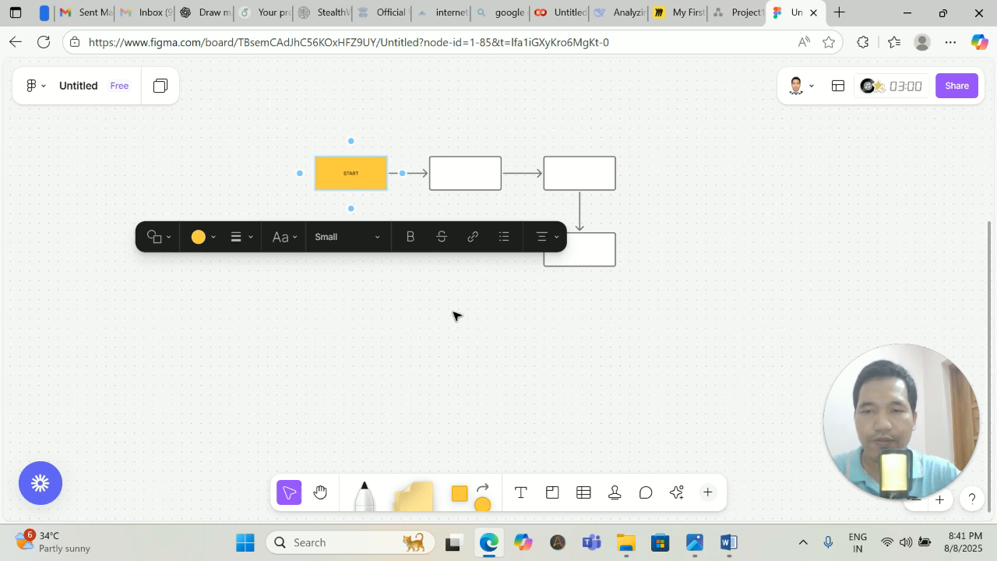
Give the second rectangle a green fill and the label 'Preprocessing'.
{"action": "left_click", "coordinate": [465, 170]}
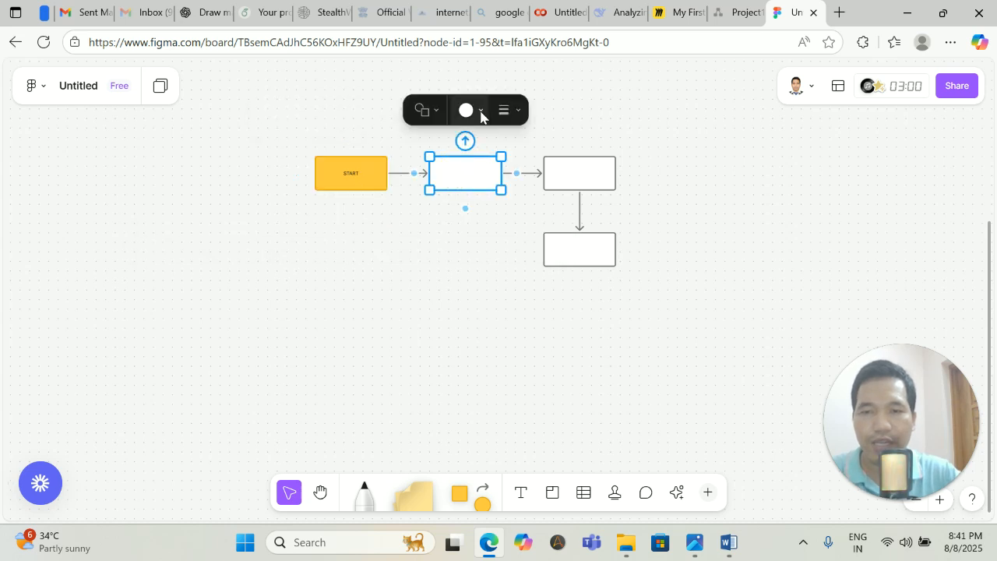
{"action": "left_click", "coordinate": [480, 113]}
{"action": "left_click", "coordinate": [470, 180]}
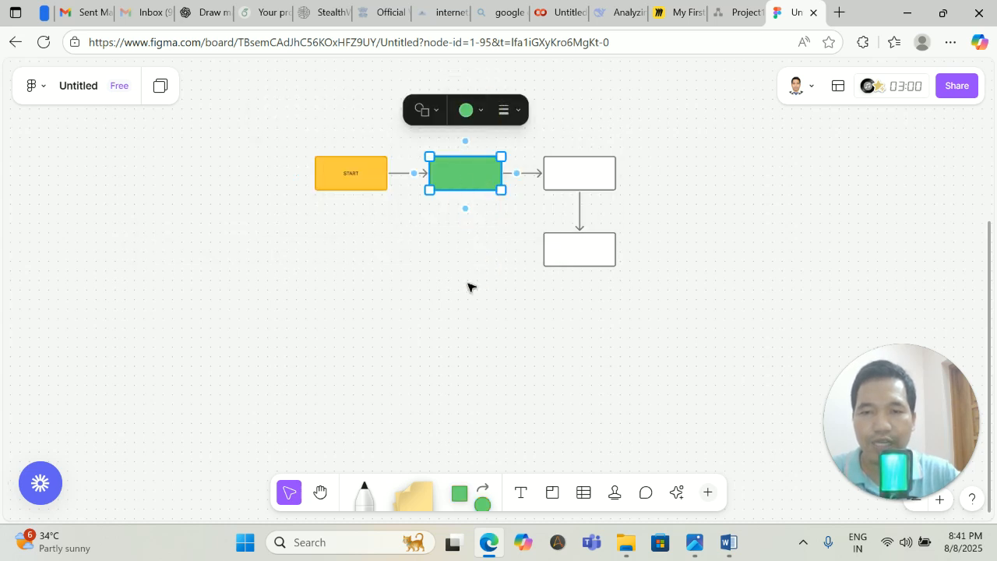
{"action": "left_click", "coordinate": [469, 170]}
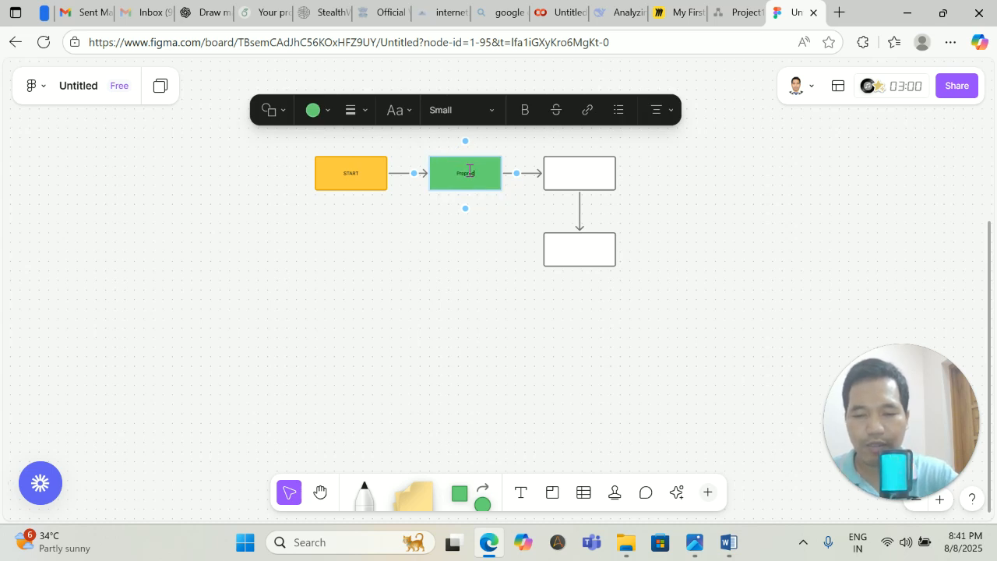
{"action": "left_click", "coordinate": [467, 328]}
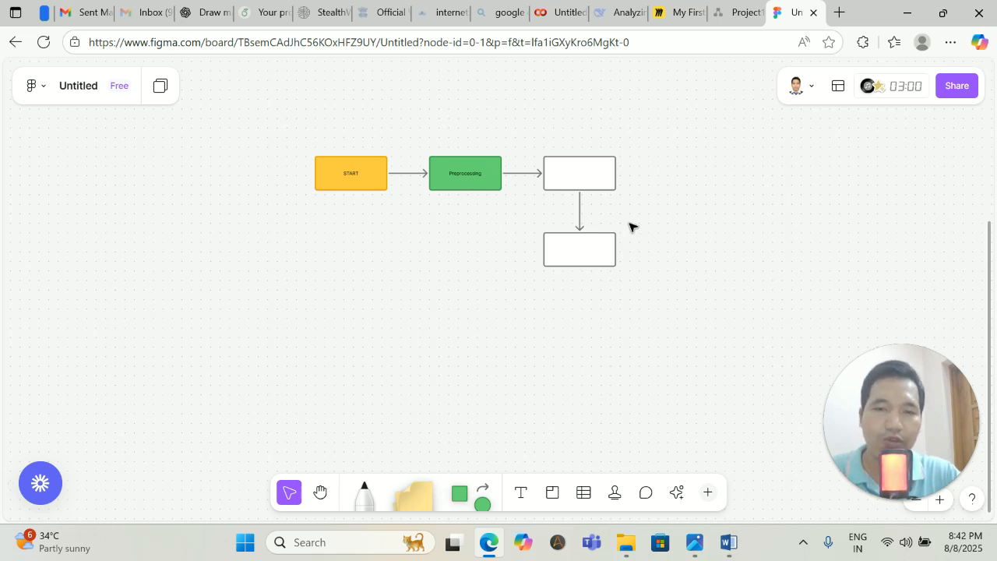
Add a text box reading 'Hello' below the boxes.
{"action": "left_click", "coordinate": [521, 496]}
{"action": "left_click", "coordinate": [442, 220]}
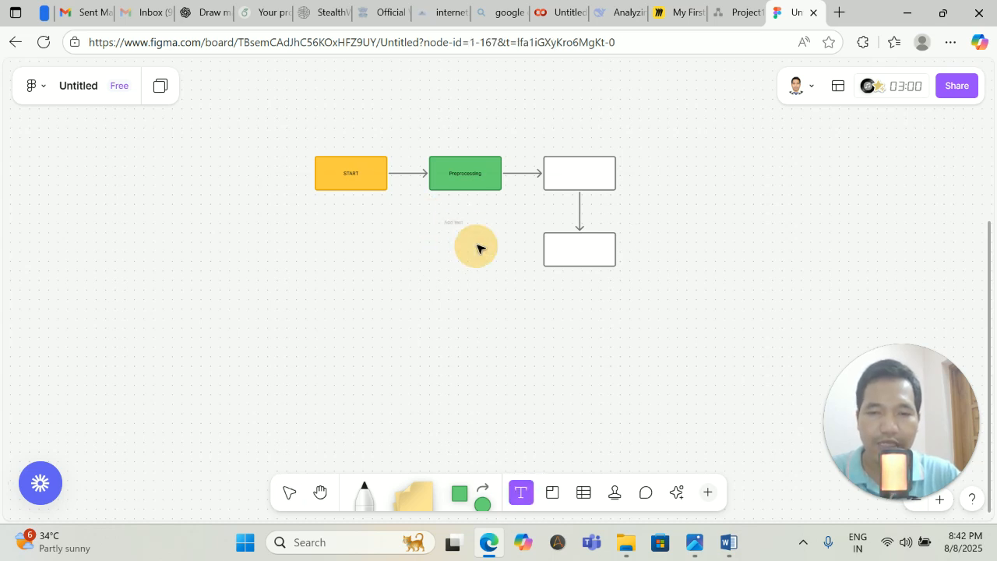
{"action": "type", "text": "Hello"}
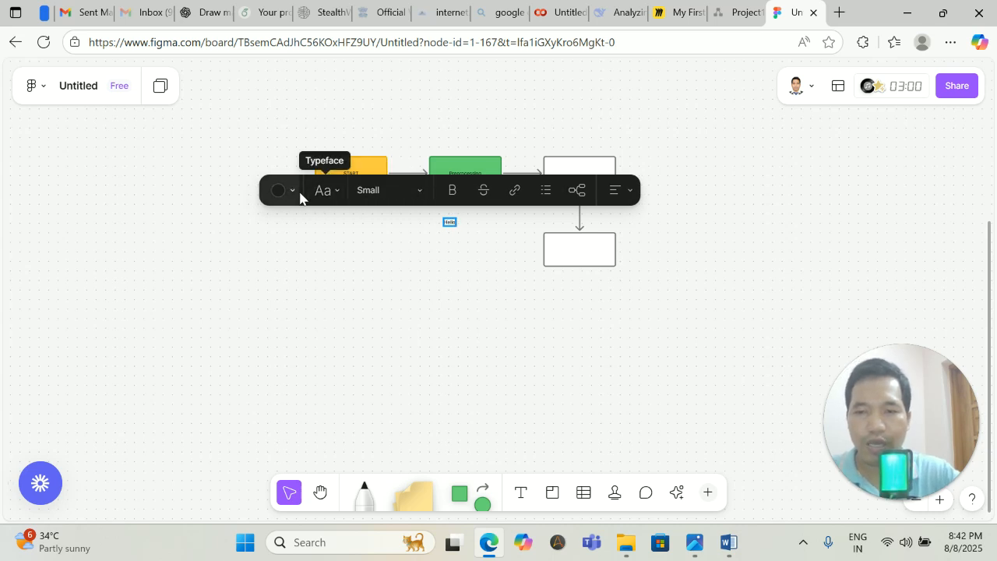
Set the Hello text size to Extra large and enlarge its box.
{"action": "left_click", "coordinate": [335, 190]}
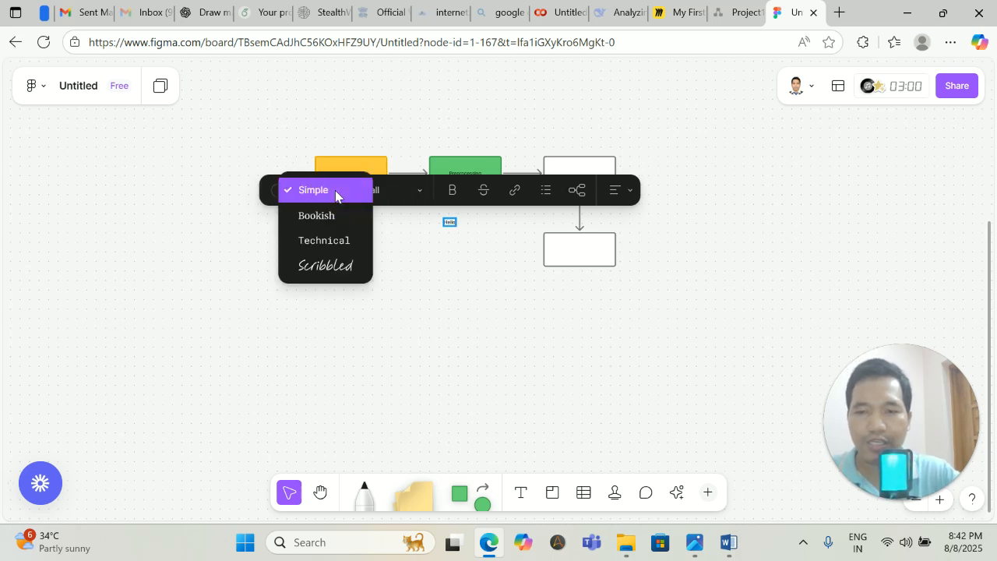
{"action": "left_click", "coordinate": [420, 191]}
{"action": "left_click", "coordinate": [401, 213]}
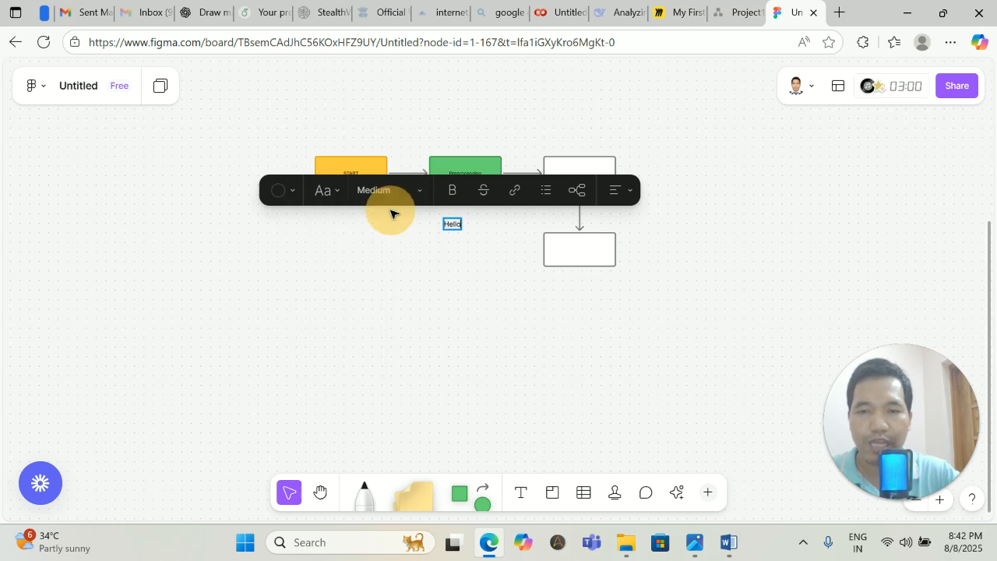
{"action": "left_click", "coordinate": [415, 193]}
{"action": "left_click", "coordinate": [389, 244]}
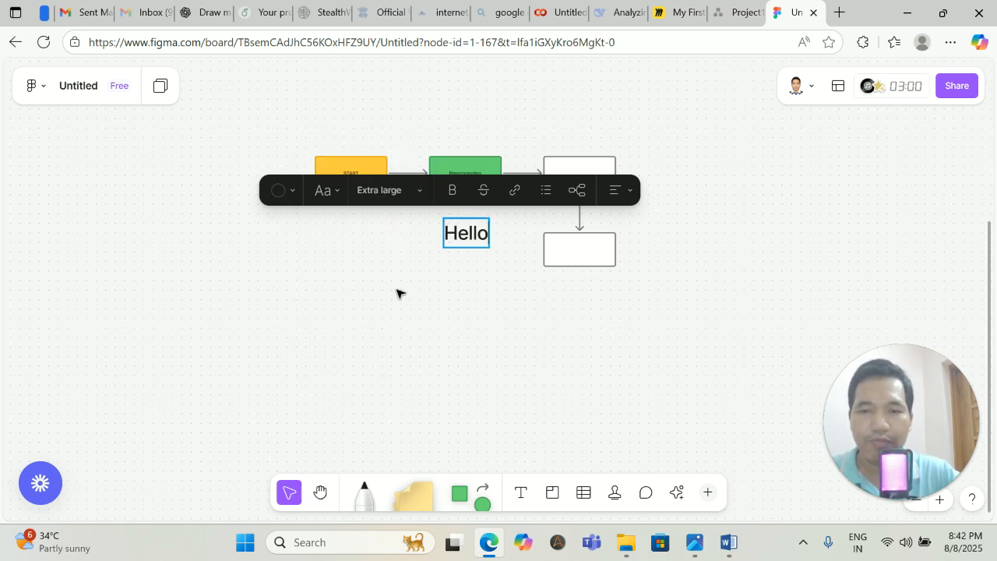
{"action": "left_click", "coordinate": [425, 234]}
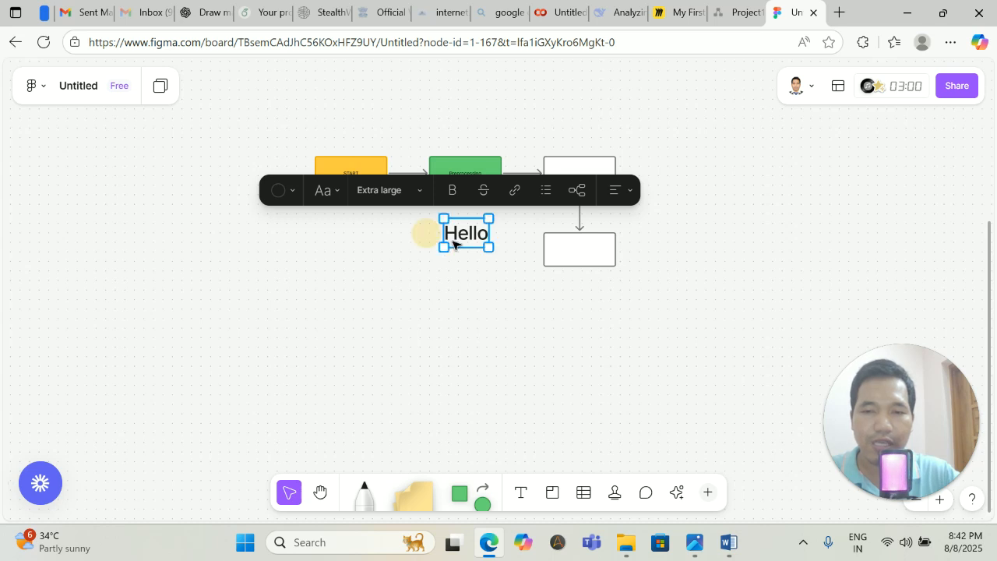
{"action": "left_click_drag", "start_coordinate": [489, 247], "coordinate": [413, 204]}
{"action": "left_click", "coordinate": [493, 236]}
Move 'Hello' left to sit beneath the START–Preprocessing arrow, then deselect it.
{"action": "left_click", "coordinate": [659, 254]}
{"action": "left_click", "coordinate": [413, 262]}
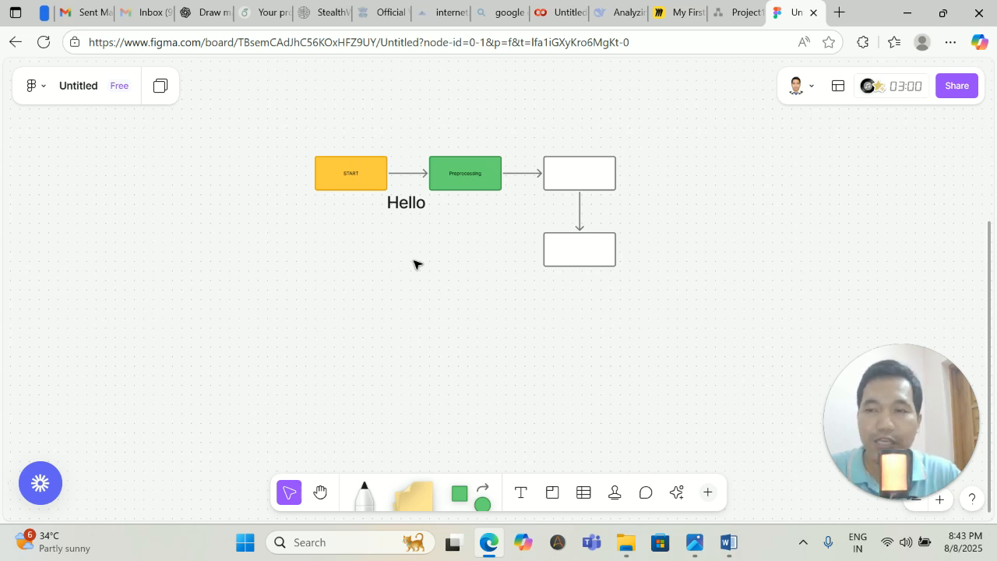
{"action": "left_click_drag", "start_coordinate": [890, 405], "coordinate": [750, 211]}
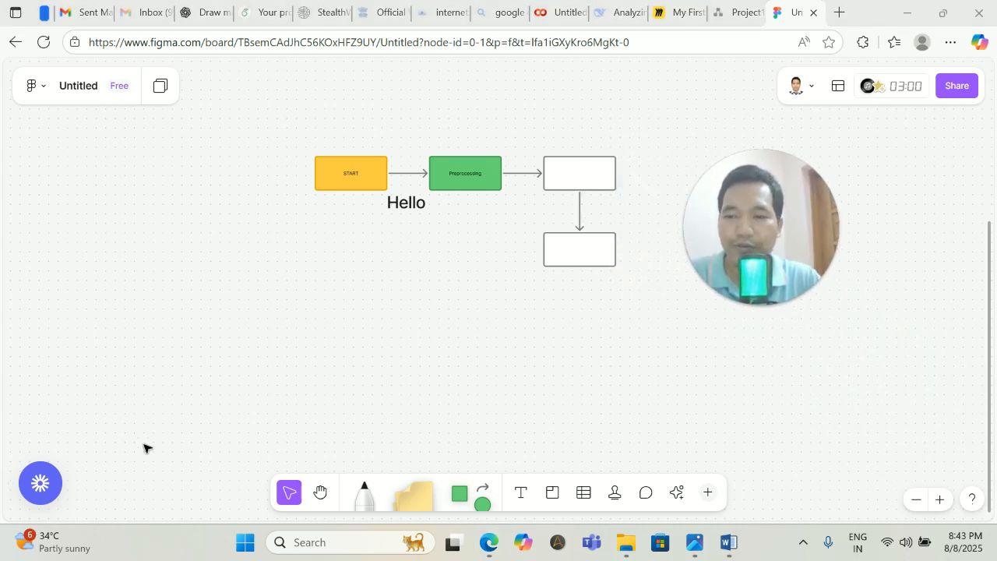